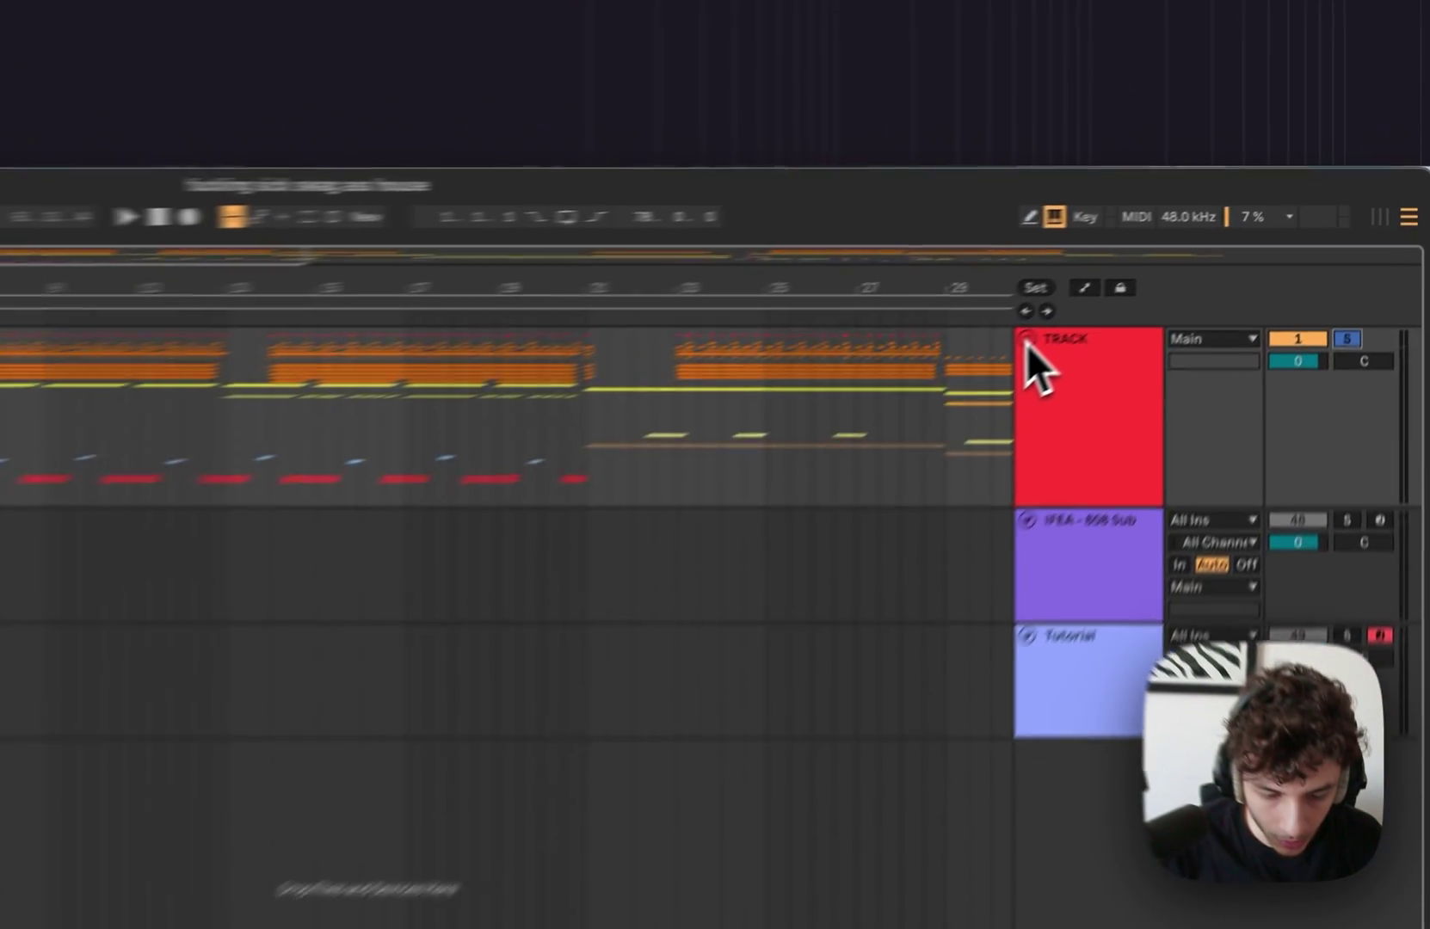
Step: Unfold the TRACK group and play the arrangement from the start of the drums at bar 5
{"action": "left_click", "coordinate": [1184, 258]}
{"action": "left_click", "coordinate": [479, 431]}
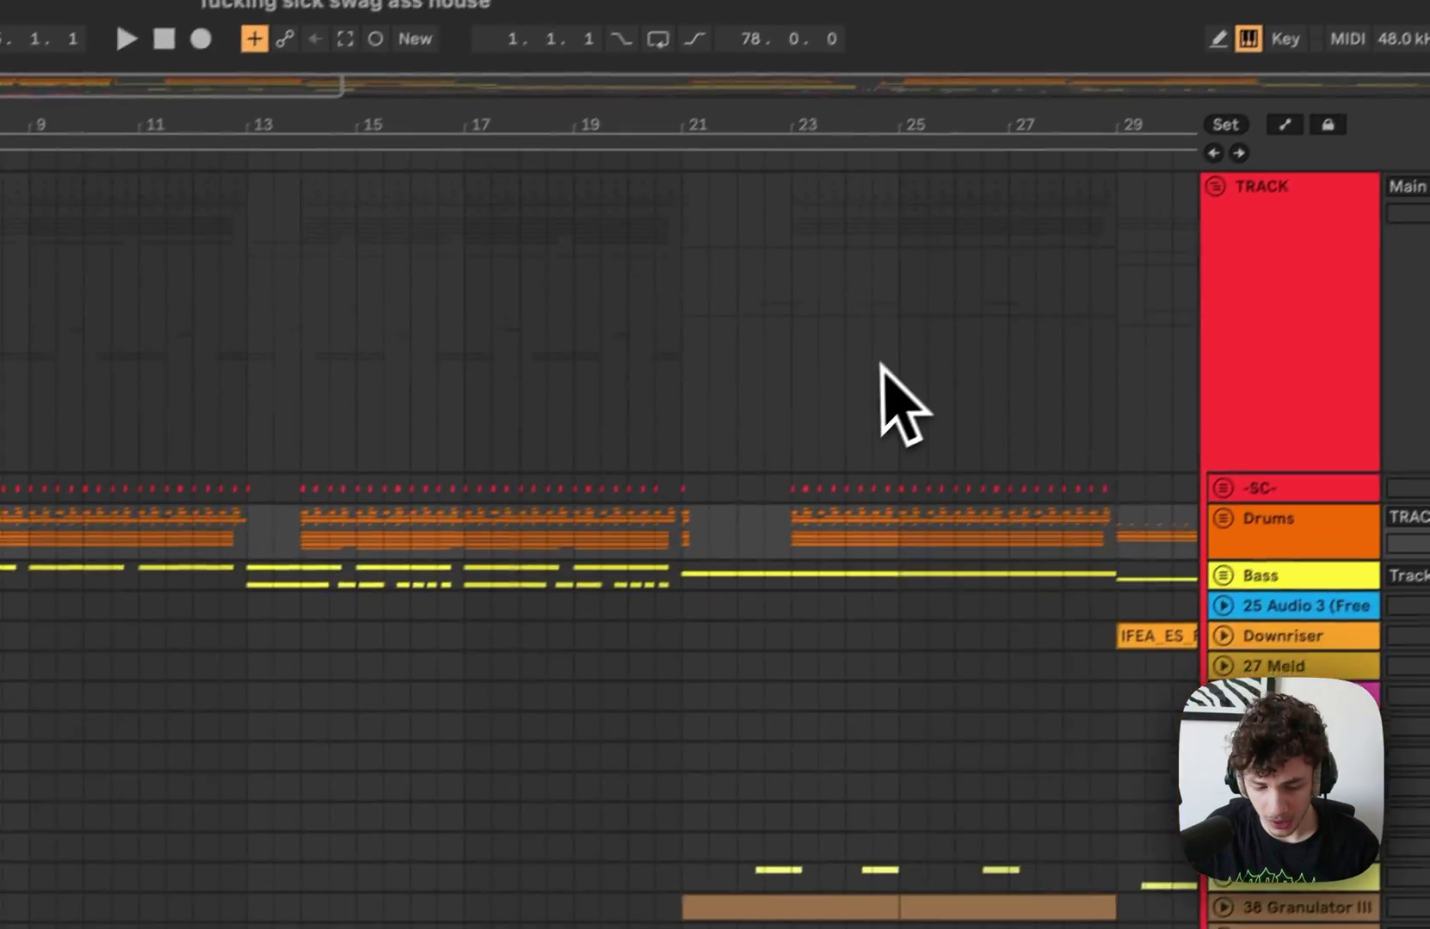
{"action": "key", "text": "space"}
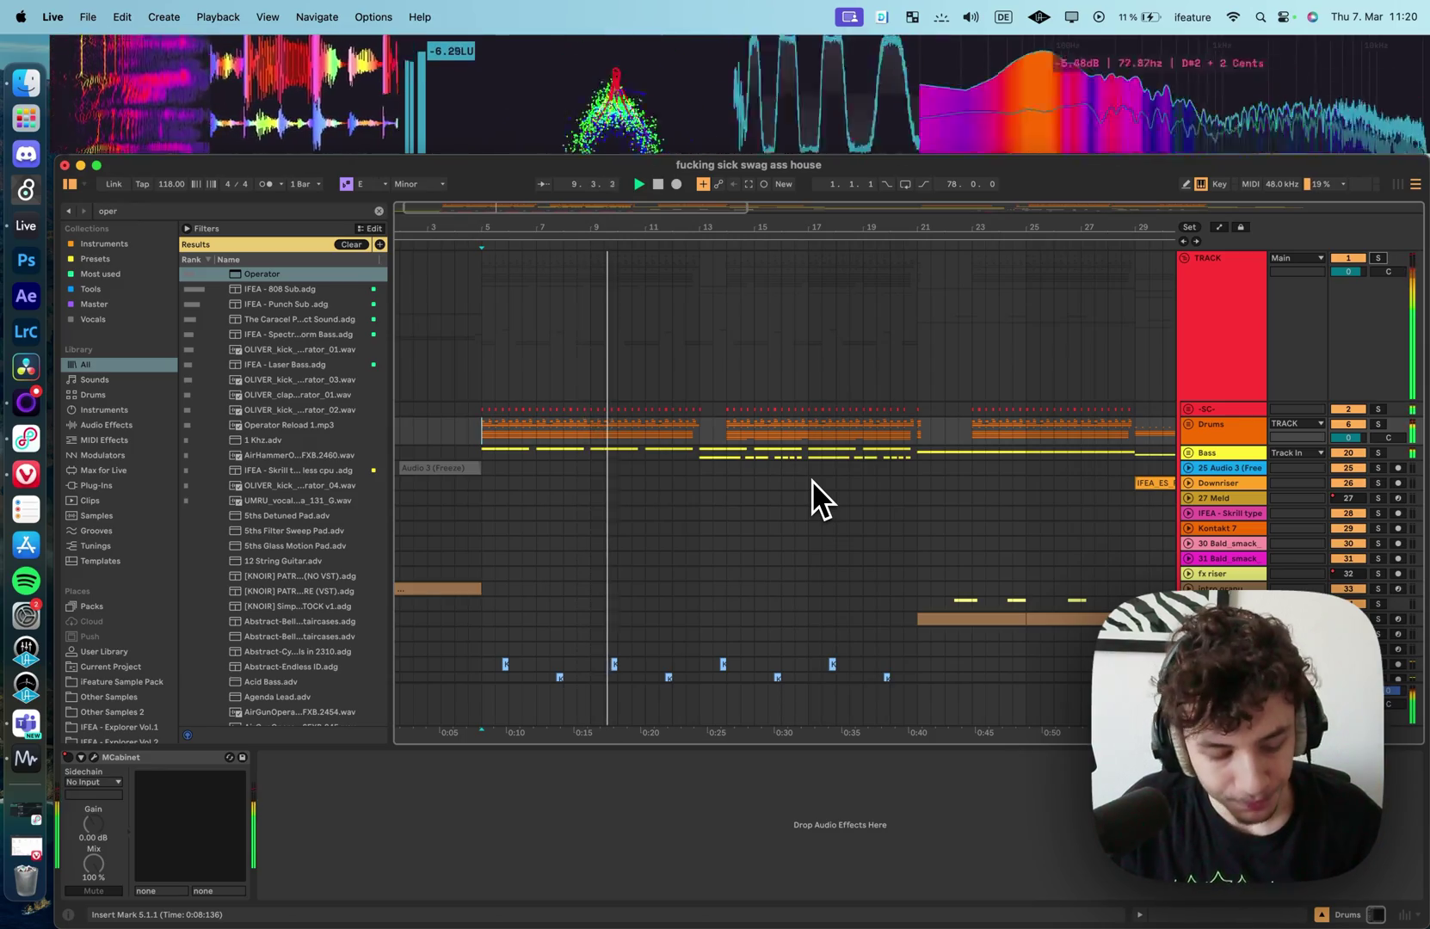
{"action": "key", "text": "space"}
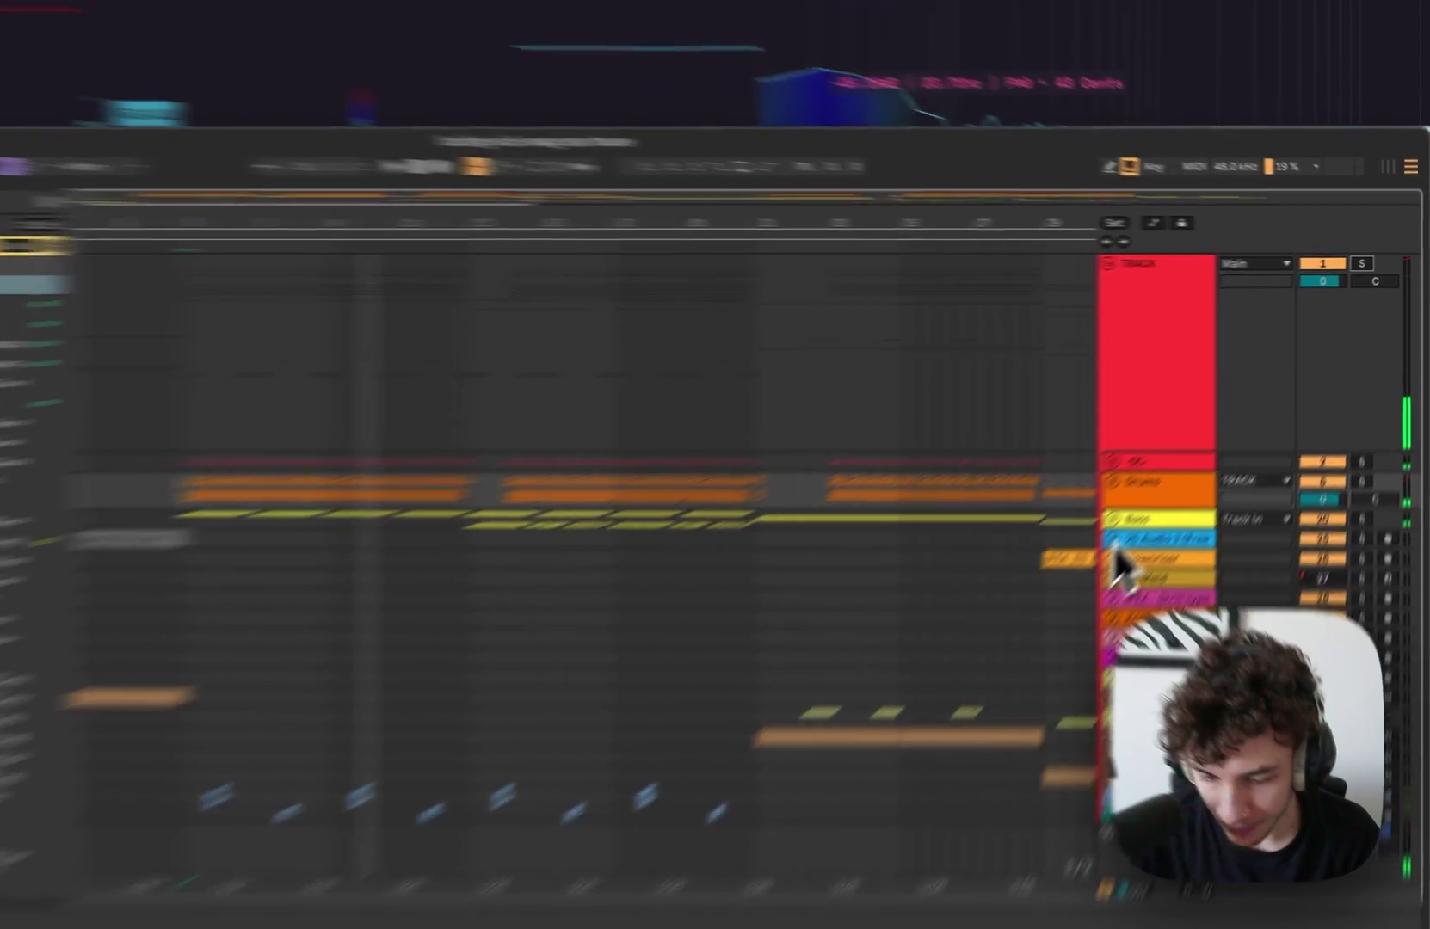
Step: Audition the 21 IFEA - 808 Sub track in solo inside the Bass group, then fold the Bass and TRACK groups
{"action": "left_click", "coordinate": [1189, 453]}
{"action": "left_click", "coordinate": [1235, 509]}
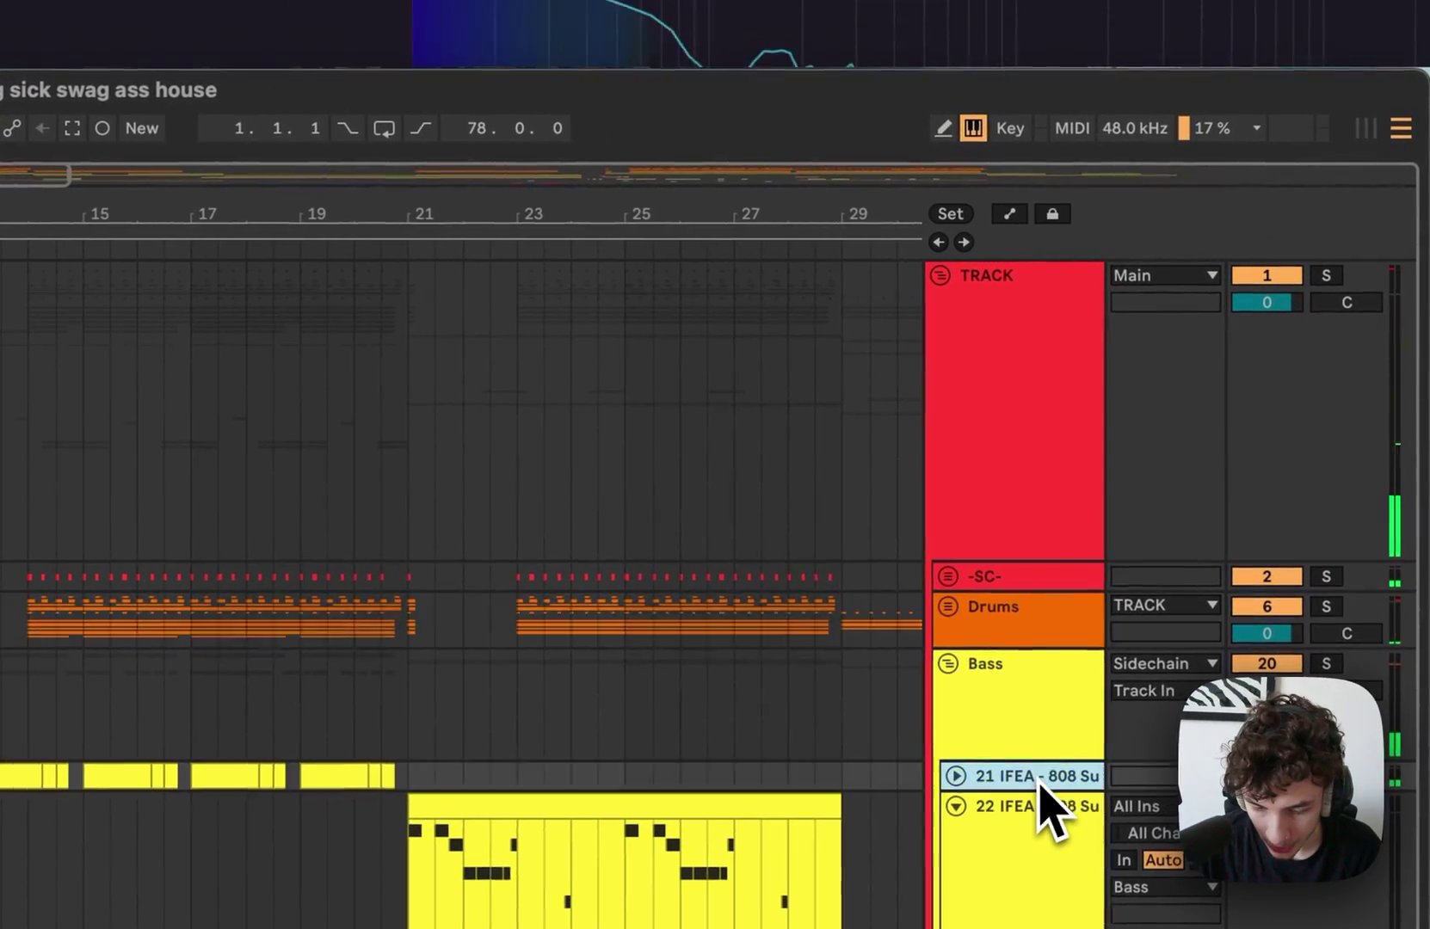
{"action": "key", "text": "space"}
{"action": "key", "text": "s"}
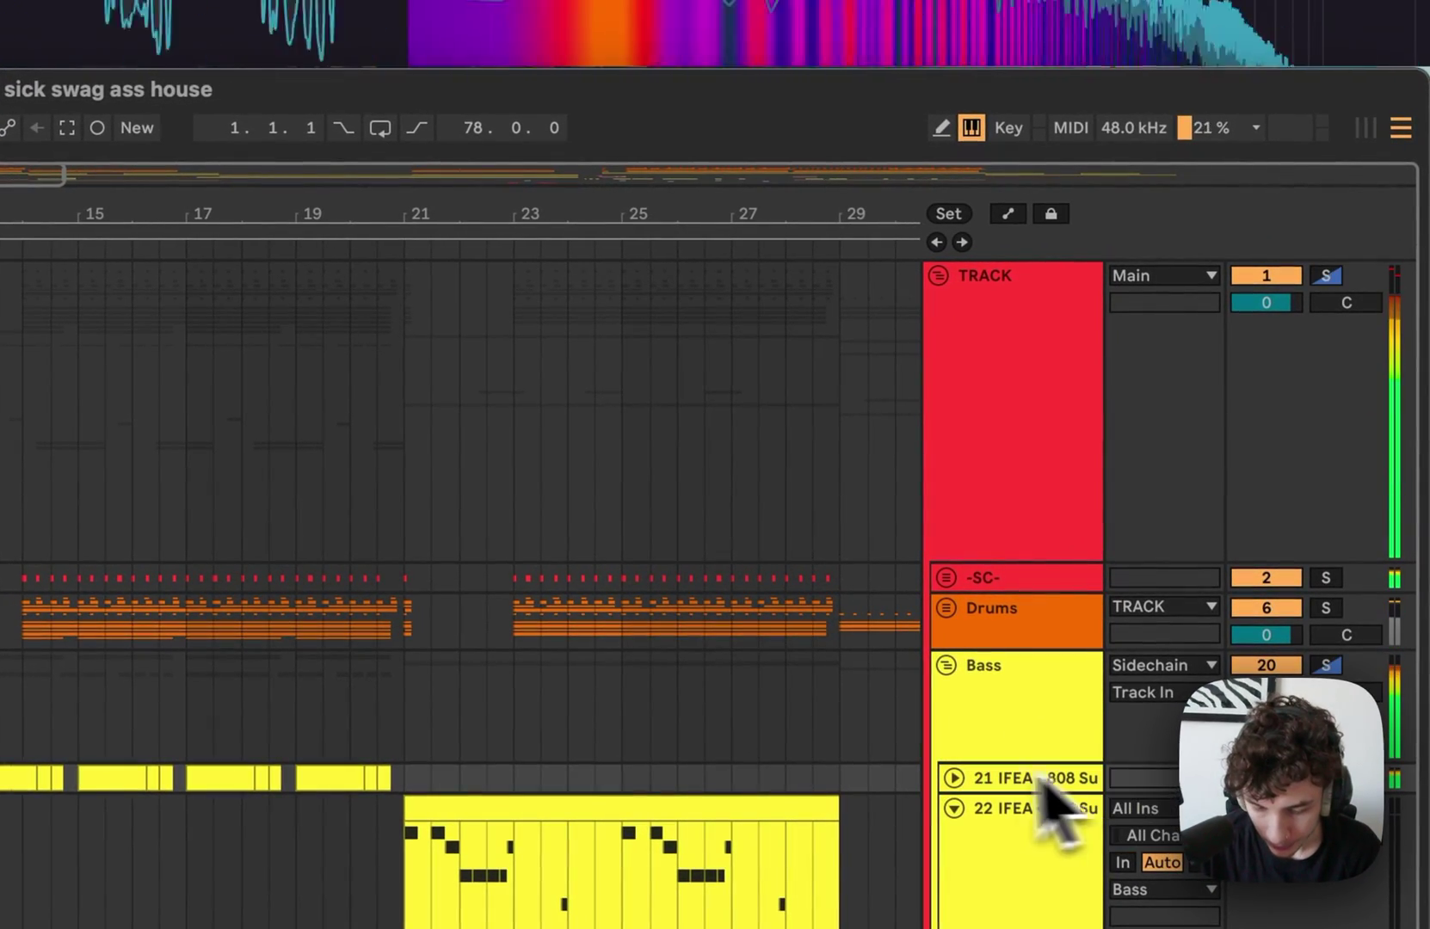
{"action": "left_click", "coordinate": [953, 778]}
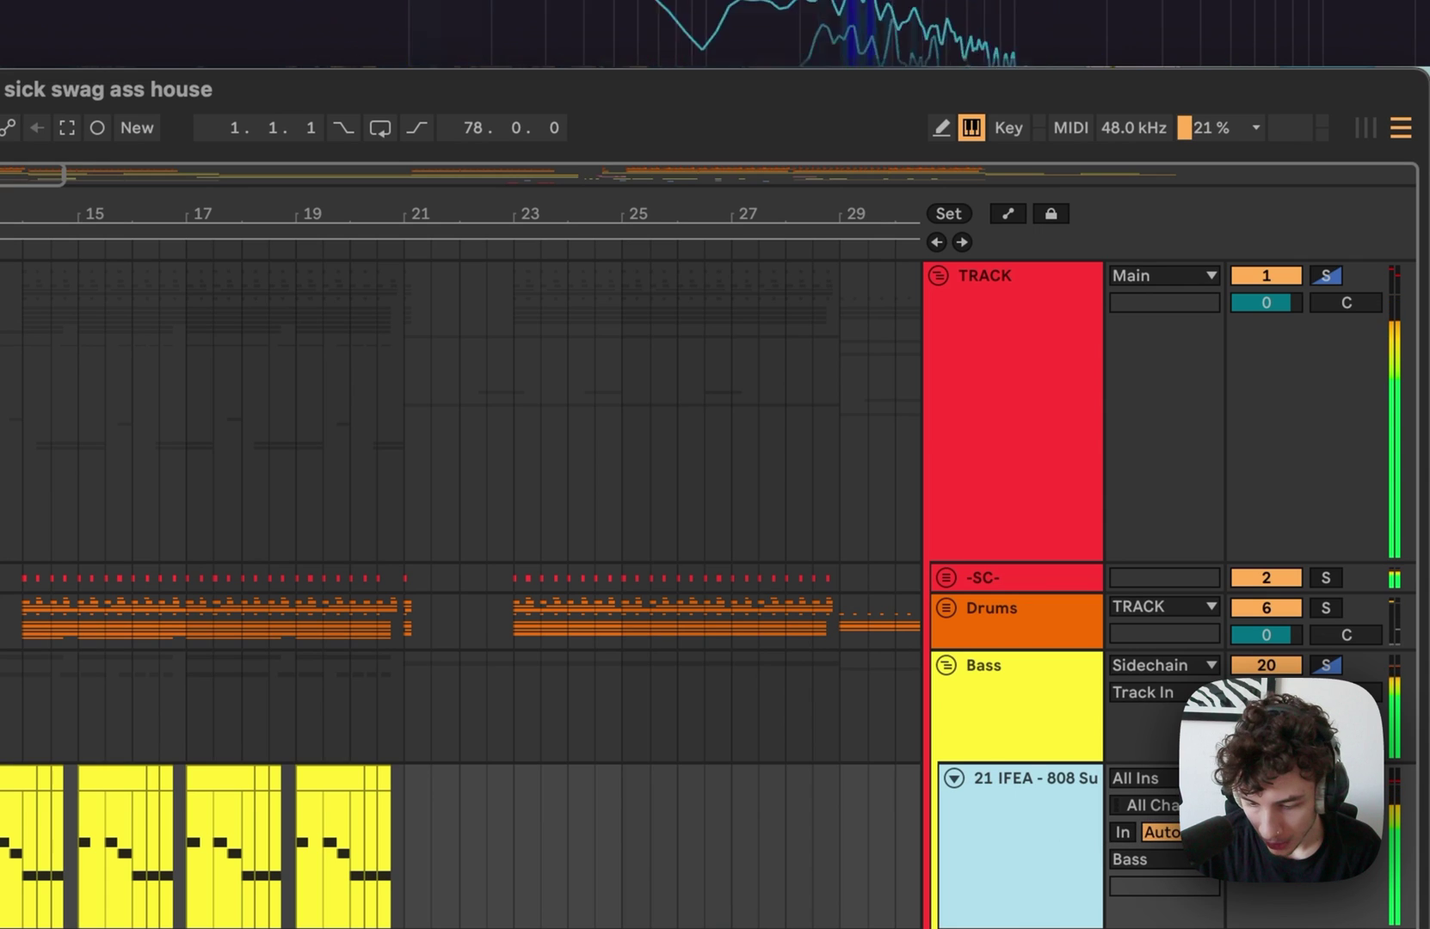
{"action": "key", "text": "s"}
{"action": "left_click", "coordinate": [947, 665]}
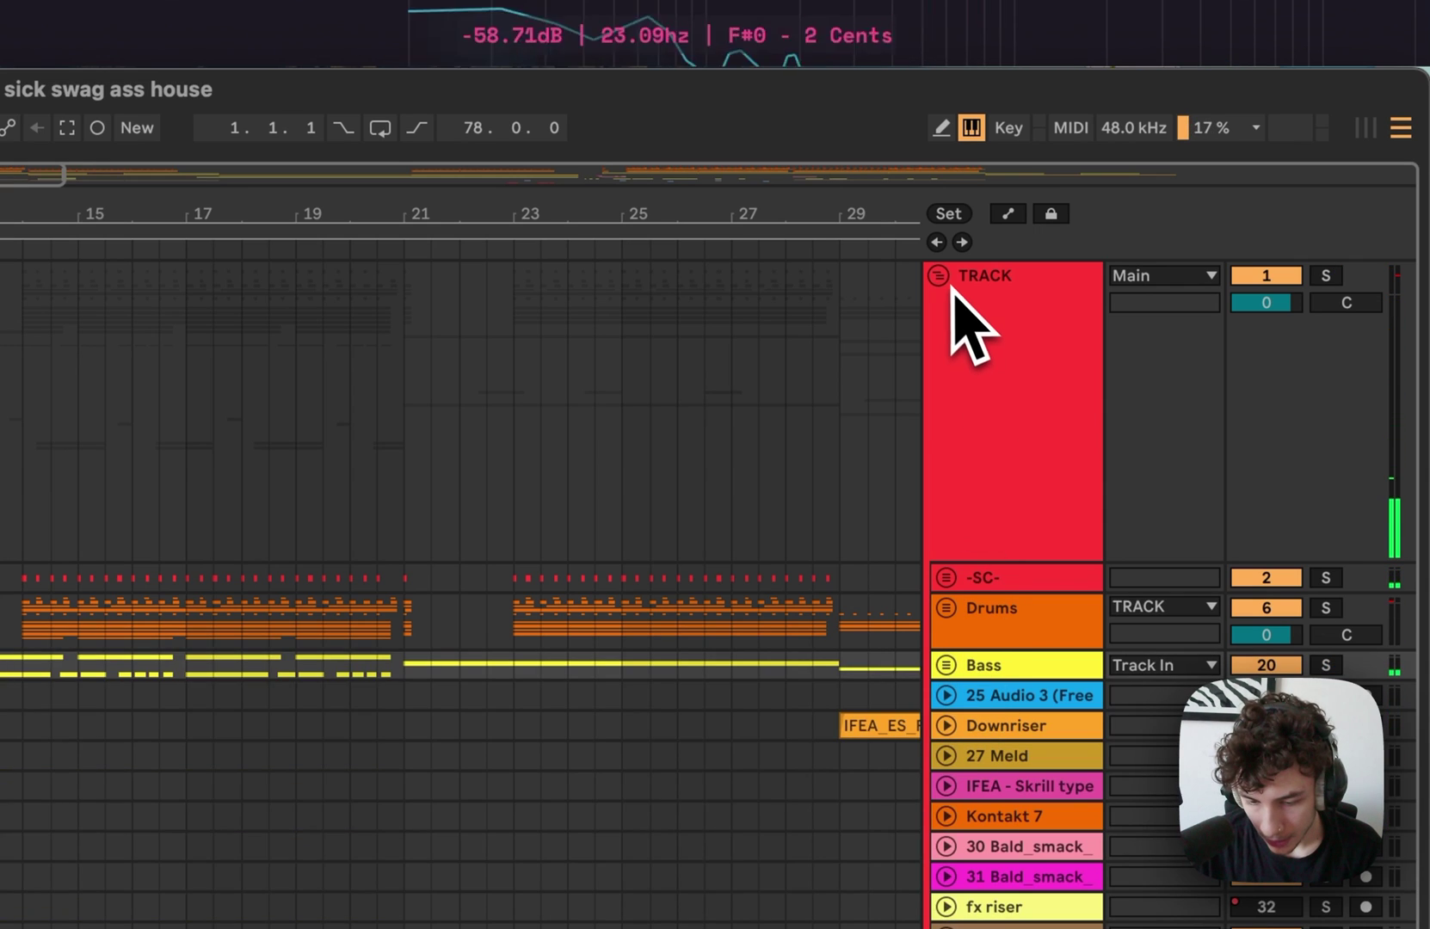
{"action": "left_click", "coordinate": [938, 275]}
Step: Arm the IFEA - 808 Sub track and lower the computer keyboard octave to C0 to D1
{"action": "left_click", "coordinate": [989, 509]}
{"action": "left_click", "coordinate": [1366, 495]}
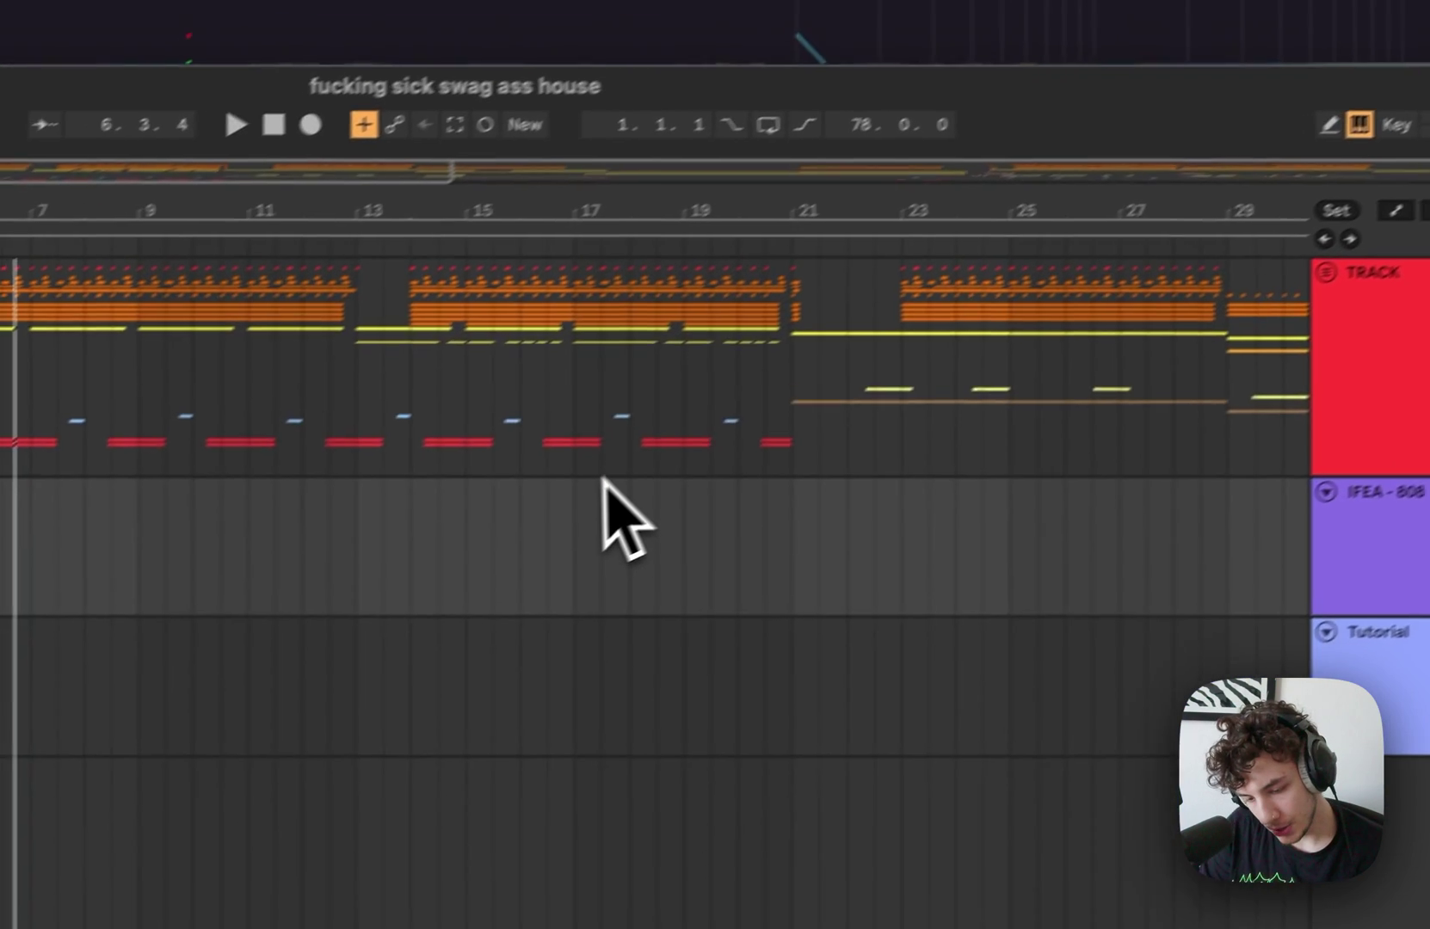
{"action": "left_click", "coordinate": [206, 732]}
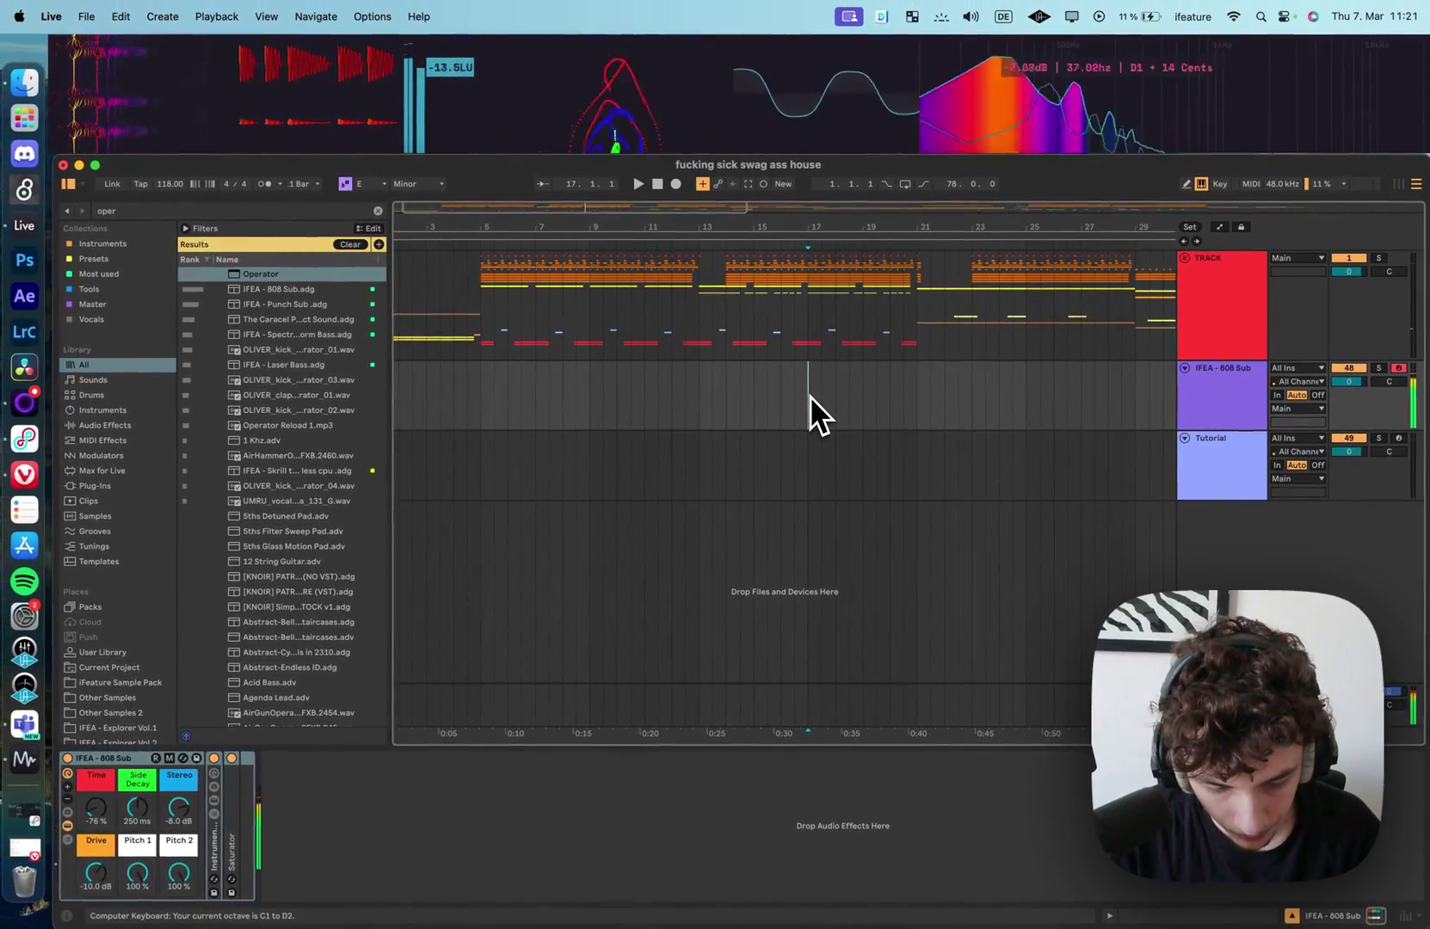
{"action": "key", "text": "z"}
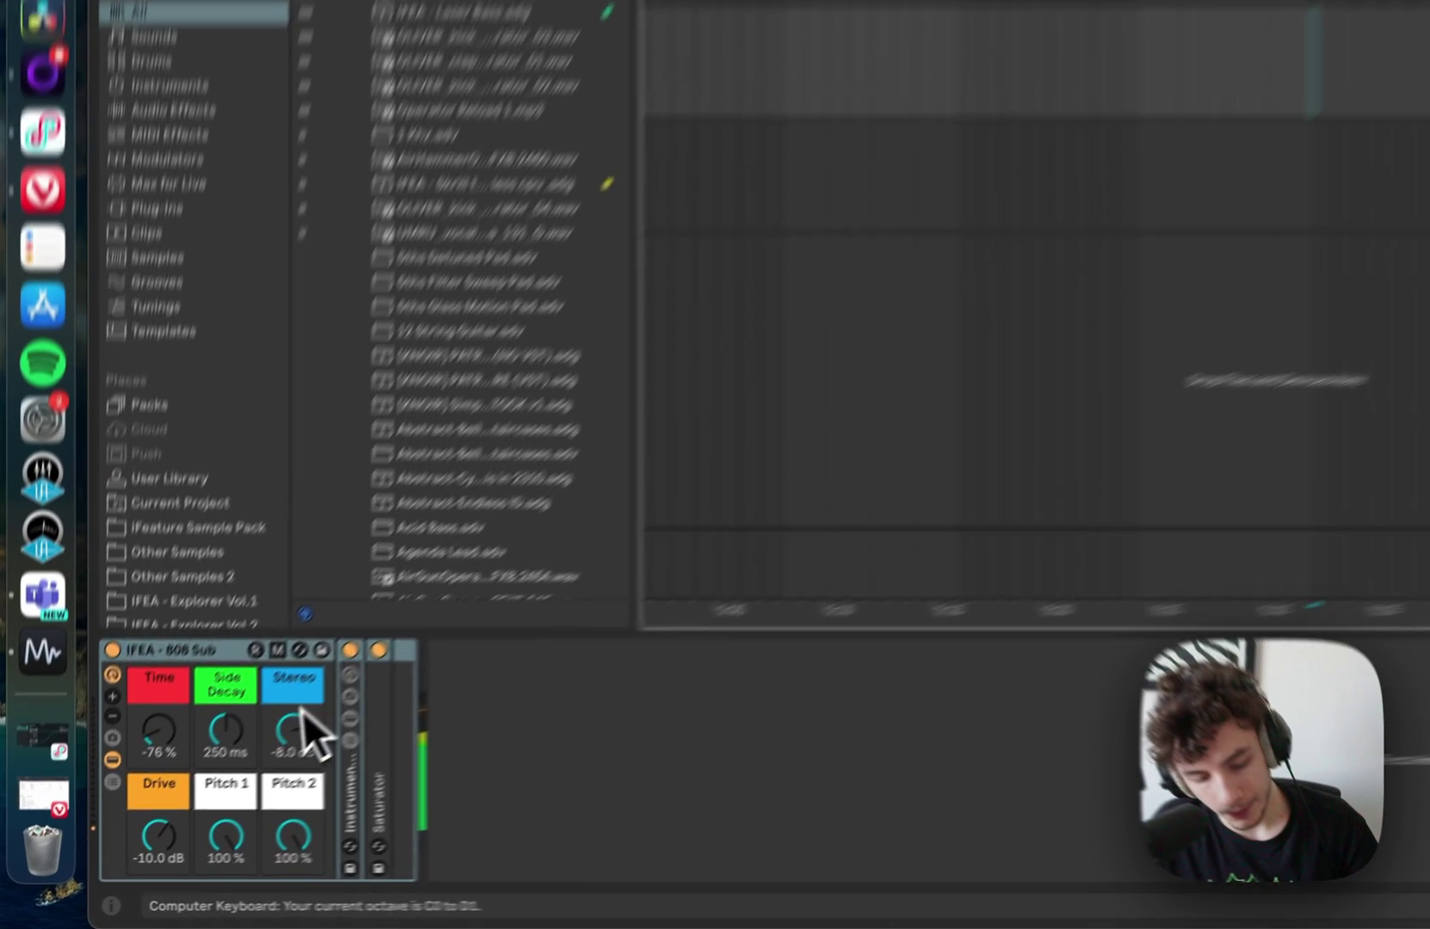
Step: Turn the 808 Sub rack's Stereo macro fully down to −∞ dB, then raise it to 0.0 dB
{"action": "left_click_drag", "start_coordinate": [180, 806], "coordinate": [176, 843]}
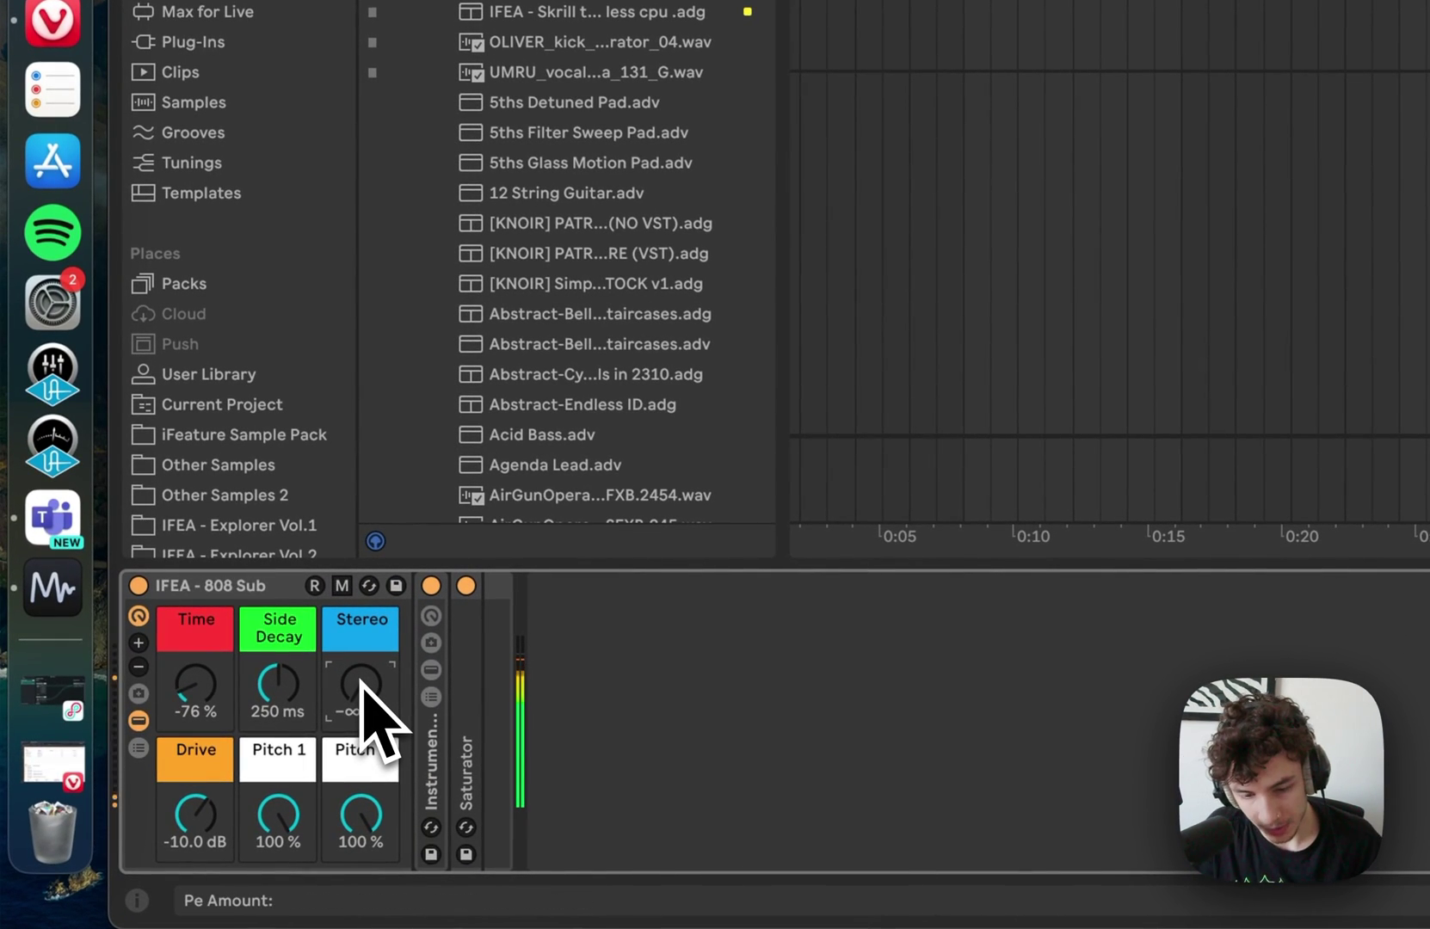
{"action": "left_click_drag", "start_coordinate": [366, 697], "coordinate": [424, 612]}
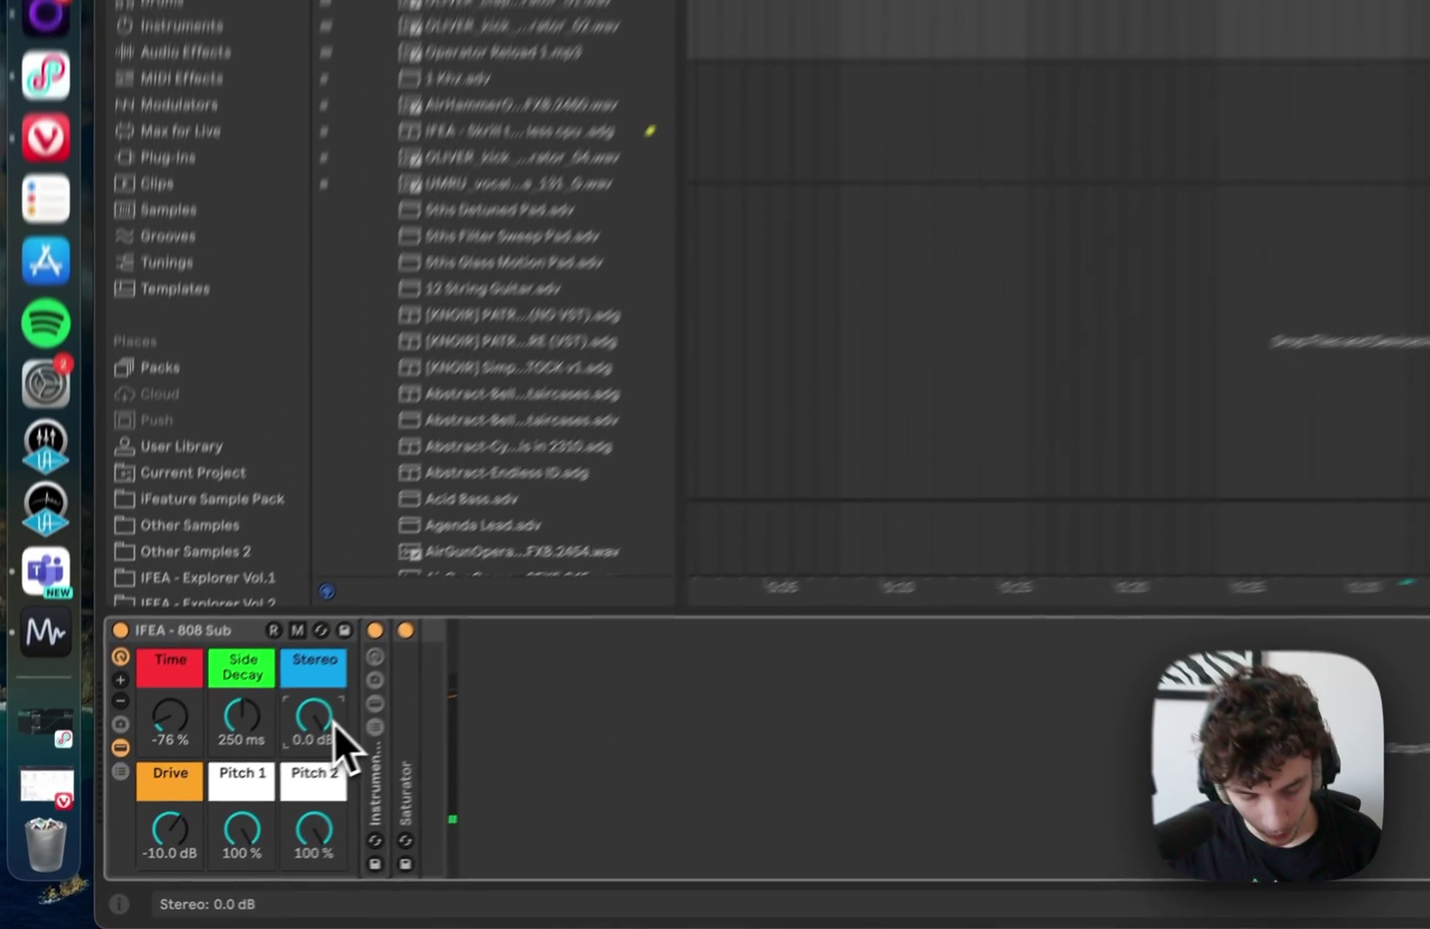
{"action": "left_click", "coordinate": [362, 817]}
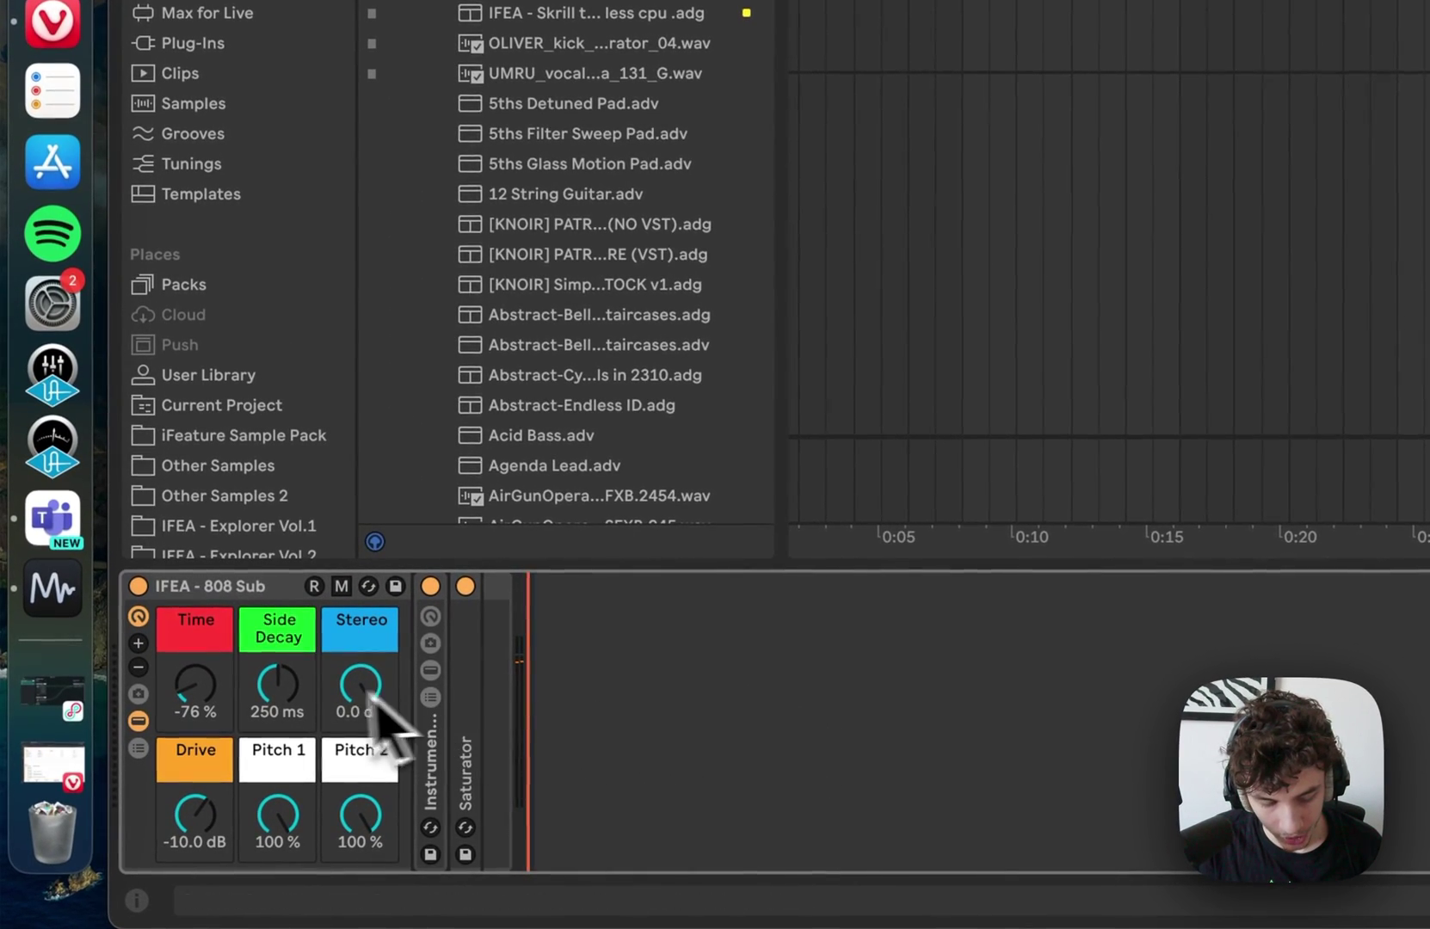
{"action": "left_click", "coordinate": [356, 698]}
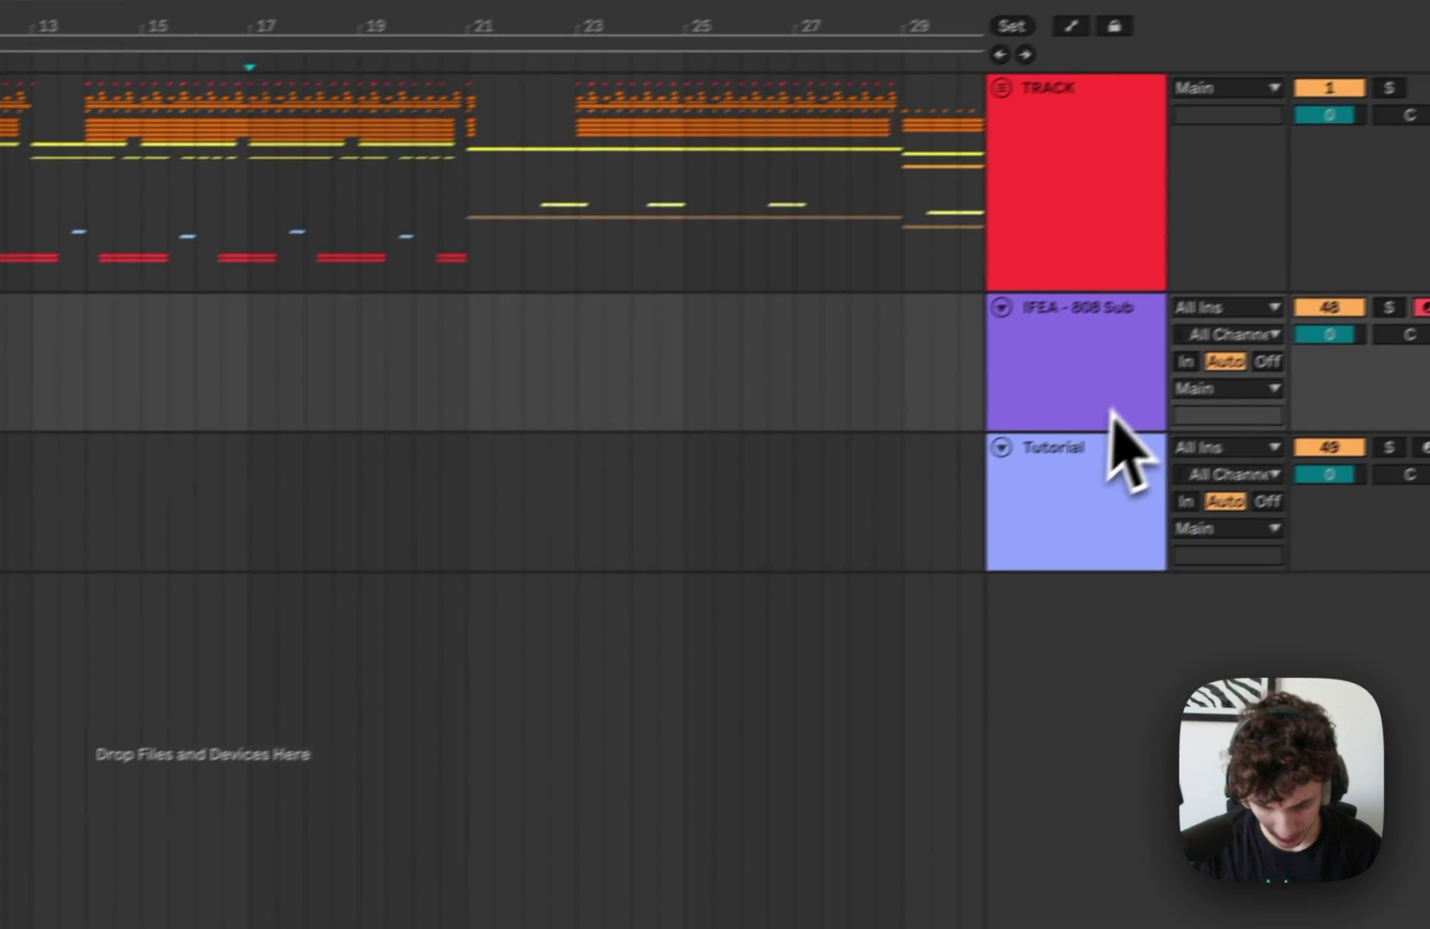
Step: Switch off oscillators B, C and D in the Tutorial track's Operator, leaving only oscillator A on
{"action": "left_click", "coordinate": [1104, 469]}
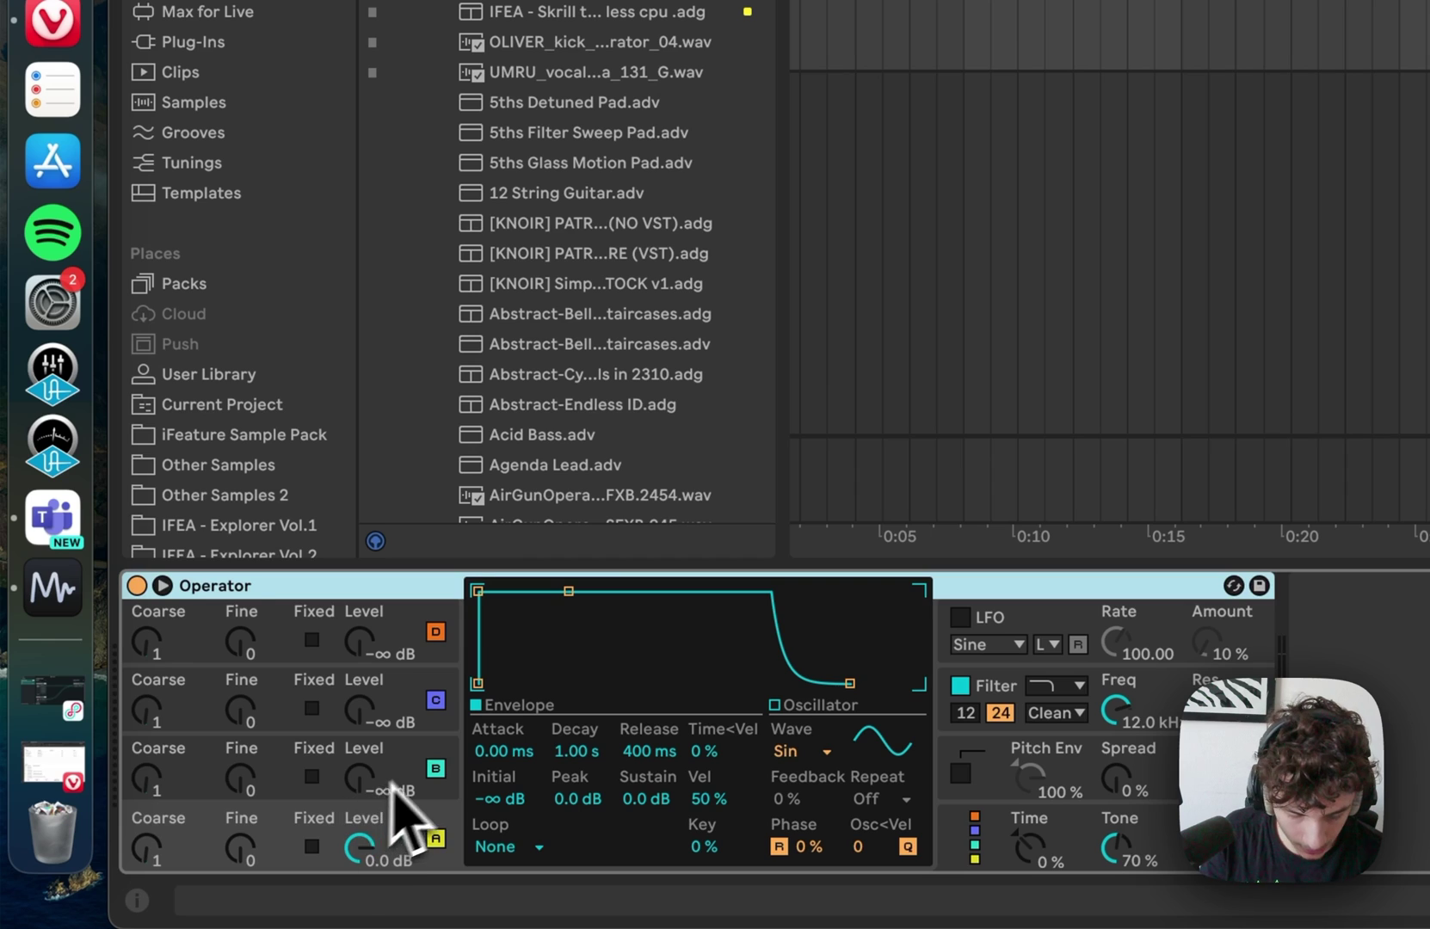
{"action": "left_click", "coordinate": [435, 768]}
{"action": "left_click", "coordinate": [436, 700]}
{"action": "left_click", "coordinate": [436, 633]}
{"action": "left_click", "coordinate": [436, 701]}
{"action": "left_click", "coordinate": [409, 847]}
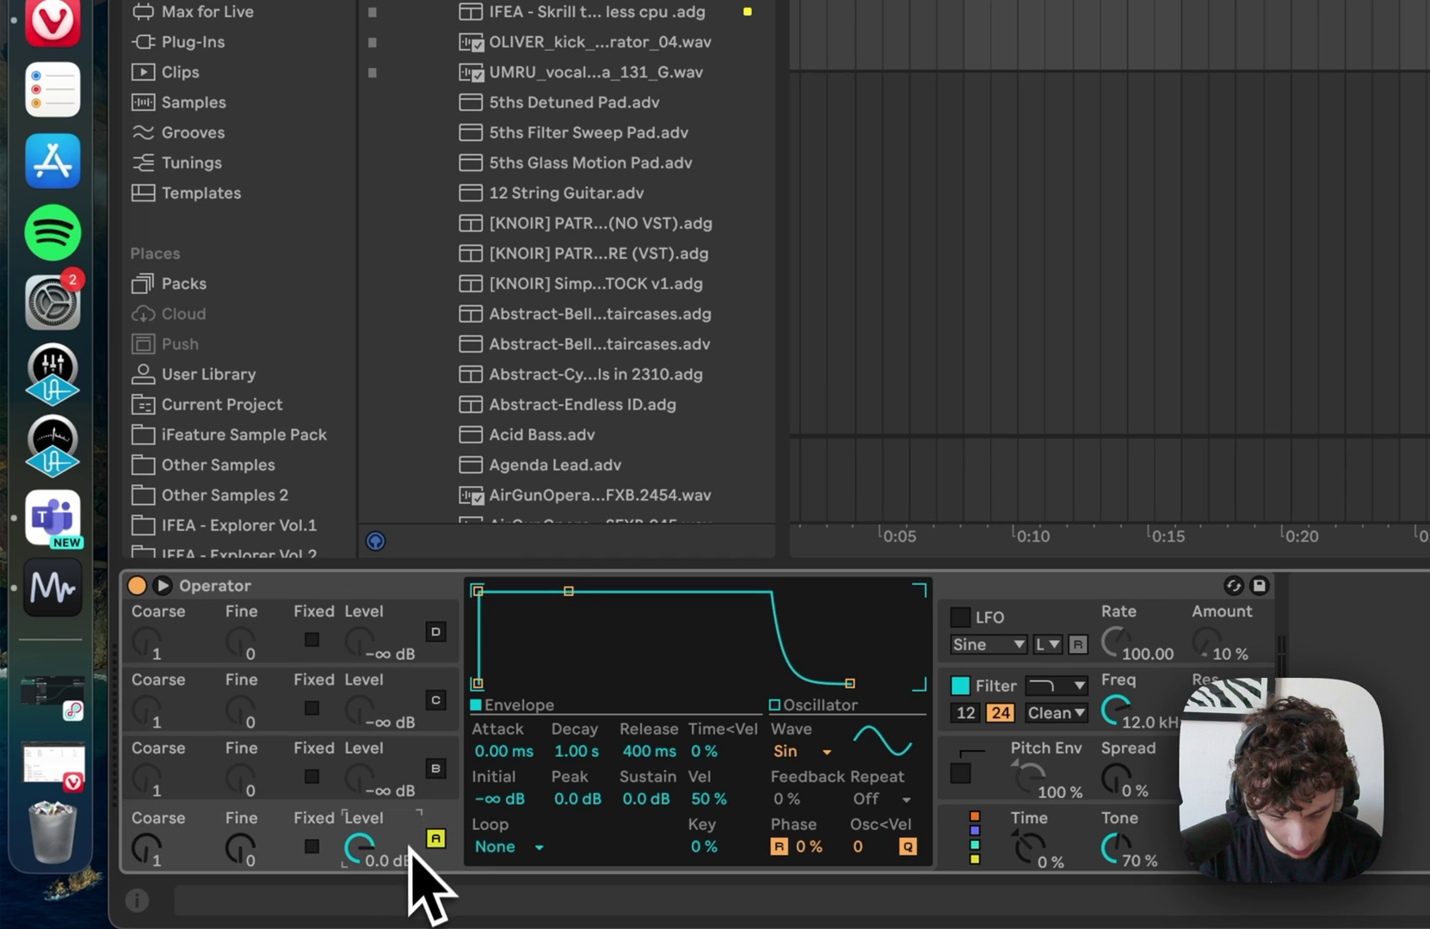
Step: Set Operator's algorithm to four parallel oscillators and its filter circuit to OSR
{"action": "left_click", "coordinate": [986, 843]}
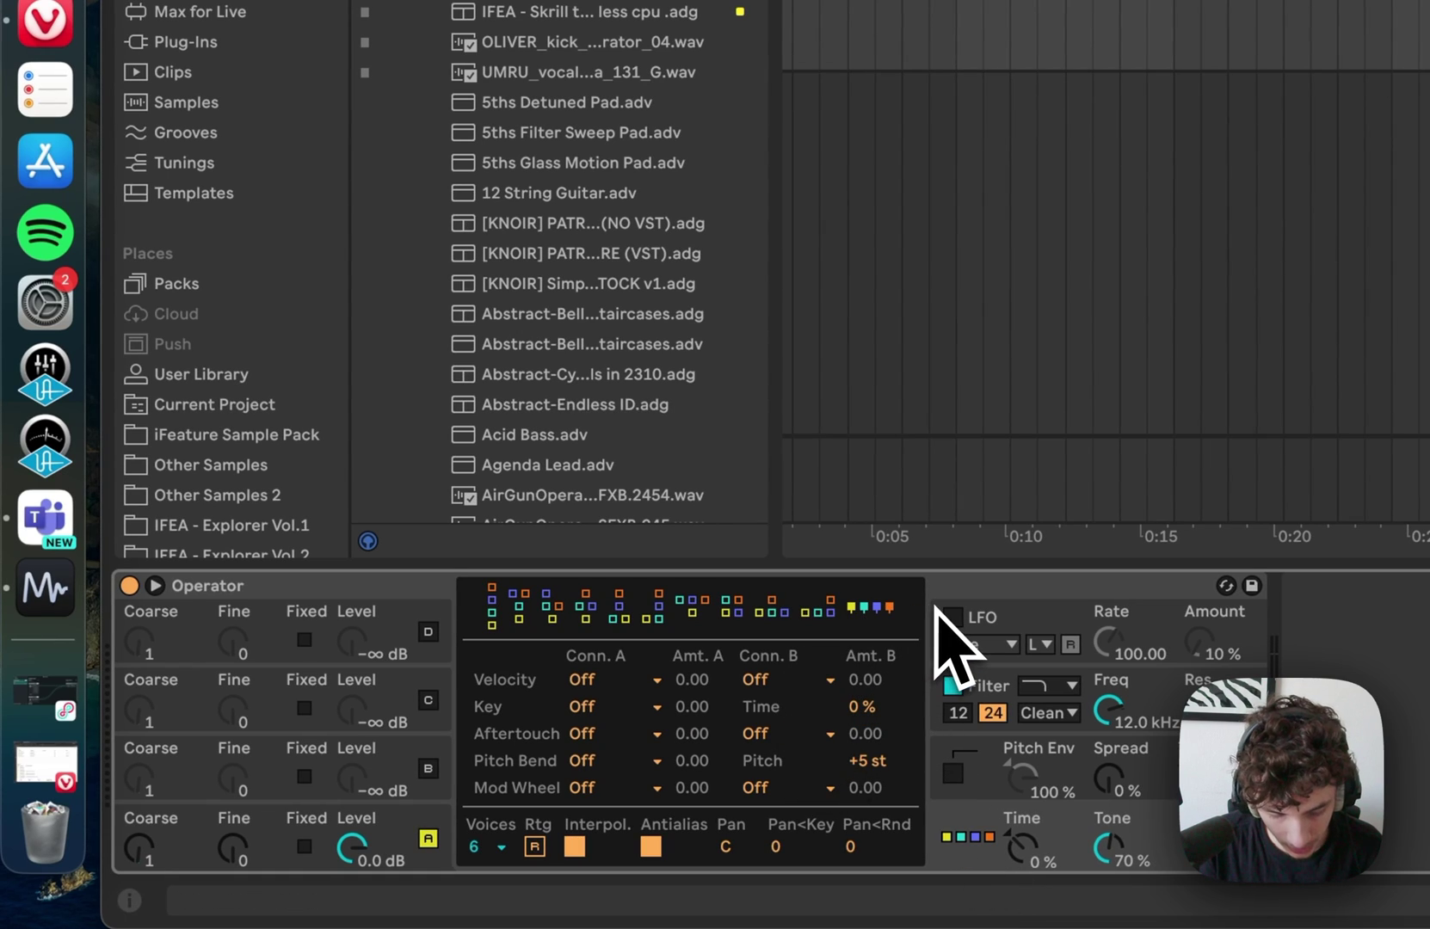
{"action": "left_click", "coordinate": [410, 827]}
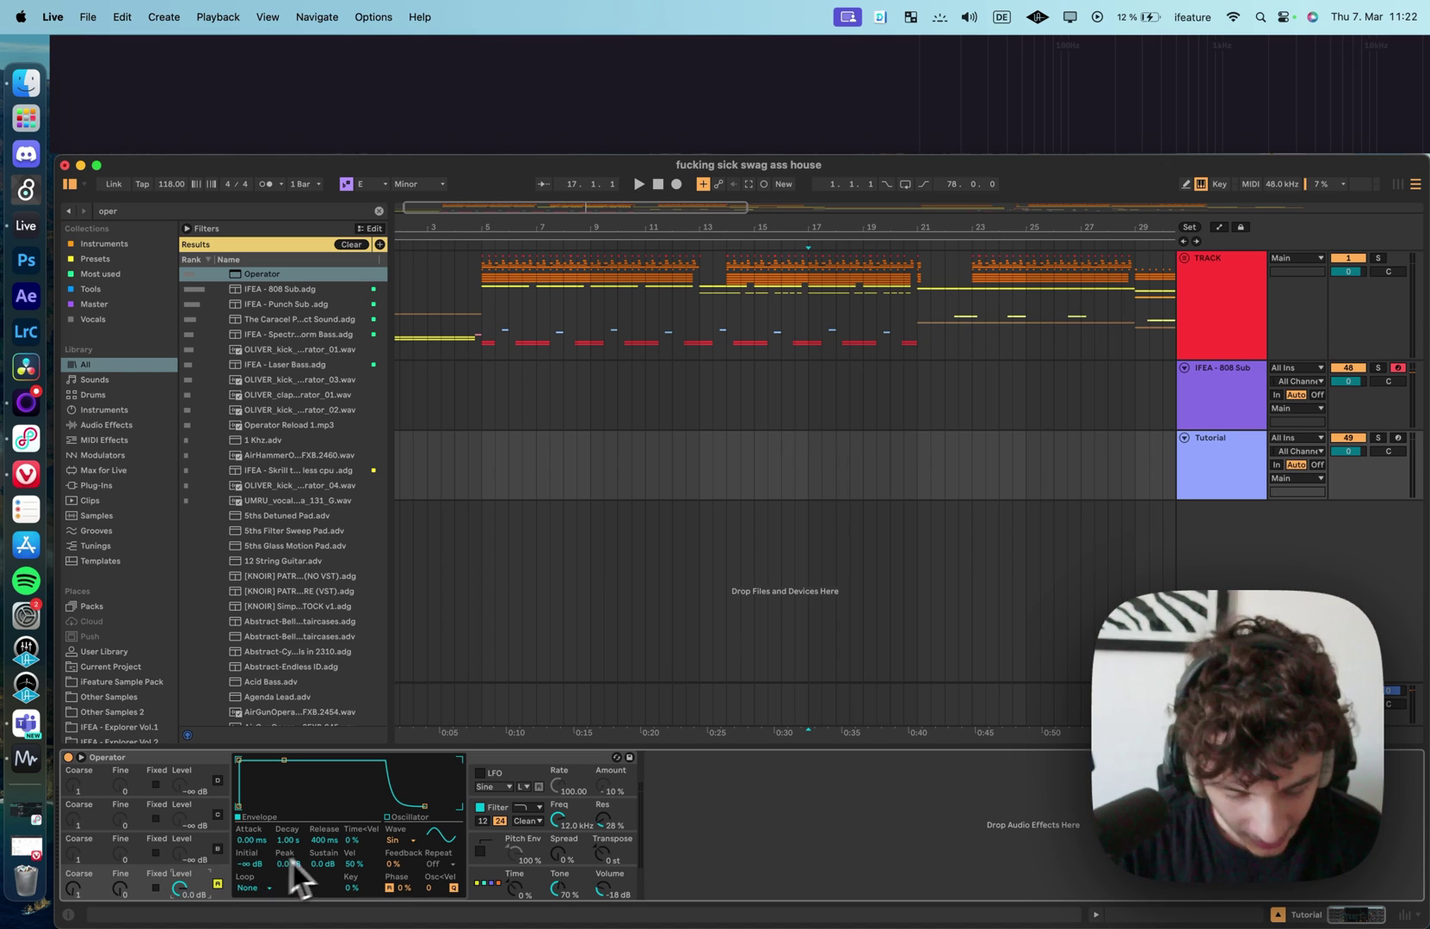
{"action": "left_click", "coordinate": [528, 821]}
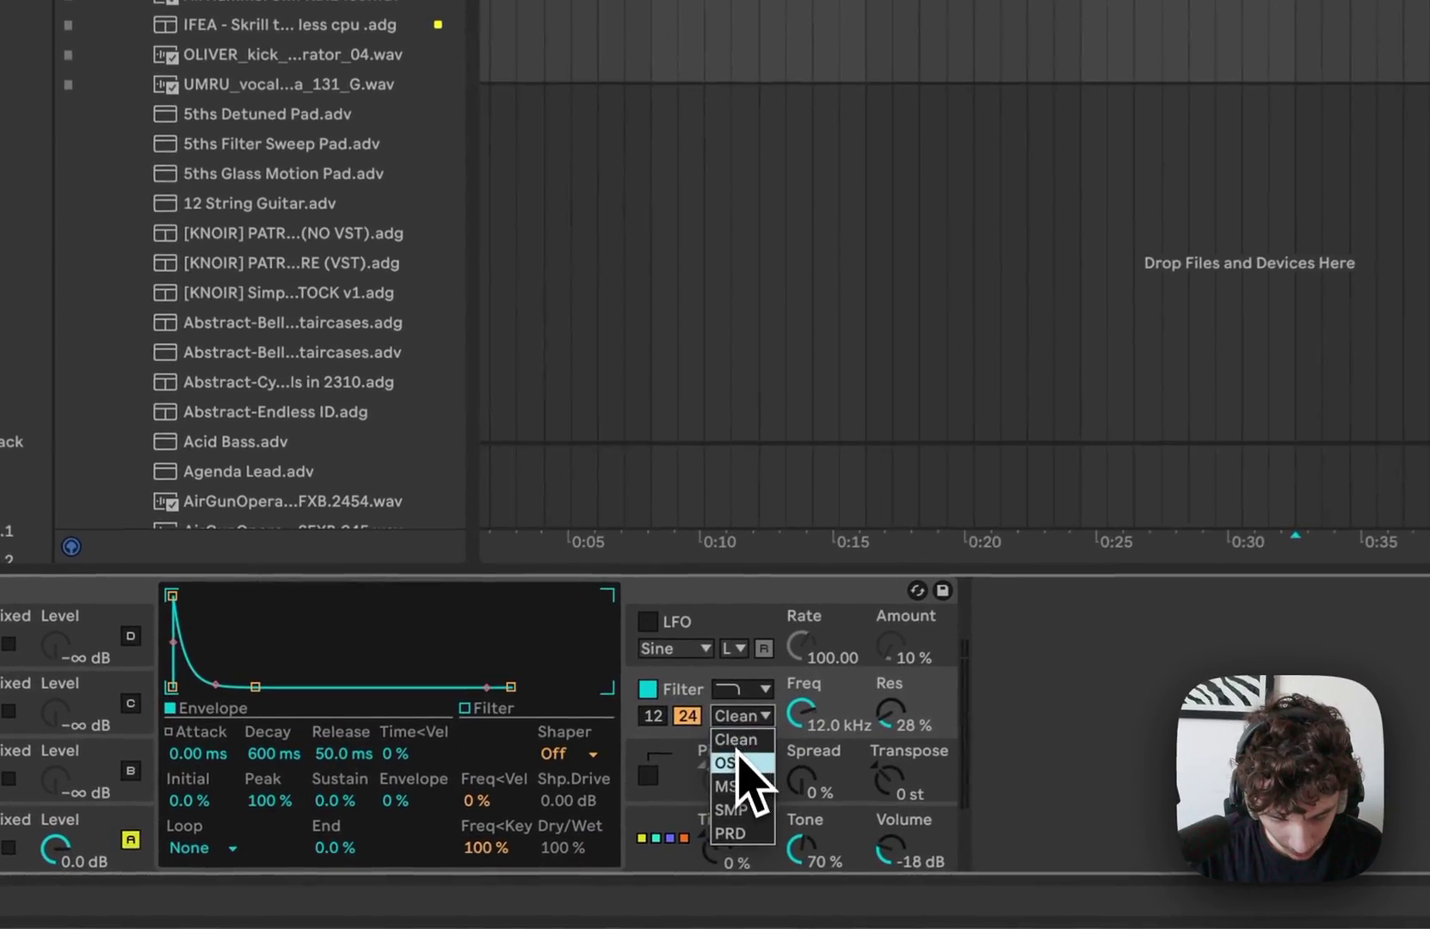
{"action": "left_click", "coordinate": [529, 834]}
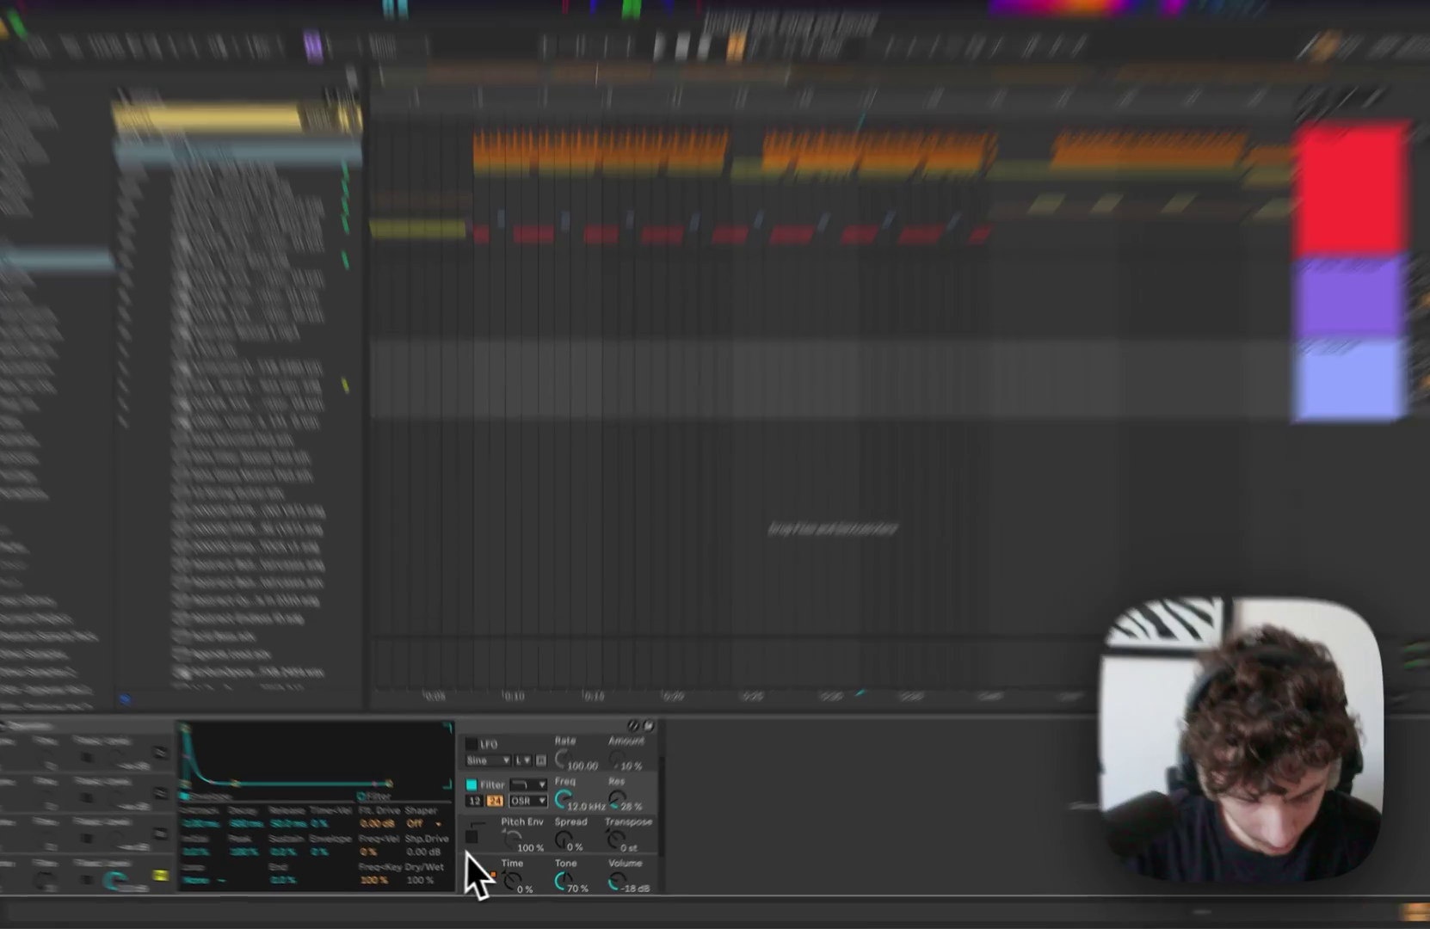
Step: Set oscillator A's harmonics editor to 16 partials and draw the third partial at about -26.8 dB
{"action": "left_click", "coordinate": [480, 851]}
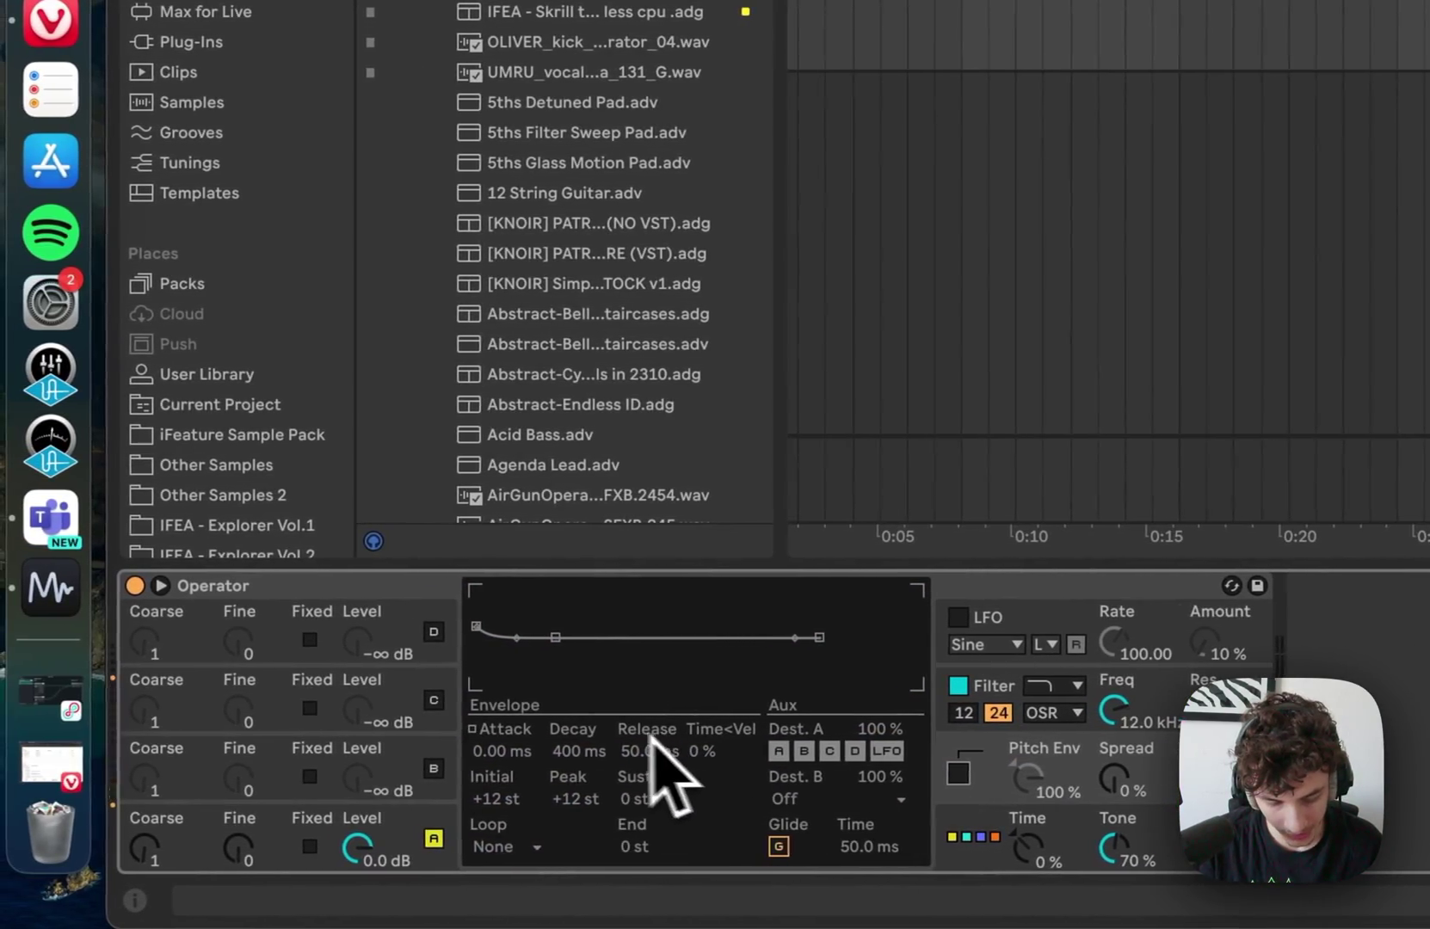
{"action": "left_click", "coordinate": [414, 861]}
{"action": "left_click", "coordinate": [822, 716]}
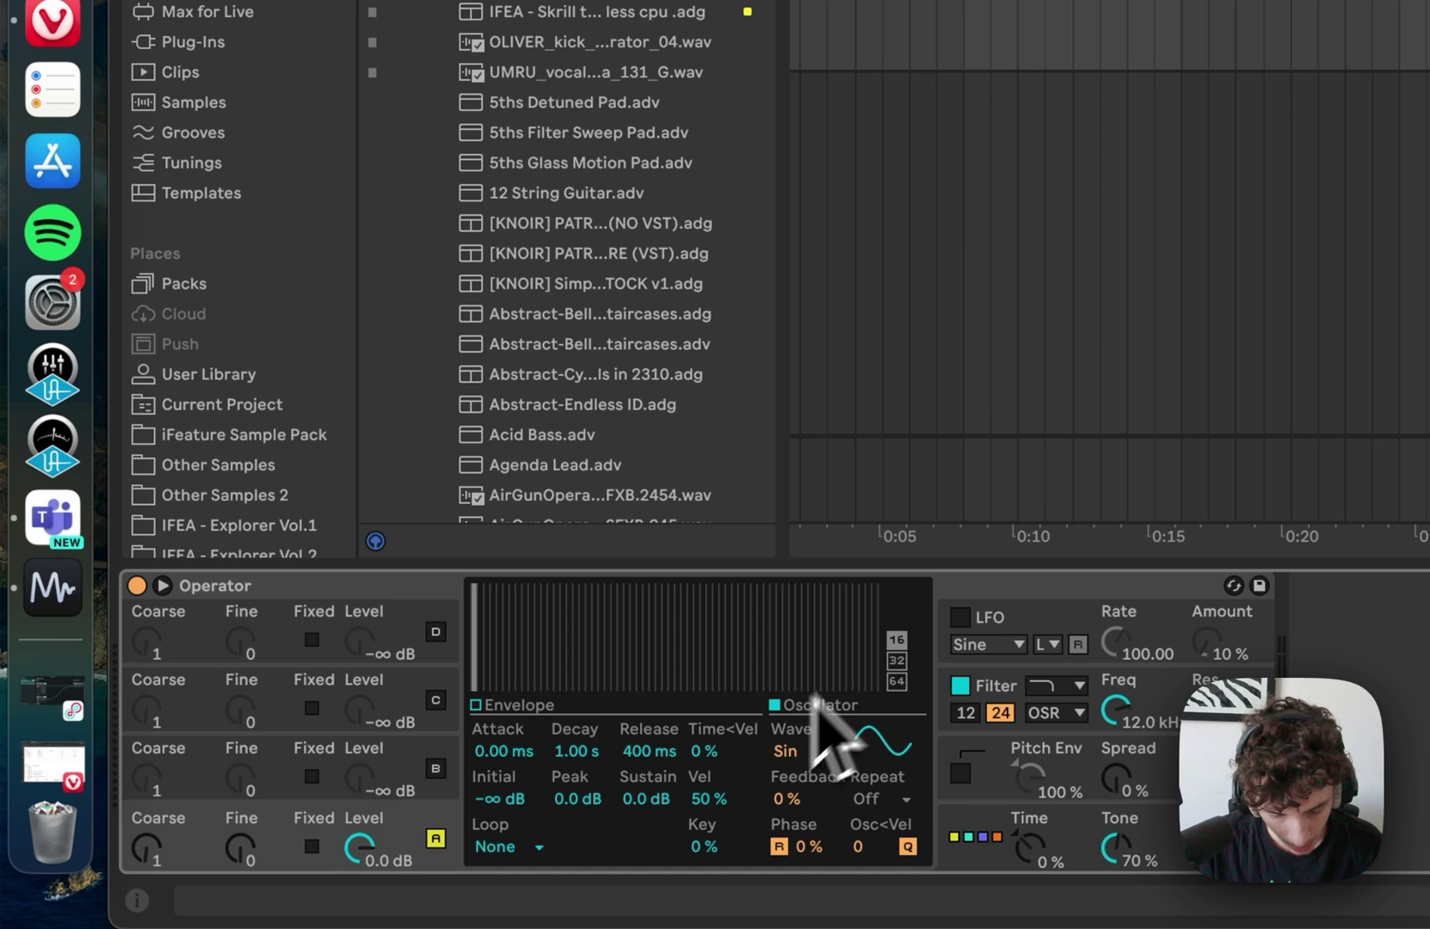
{"action": "left_click", "coordinate": [898, 656]}
{"action": "left_click", "coordinate": [898, 644]}
{"action": "left_click", "coordinate": [897, 663]}
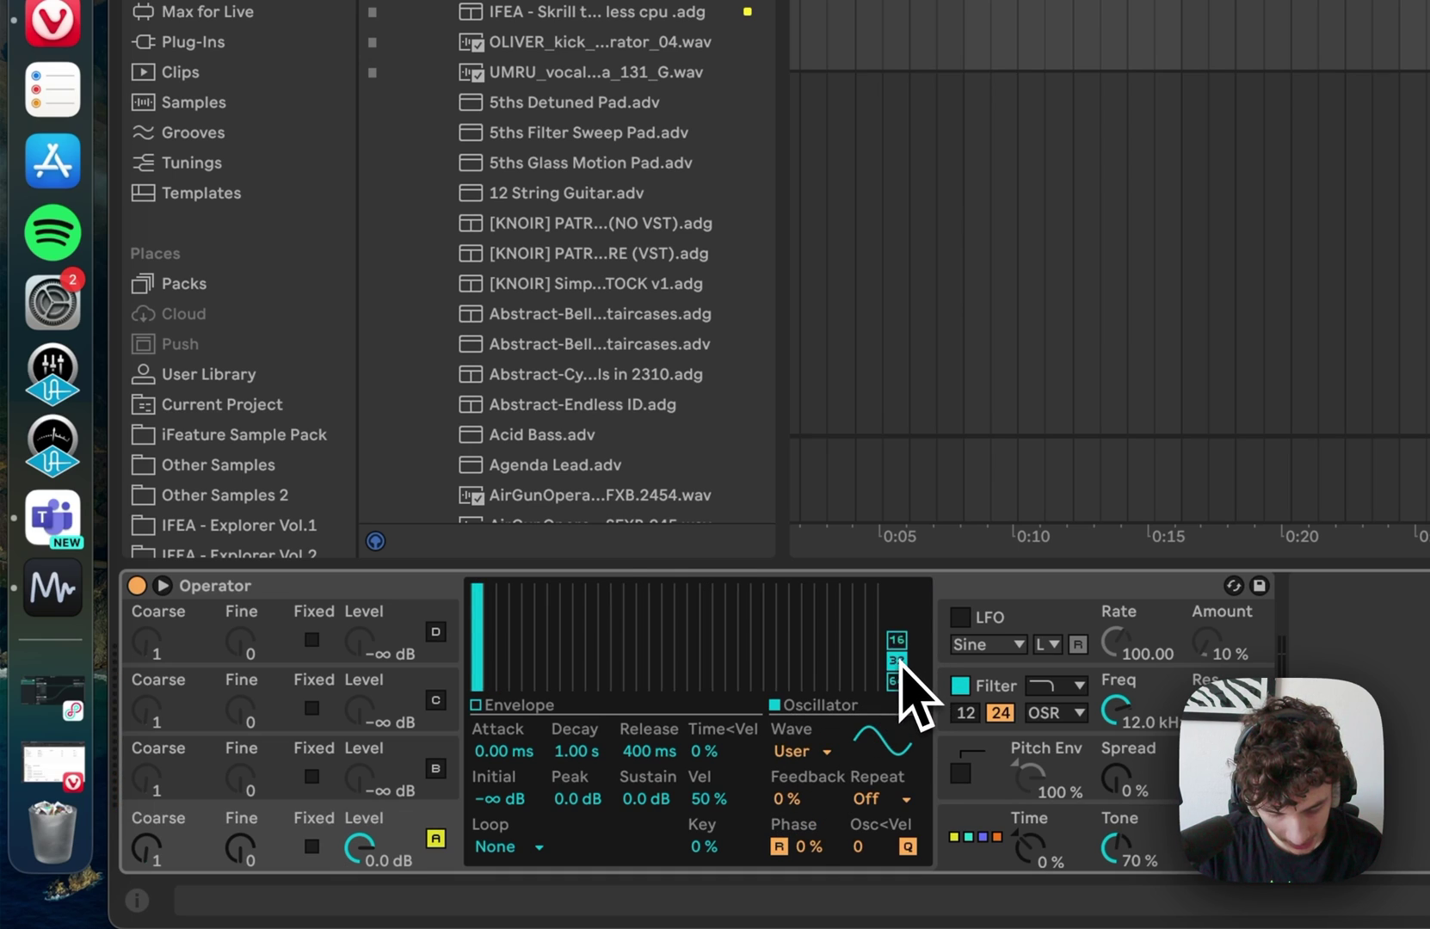
{"action": "left_click", "coordinate": [898, 645]}
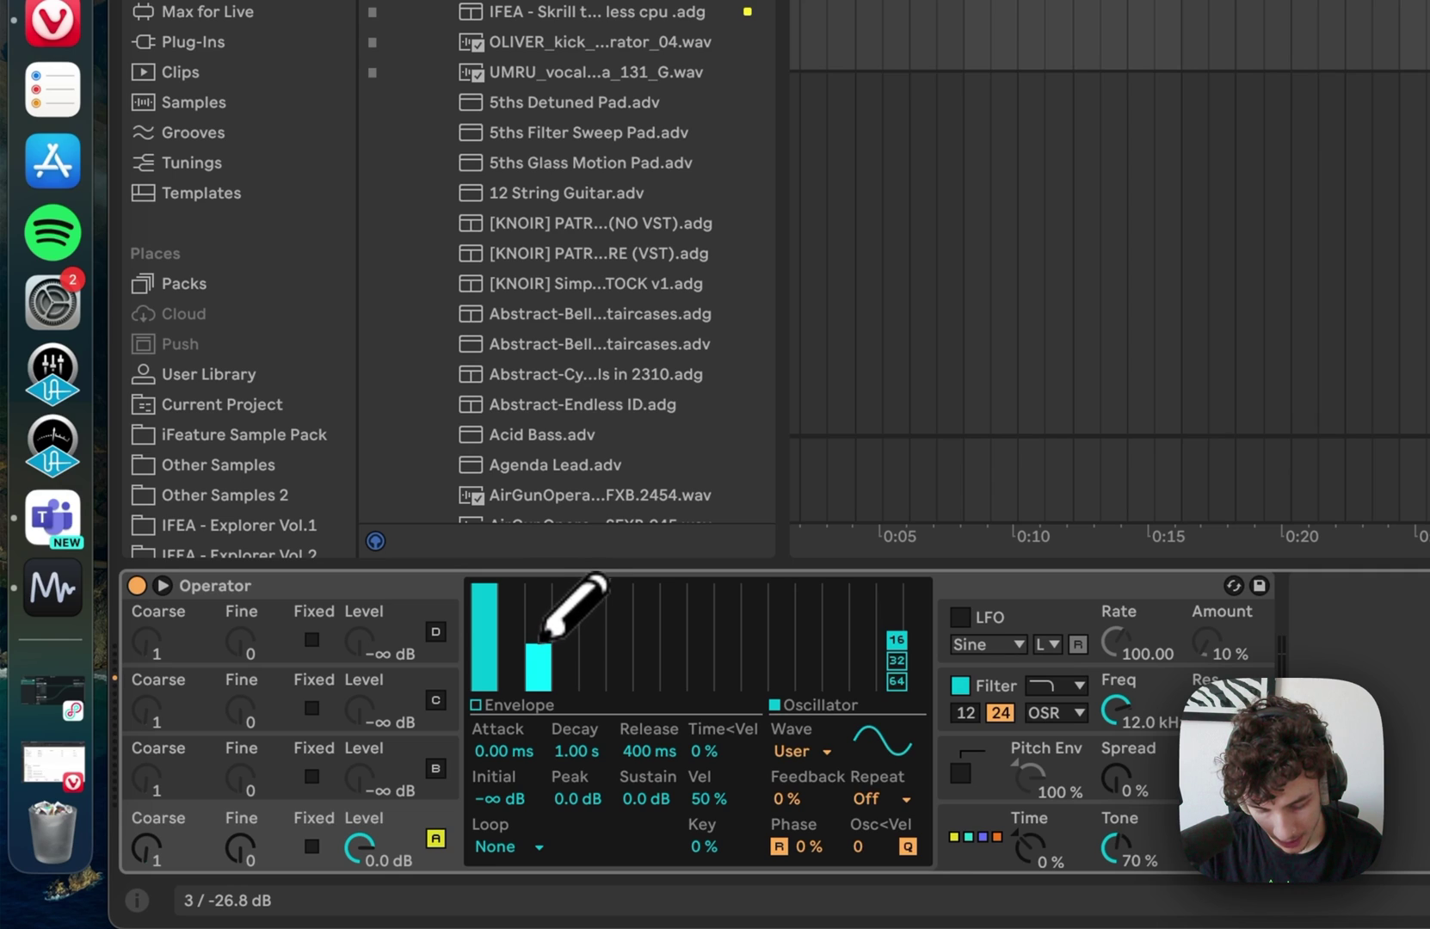
Step: Enable the pitch envelope with a +20 st peak, and set the filter to a 12 dB slope, 18.5 kHz and 0.0 % resonance
{"action": "left_click", "coordinate": [961, 773]}
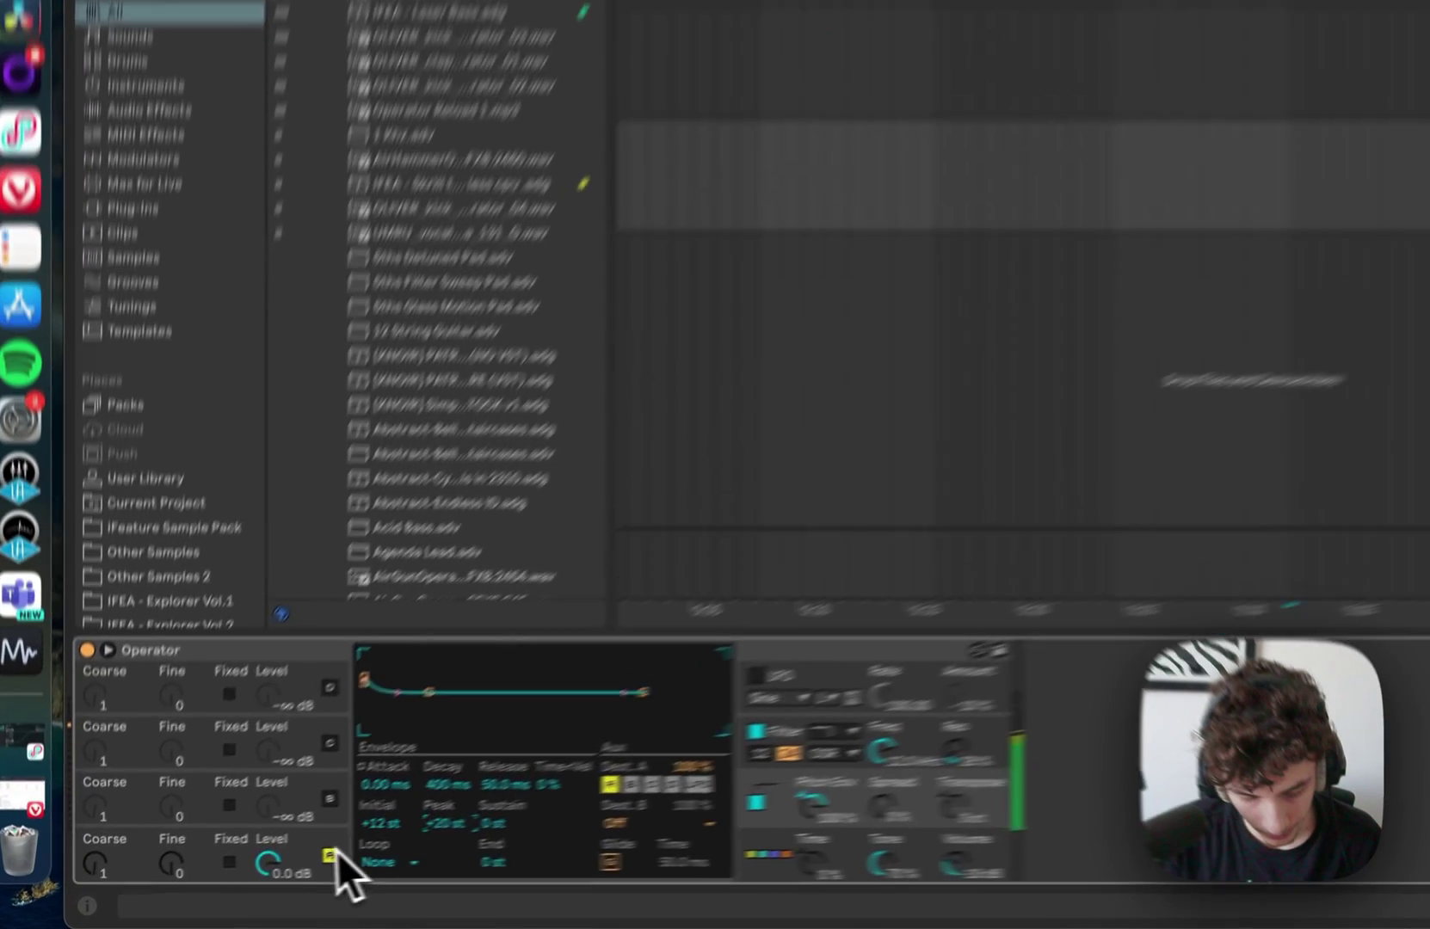
{"action": "left_click", "coordinate": [181, 887]}
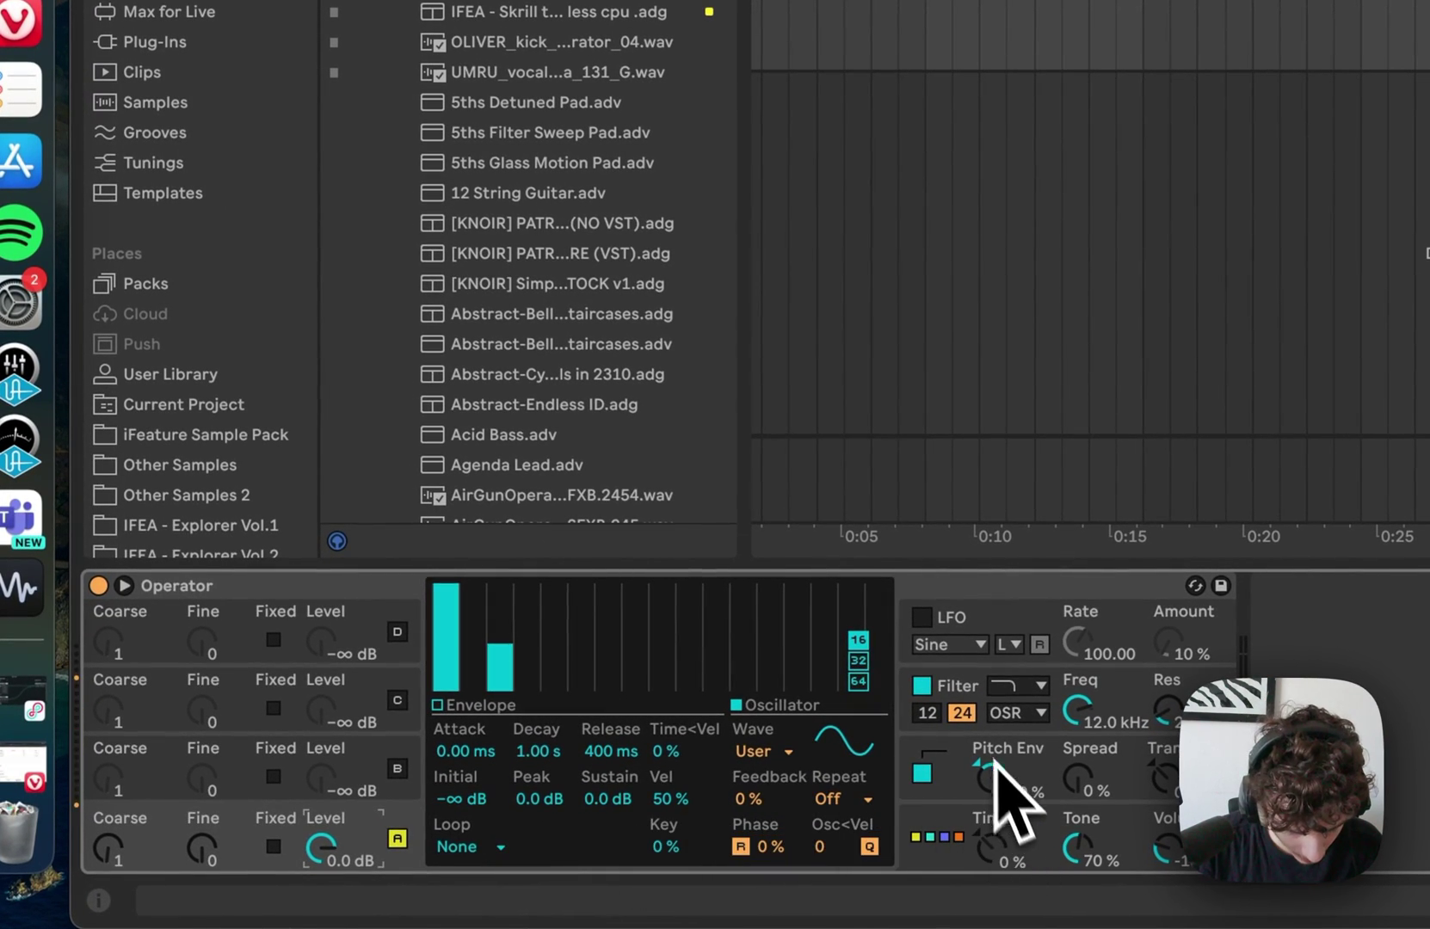
{"action": "left_click", "coordinate": [927, 712]}
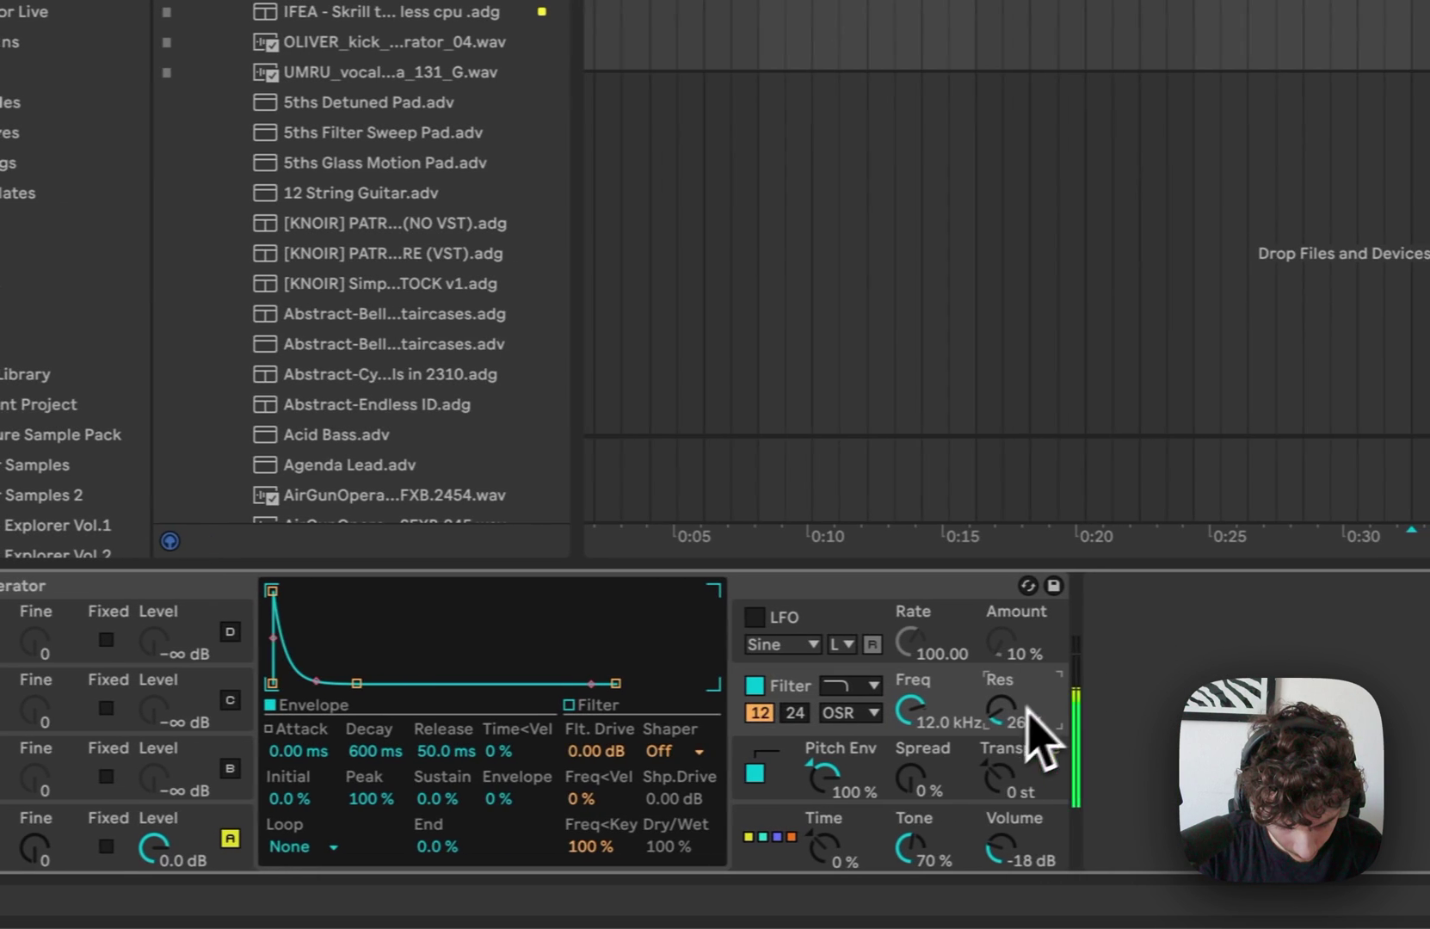
{"action": "left_click_drag", "start_coordinate": [947, 717], "coordinate": [910, 704]}
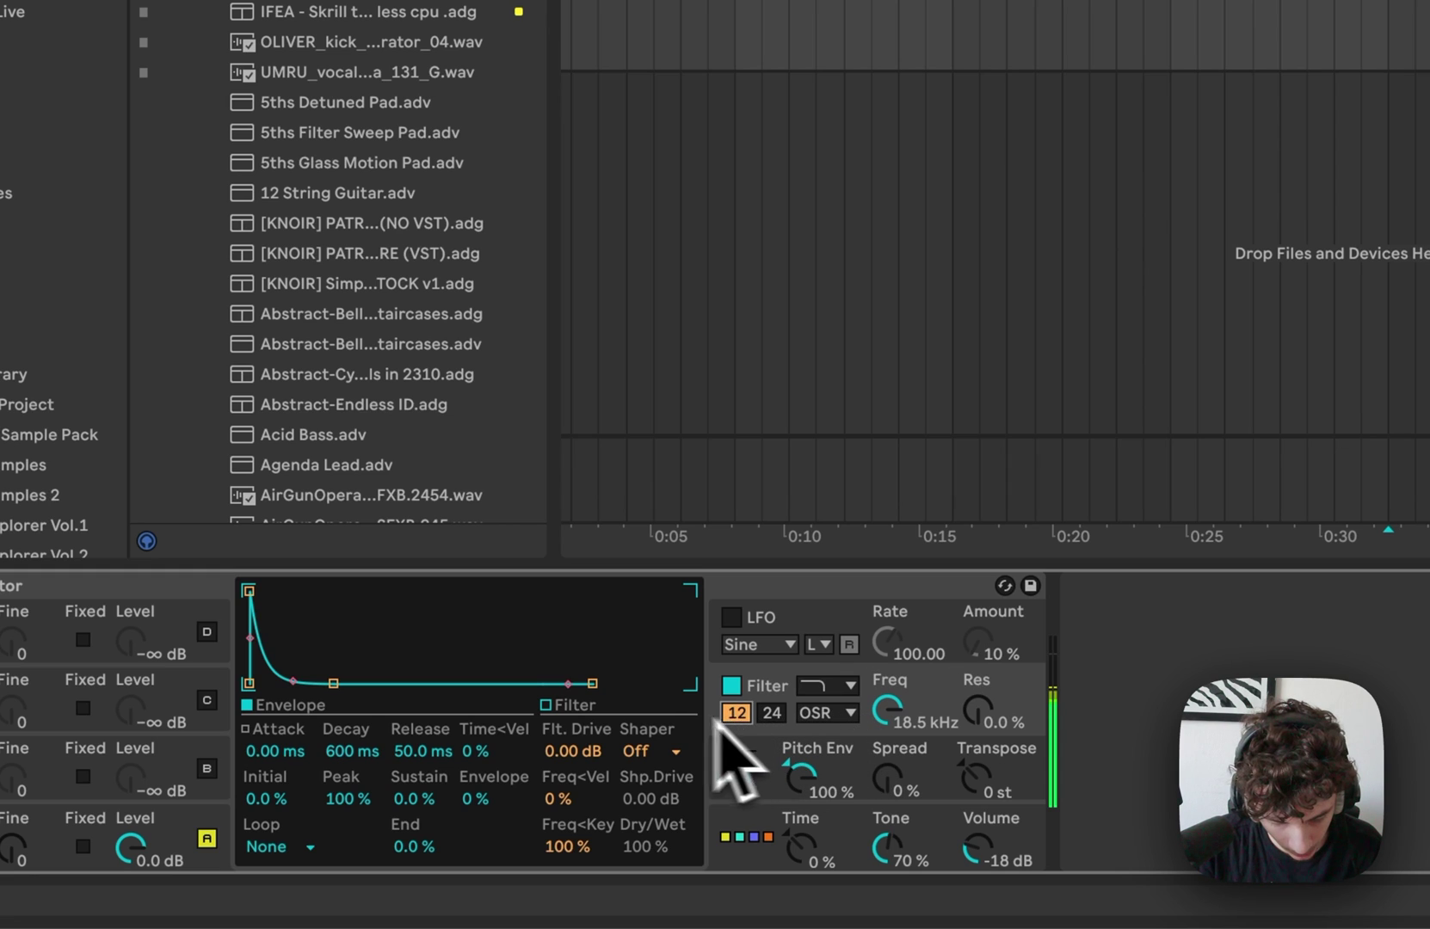
{"action": "left_click", "coordinate": [179, 828]}
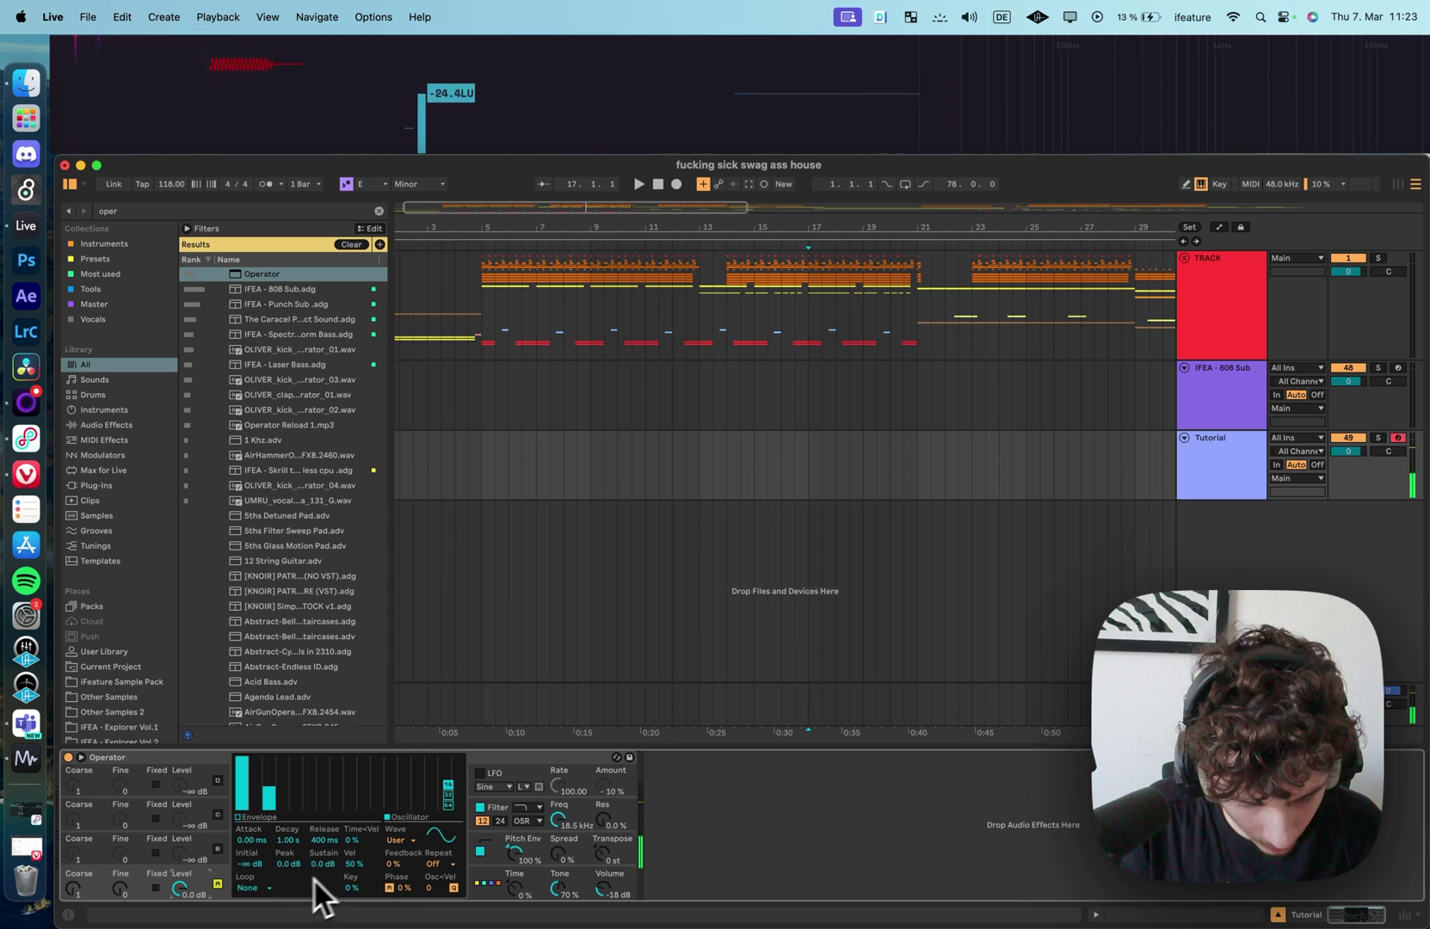
Step: Adjust the Vel amount of oscillator A's envelope and Operator's global Time control
{"action": "mouse_move", "coordinate": [352, 864]}
{"action": "left_mouse_down"}
{"action": "mouse_move", "coordinate": [352, 916]}
{"action": "mouse_move", "coordinate": [353, 864]}
{"action": "left_mouse_up"}
{"action": "double_click", "coordinate": [353, 863]}
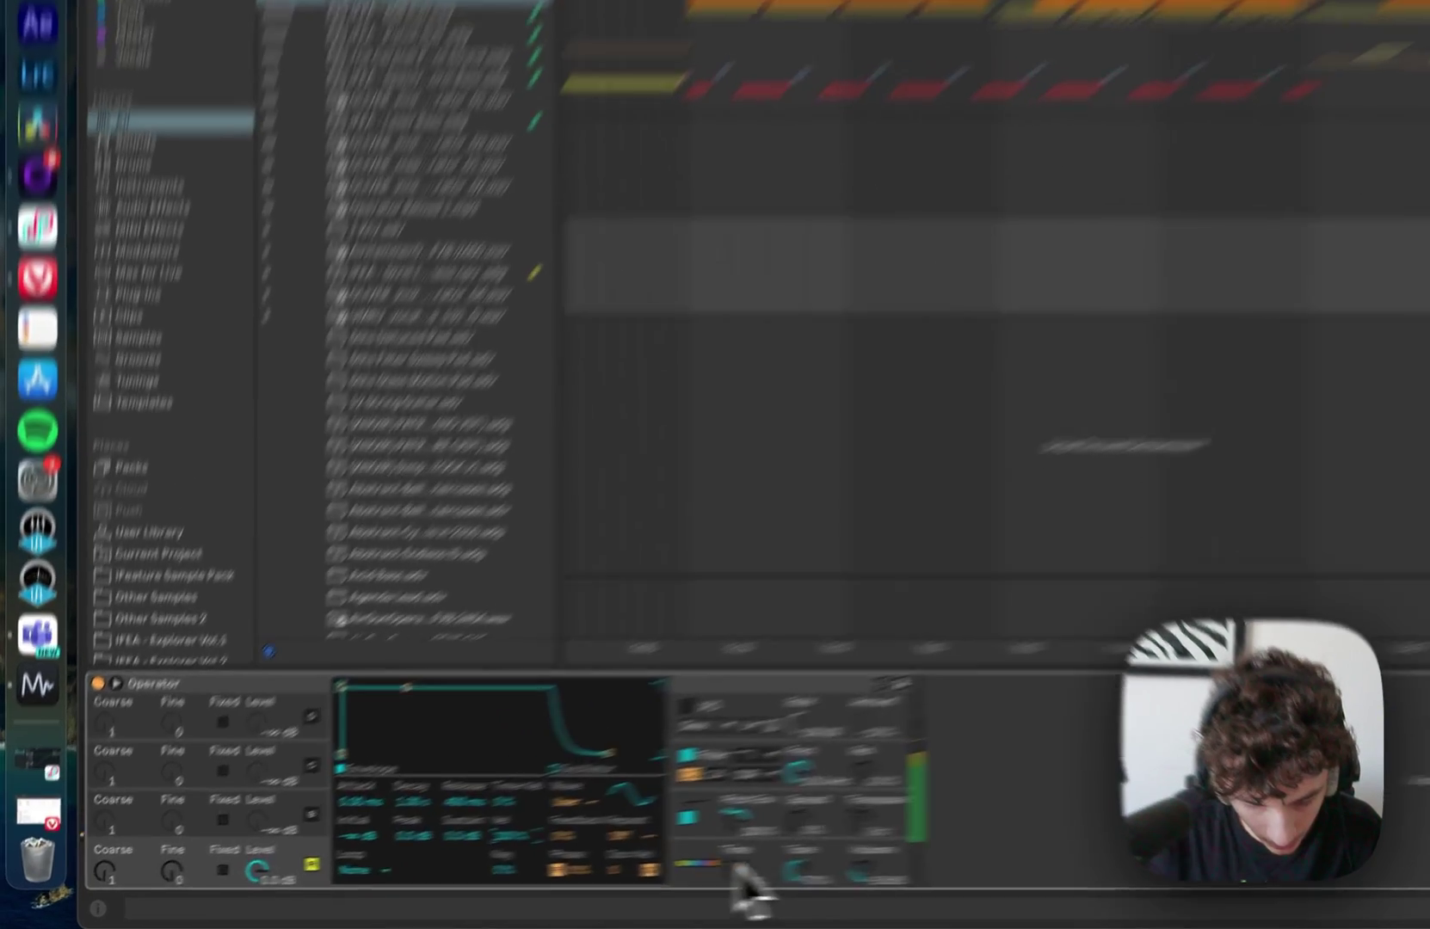
{"action": "left_click_drag", "start_coordinate": [517, 889], "coordinate": [517, 891]}
{"action": "left_click_drag", "start_coordinate": [1036, 854], "coordinate": [1036, 856]}
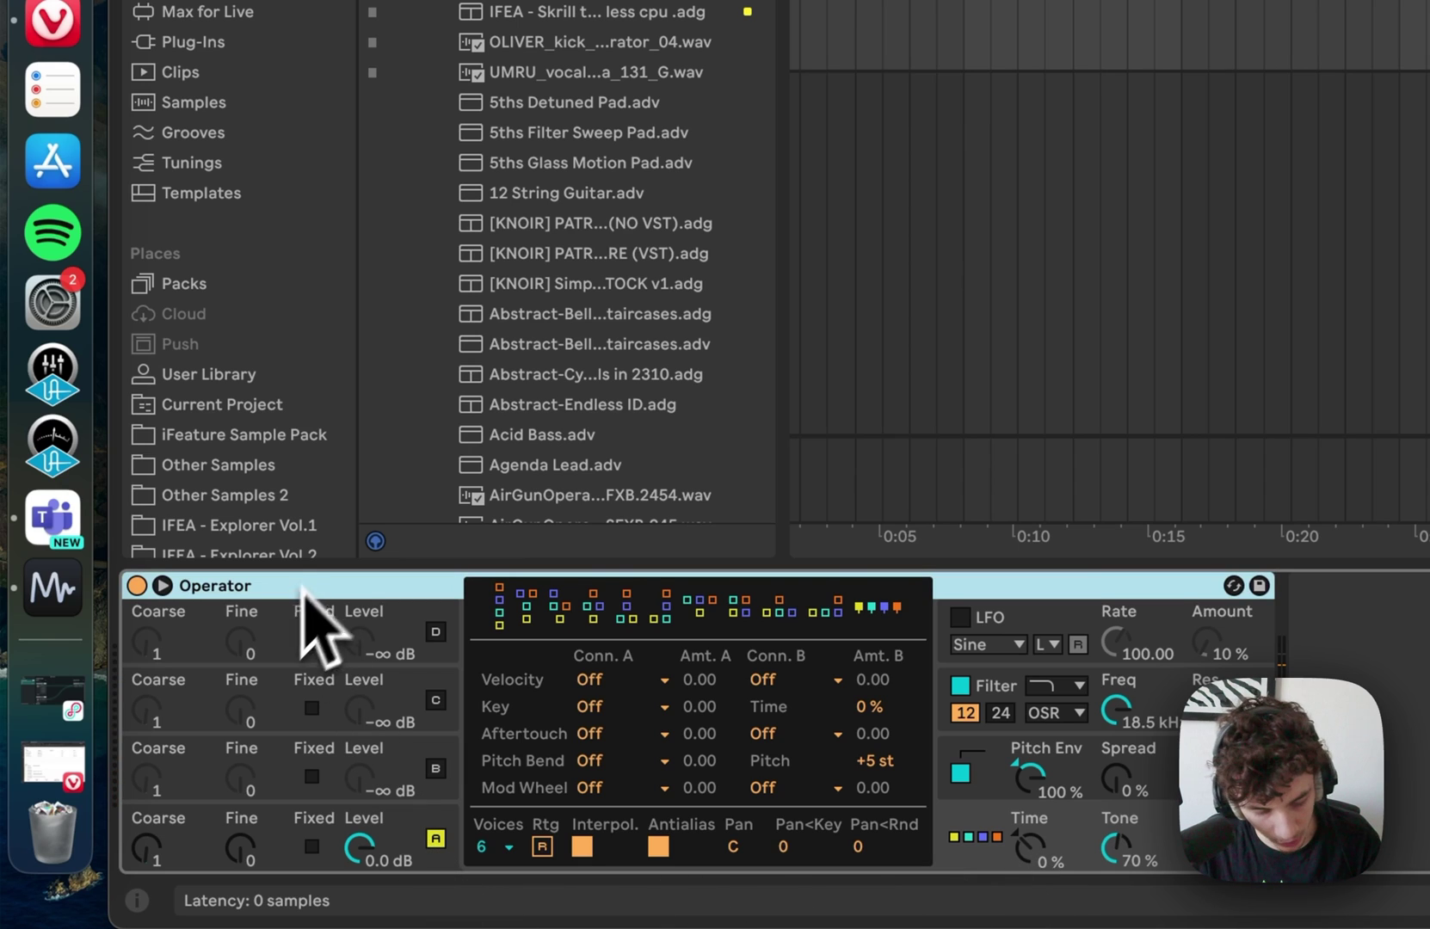
Step: Group Operator into an Instrument Rack, show its chain list, and rename the rack "Inside 808"
{"action": "key", "text": "super+g"}
{"action": "left_click", "coordinate": [138, 669]}
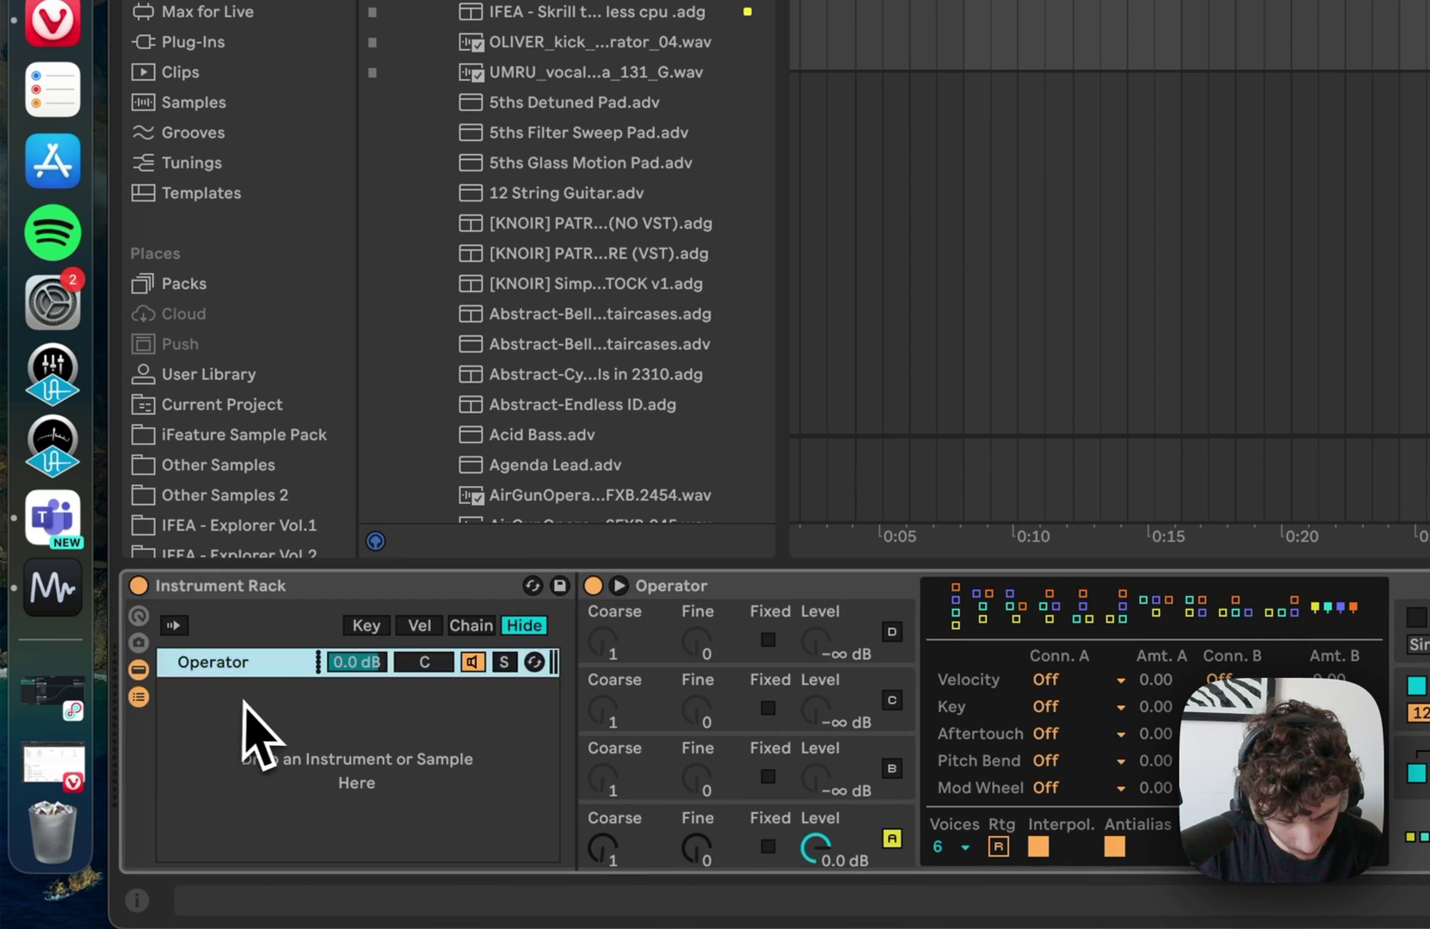
{"action": "left_click", "coordinate": [277, 587]}
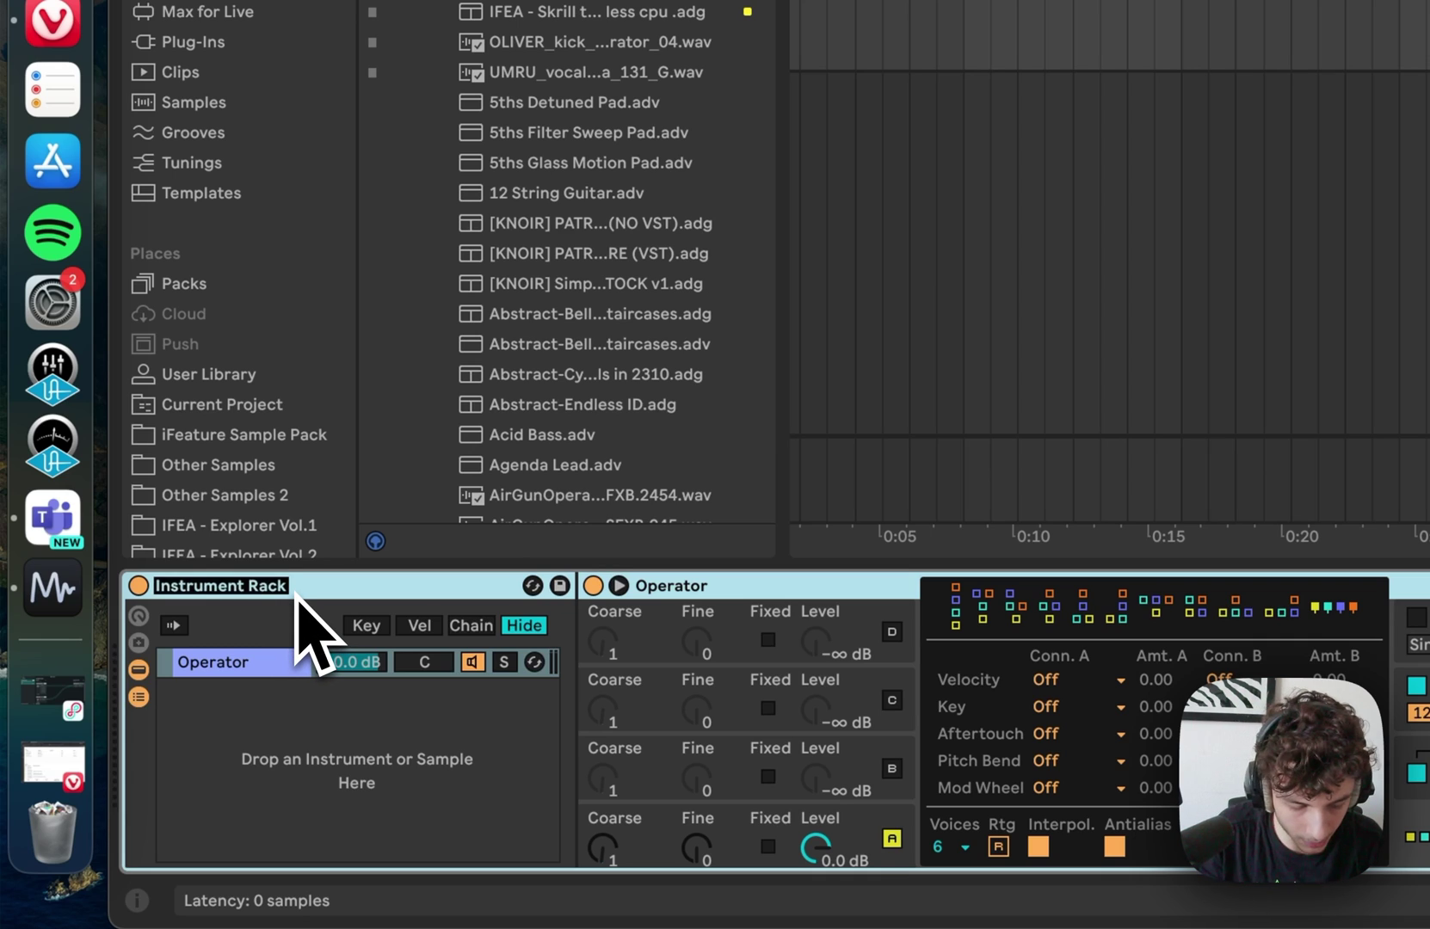
{"action": "type", "text": "Ins"}
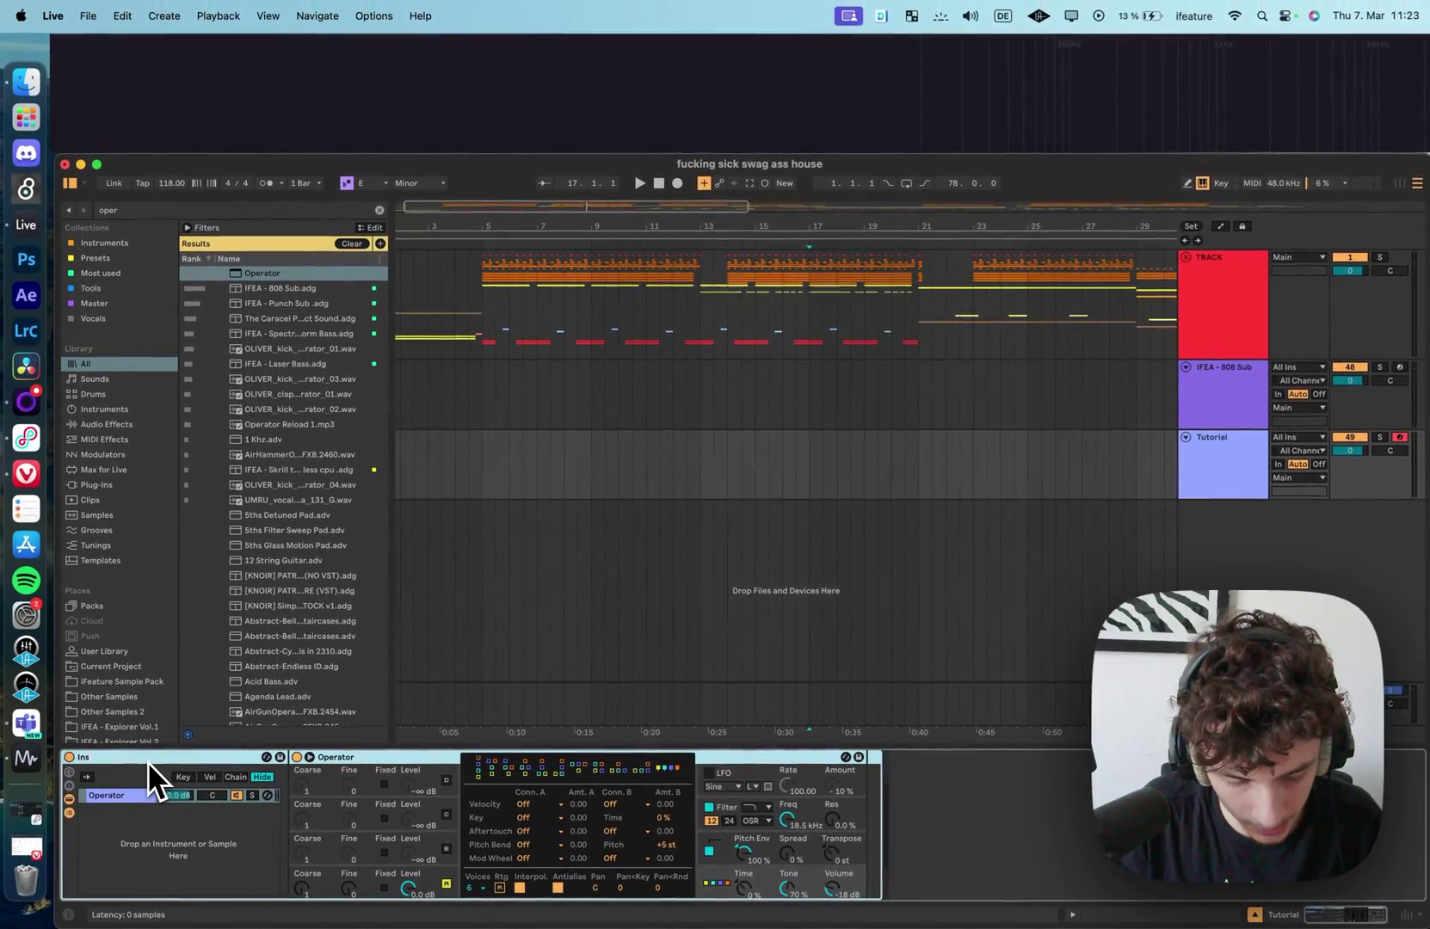
{"action": "type", "text": "ide (="}
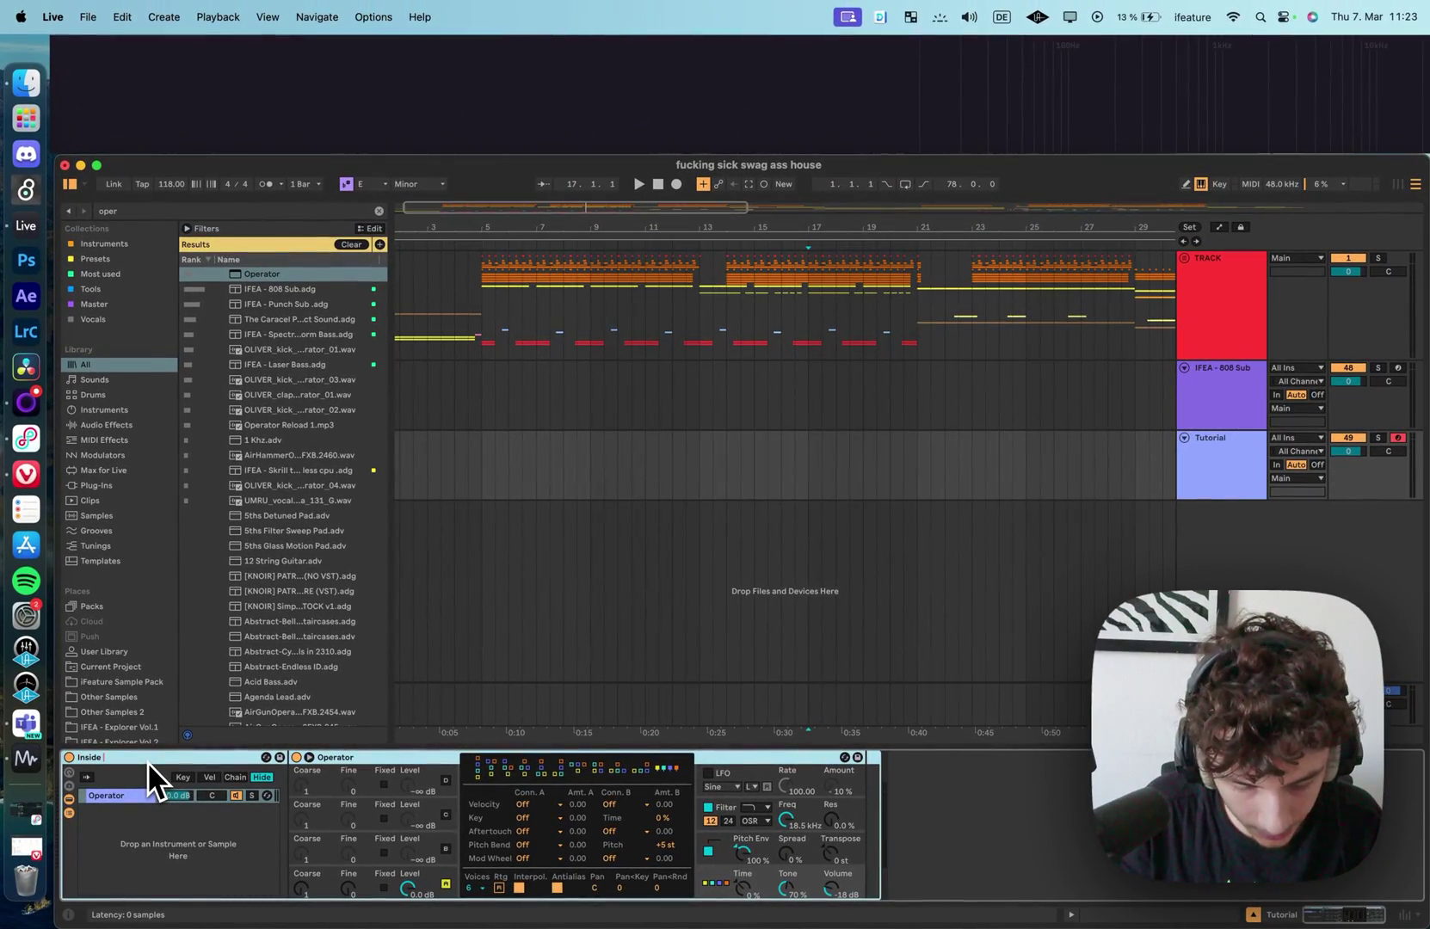
{"action": "type", "text": "808"}
{"action": "key", "text": "Return"}
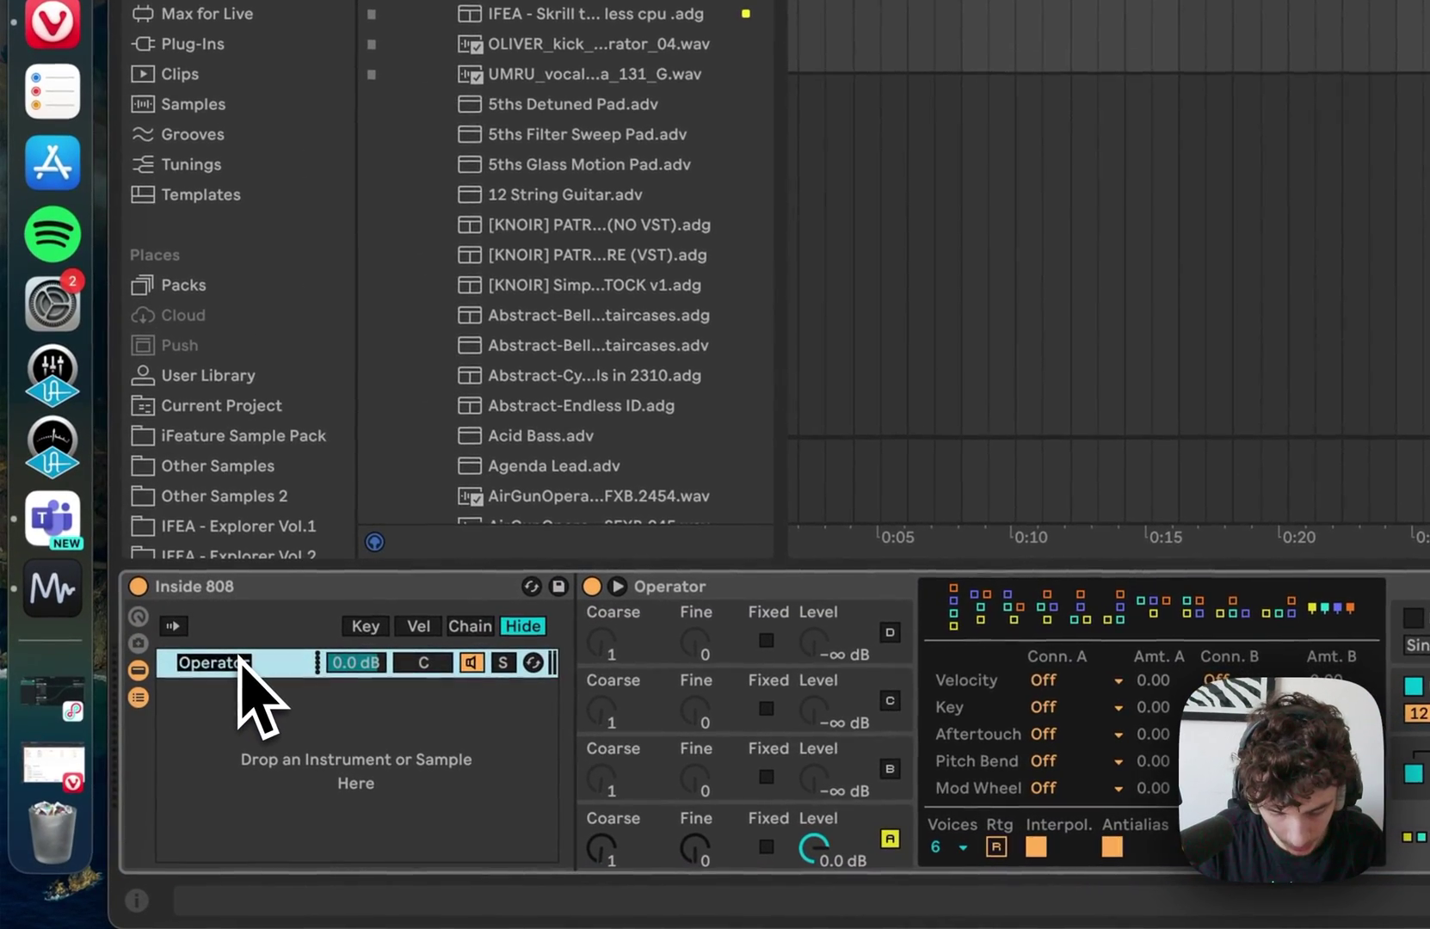
Step: Duplicate the rack's Operator chain and name the two chains "Mid" and "Side"
{"action": "type", "text": "Mono"}
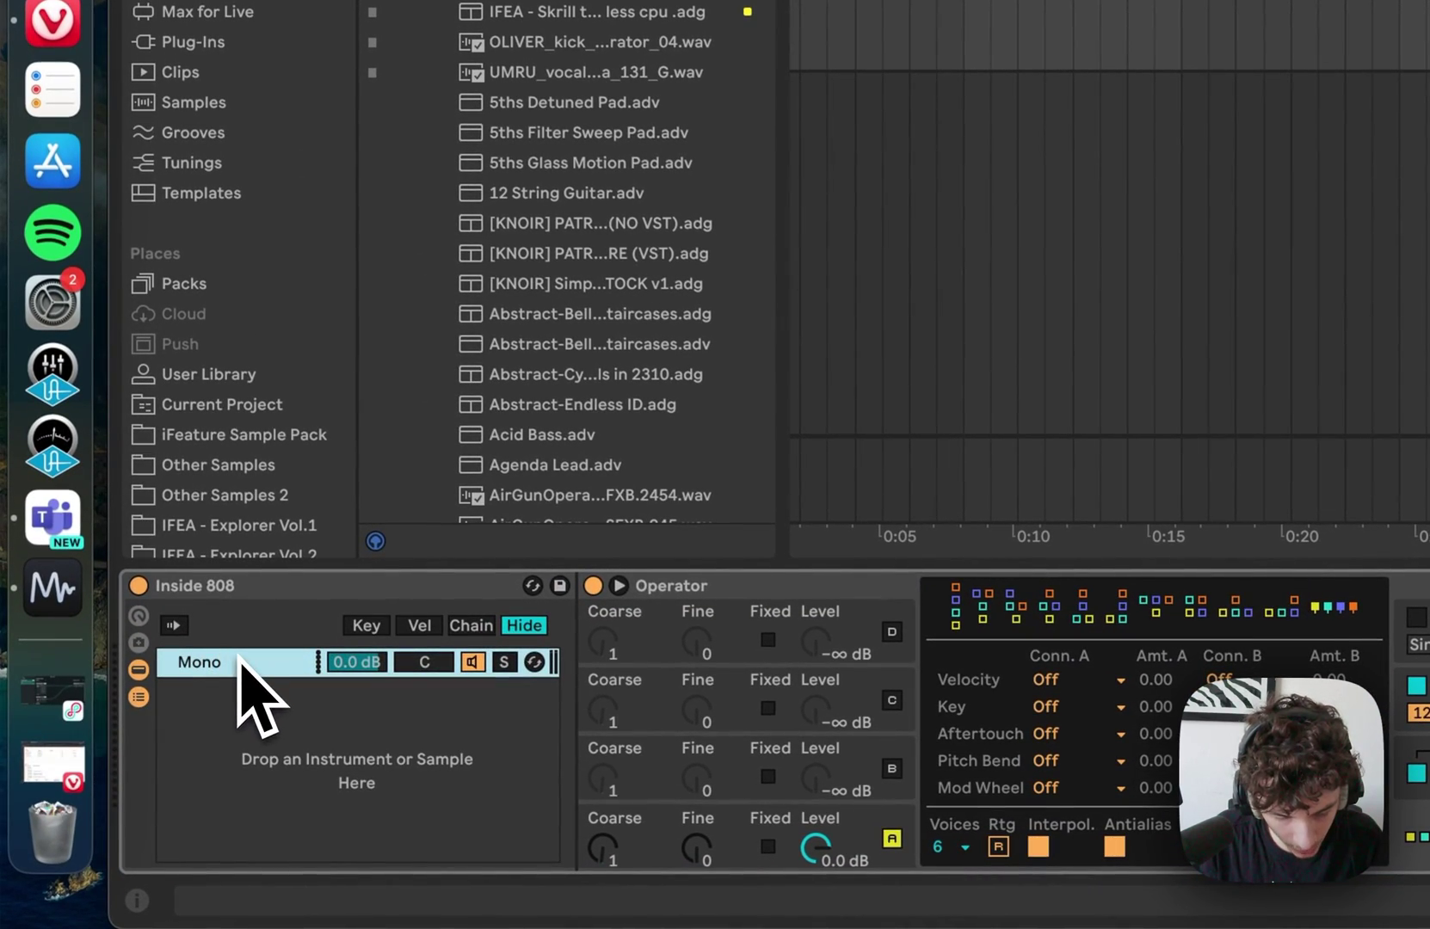
{"action": "key", "text": "super+d"}
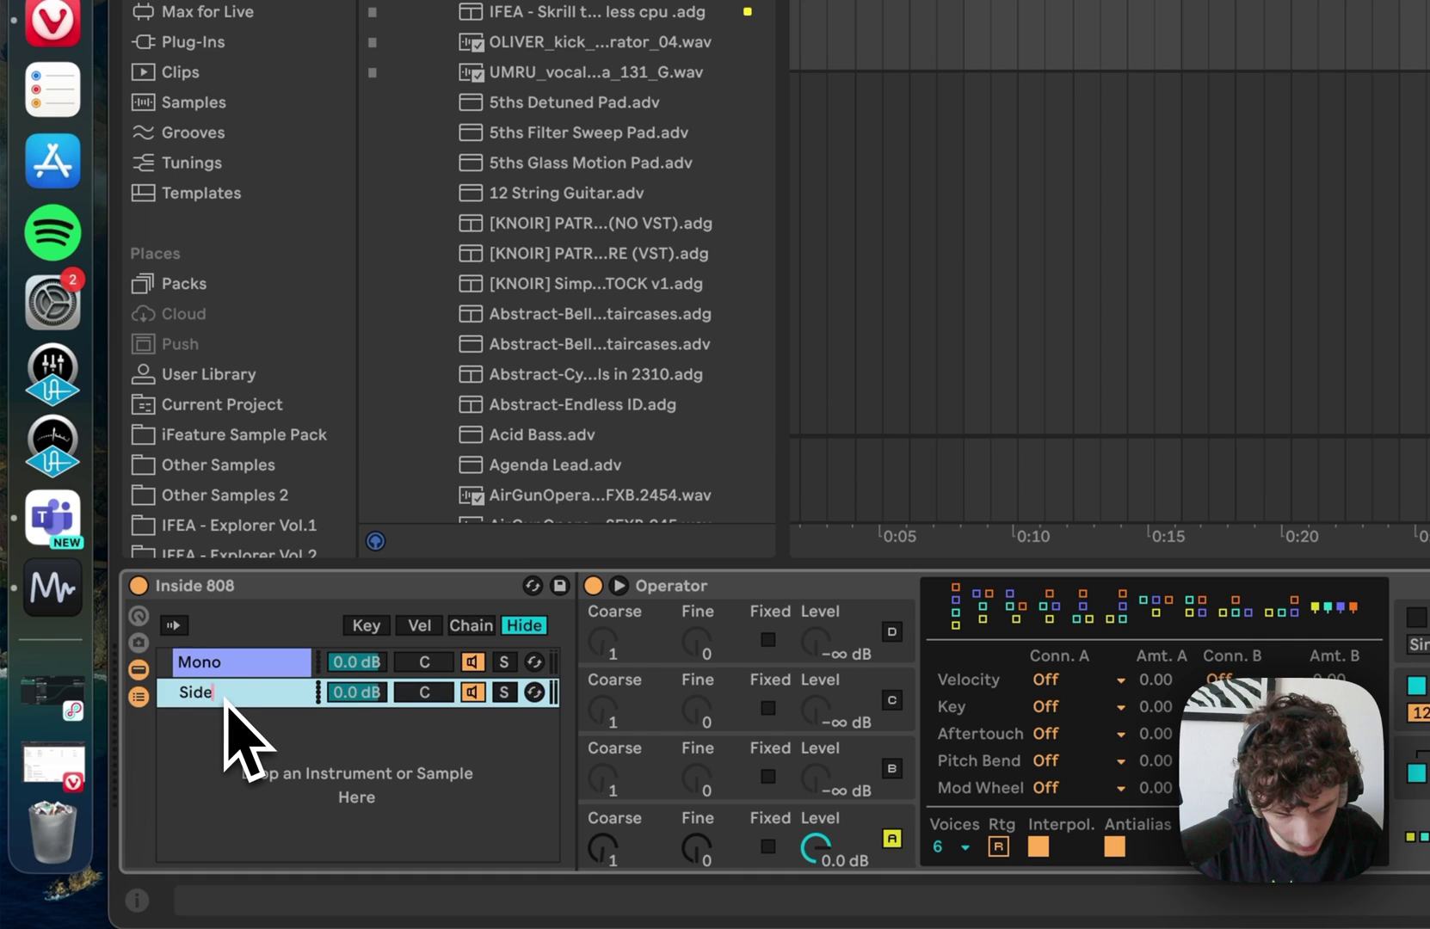
{"action": "left_click", "coordinate": [263, 671]}
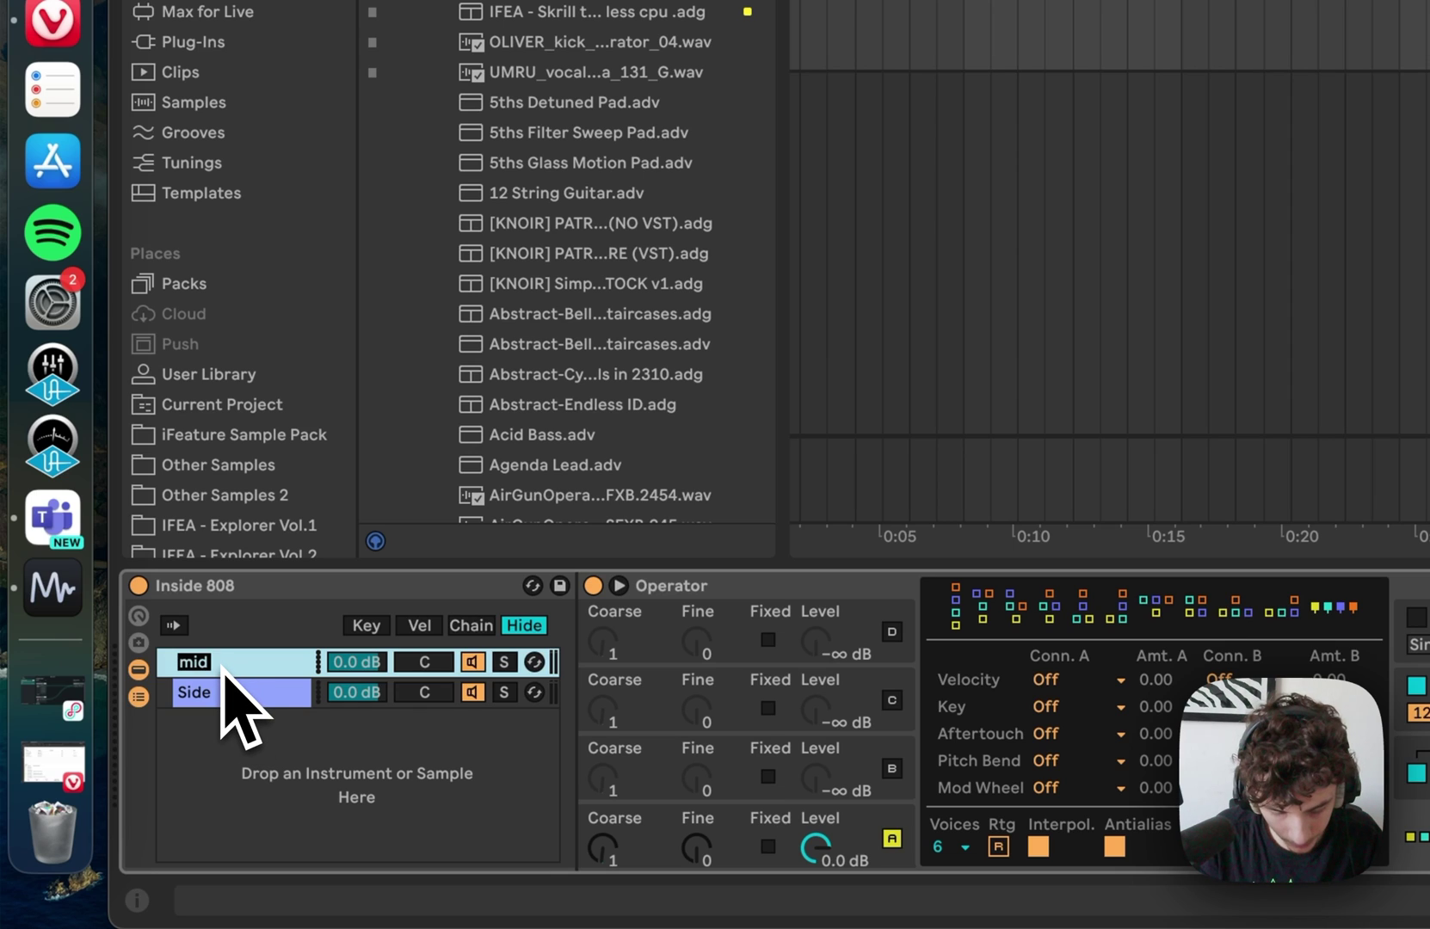
Step: In the Side chain, remove oscillator A's first and third partials, draw only the second at full height, and set its level to -12 dB
{"action": "left_click", "coordinate": [213, 686]}
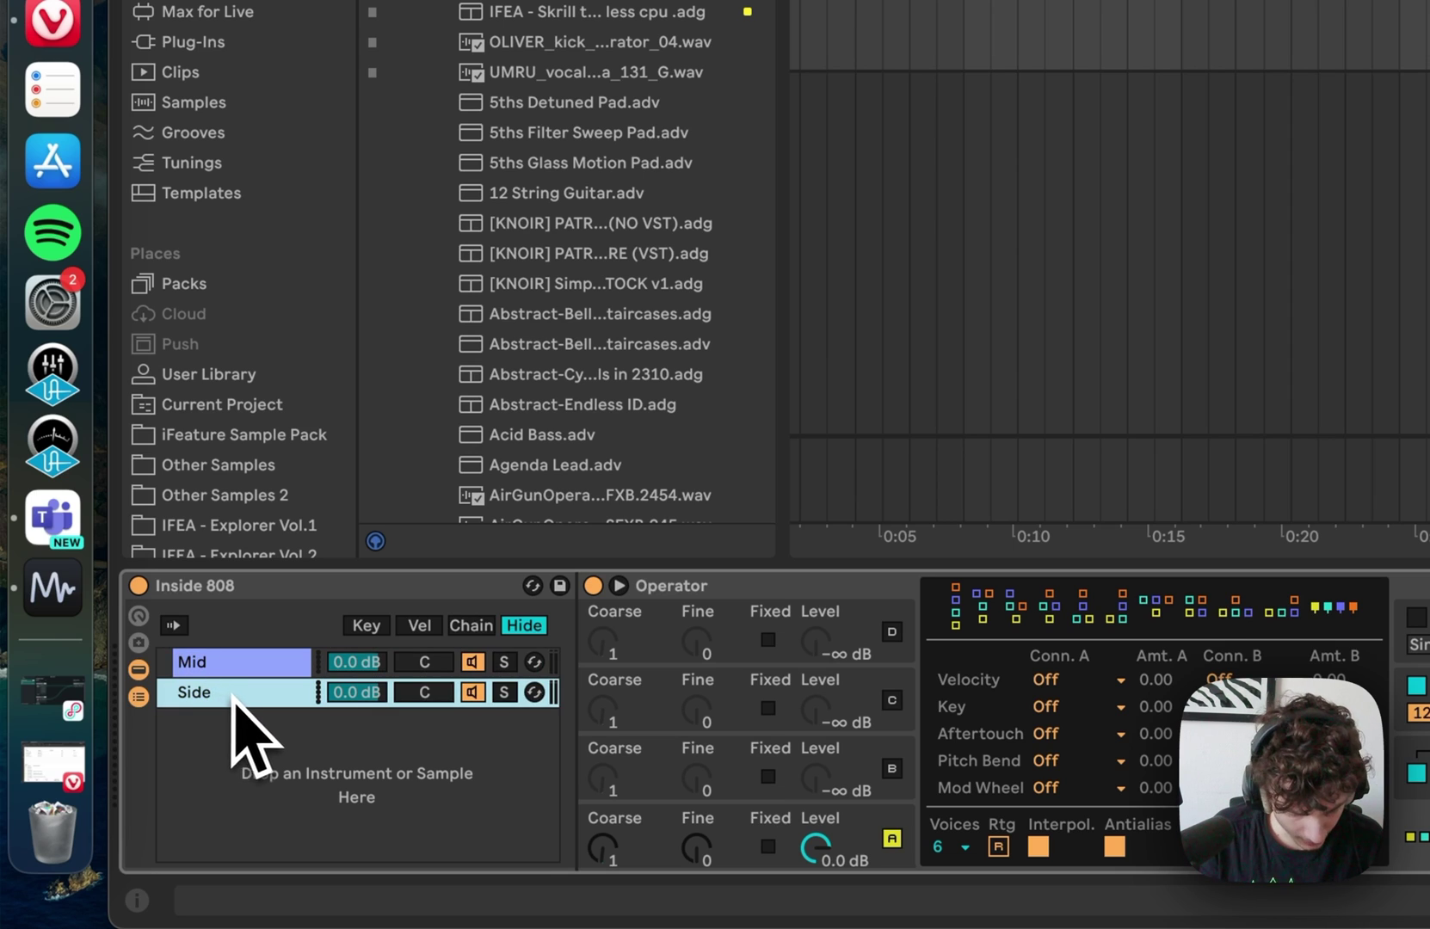
{"action": "left_click", "coordinate": [865, 861]}
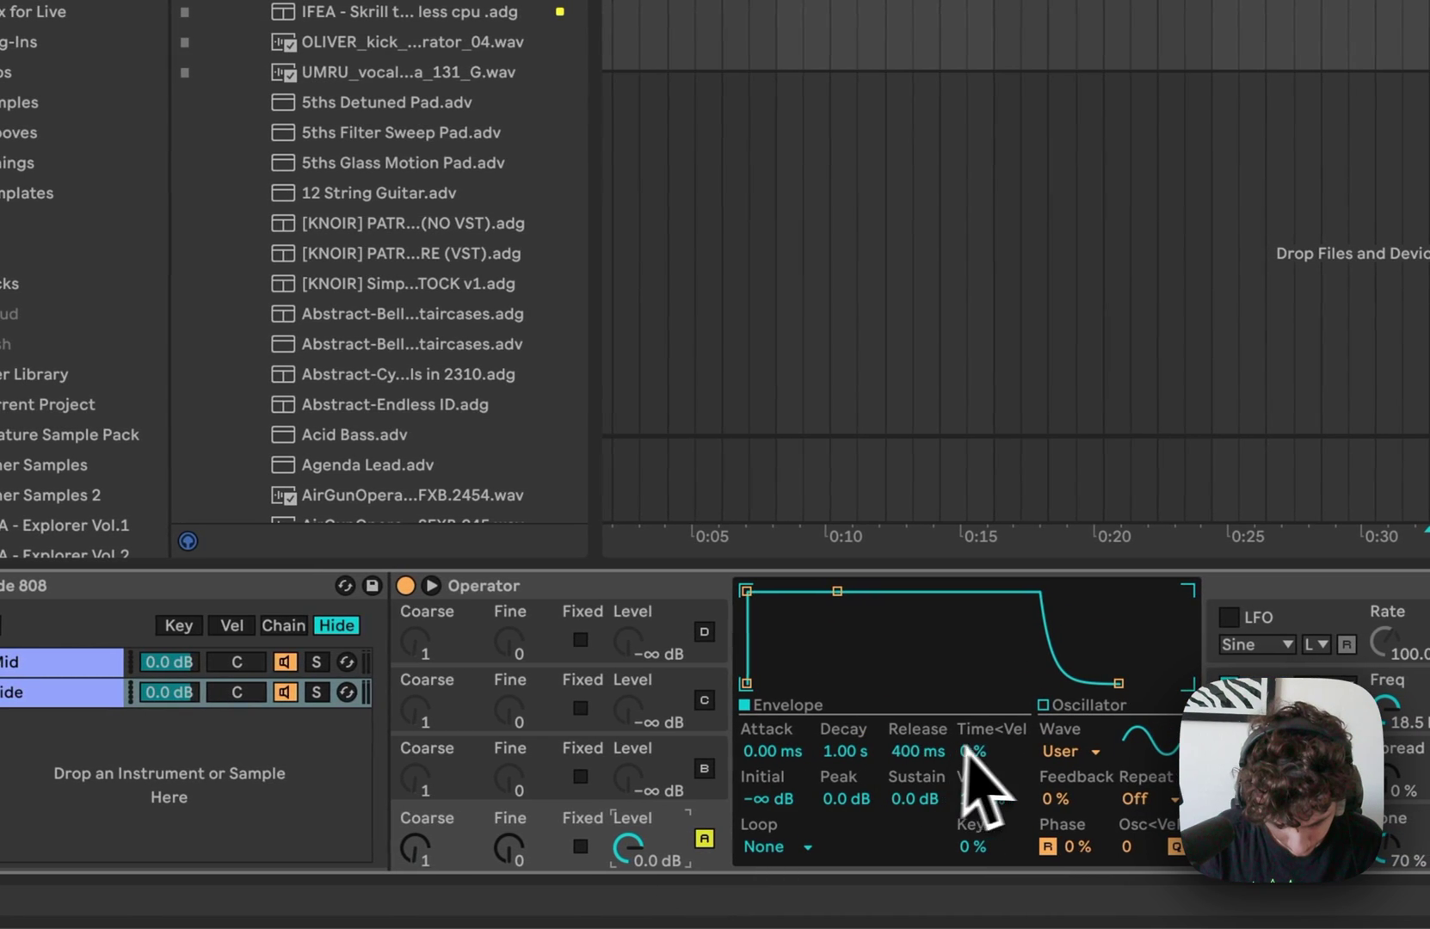
{"action": "left_click", "coordinate": [1043, 705]}
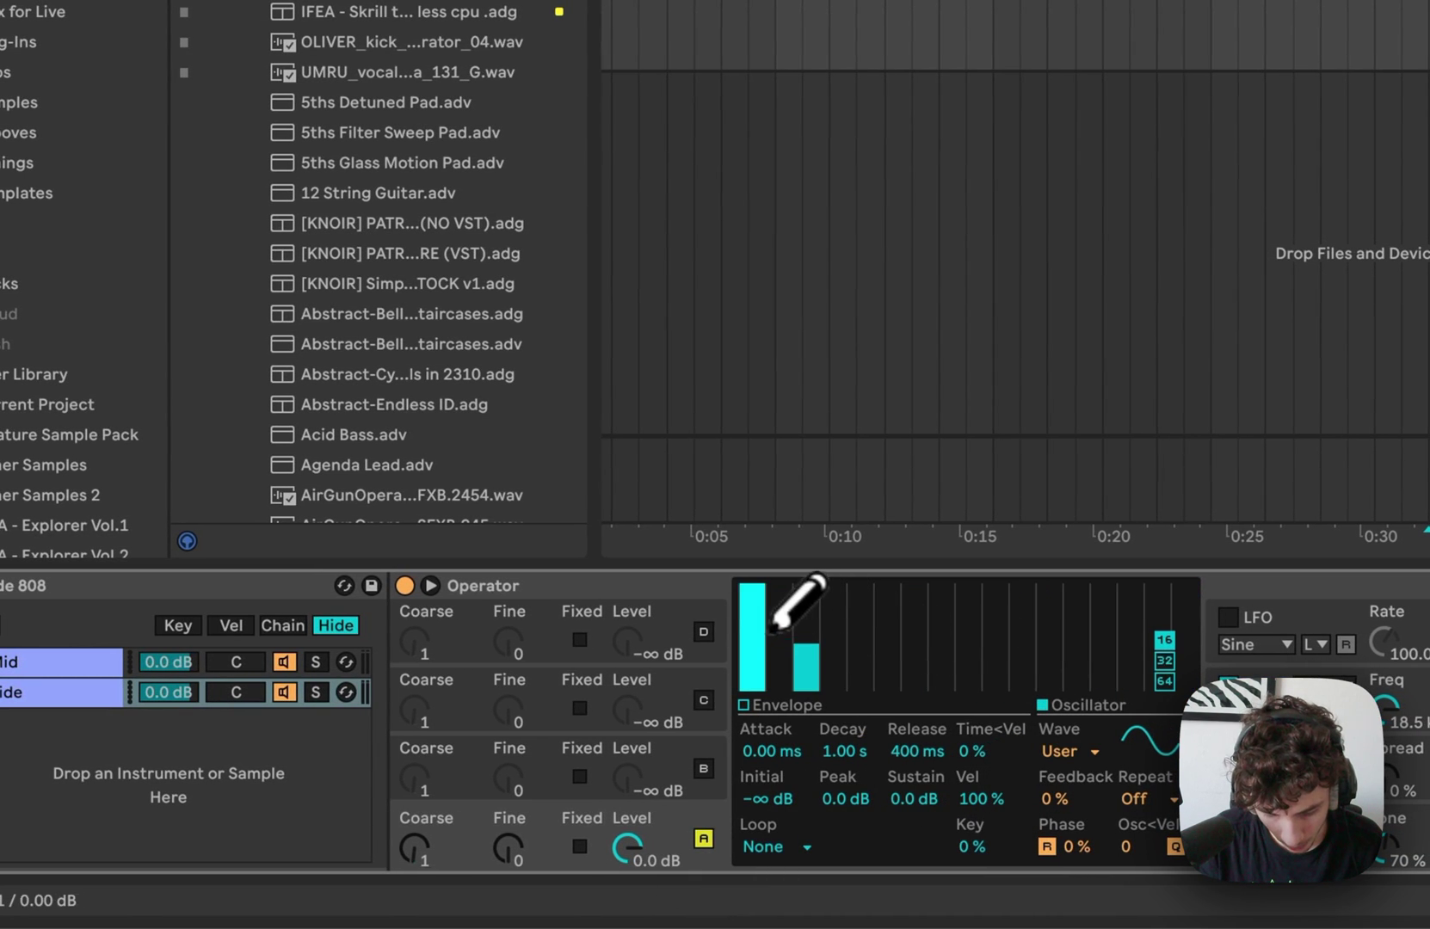
{"action": "left_click_drag", "start_coordinate": [757, 638], "coordinate": [756, 796]}
{"action": "left_click_drag", "start_coordinate": [806, 675], "coordinate": [818, 746]}
{"action": "left_click_drag", "start_coordinate": [785, 663], "coordinate": [823, 437]}
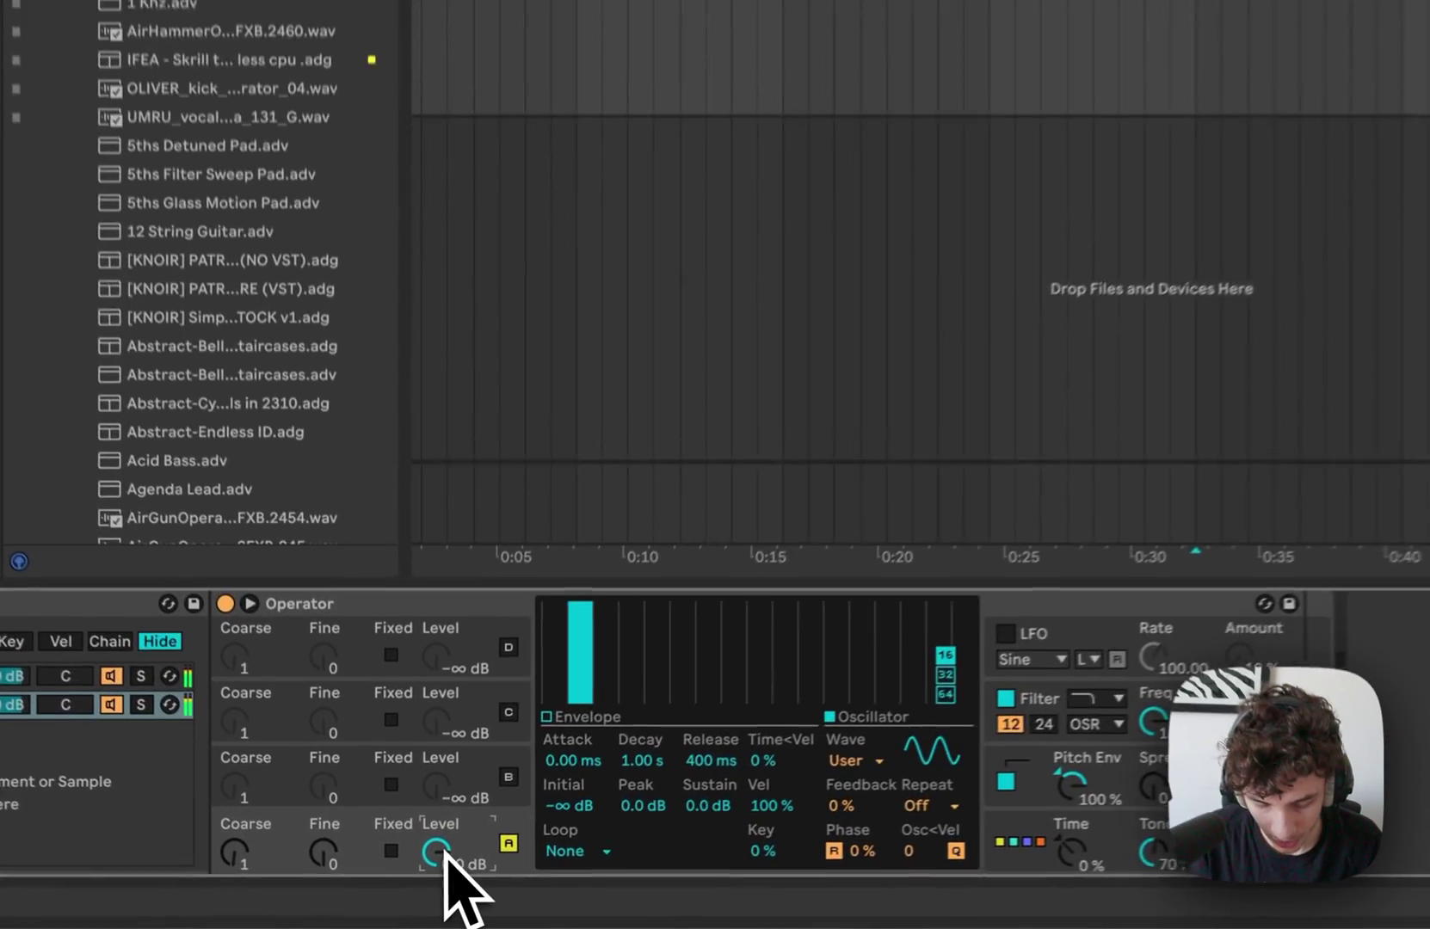
{"action": "left_click_drag", "start_coordinate": [417, 882], "coordinate": [417, 885]}
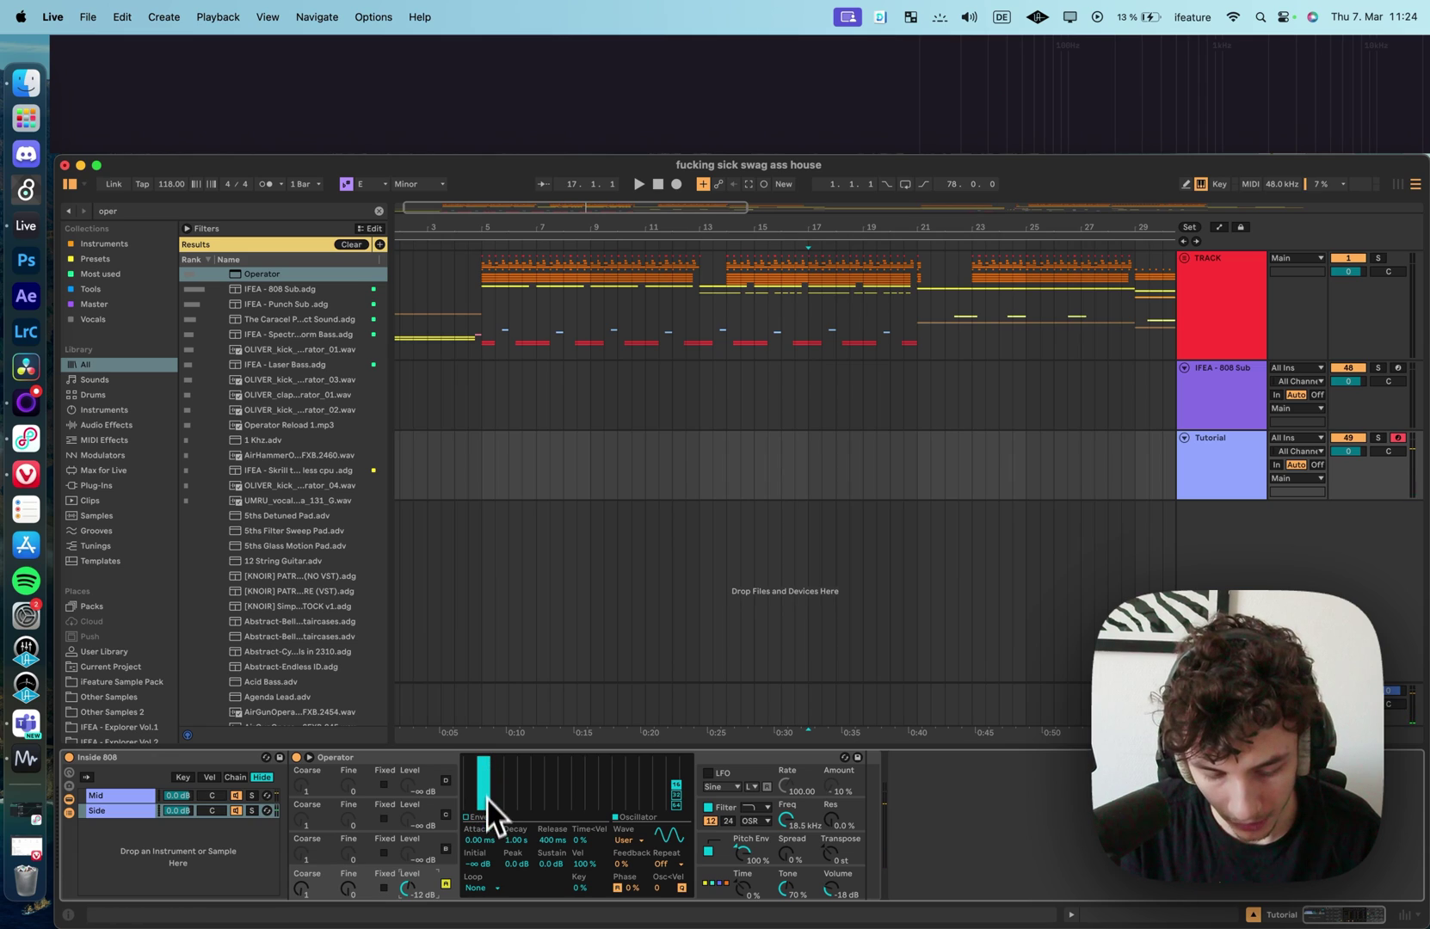
{"action": "key", "text": "s"}
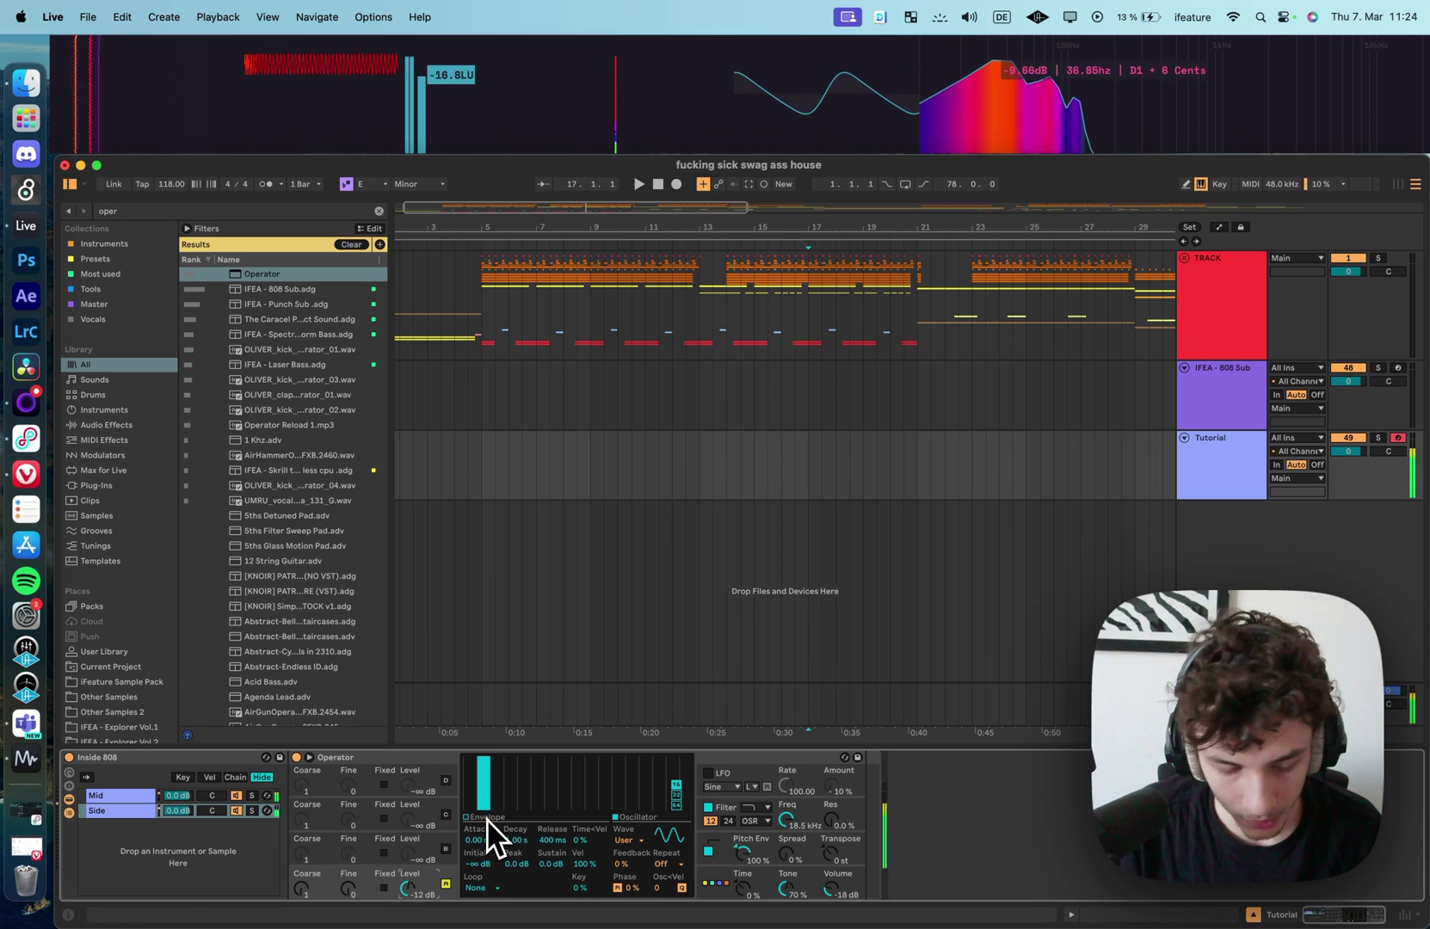
Step: Add a Utility with inverted right-channel phase to the Side chain, and briefly solo the Mid chain to compare
{"action": "left_click", "coordinate": [380, 210]}
{"action": "type", "text": "ut"}
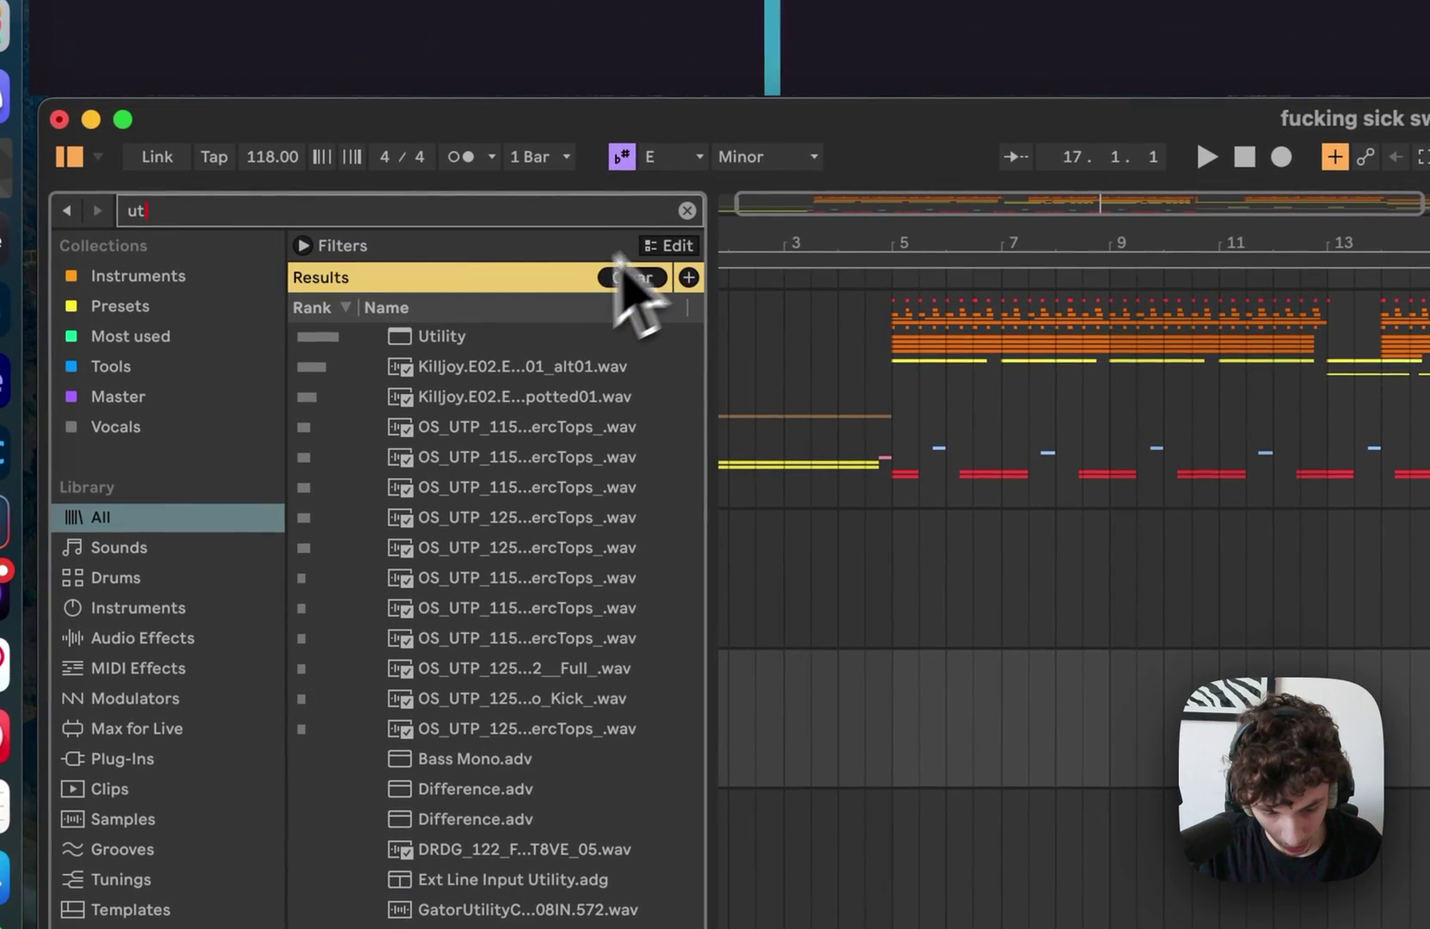
{"action": "double_click", "coordinate": [444, 337]}
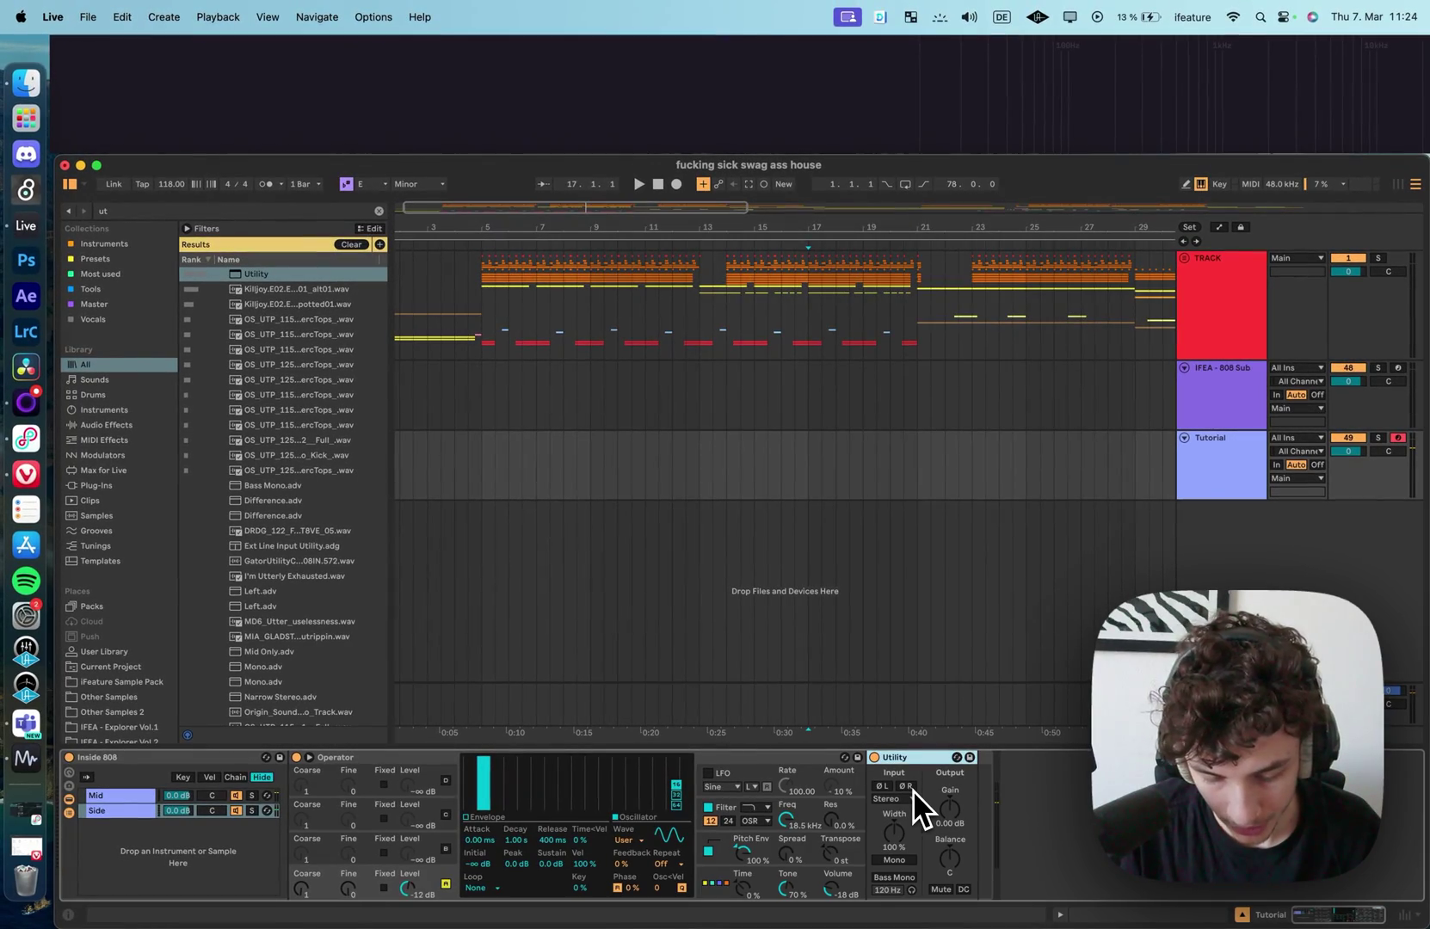
{"action": "left_click", "coordinate": [906, 787]}
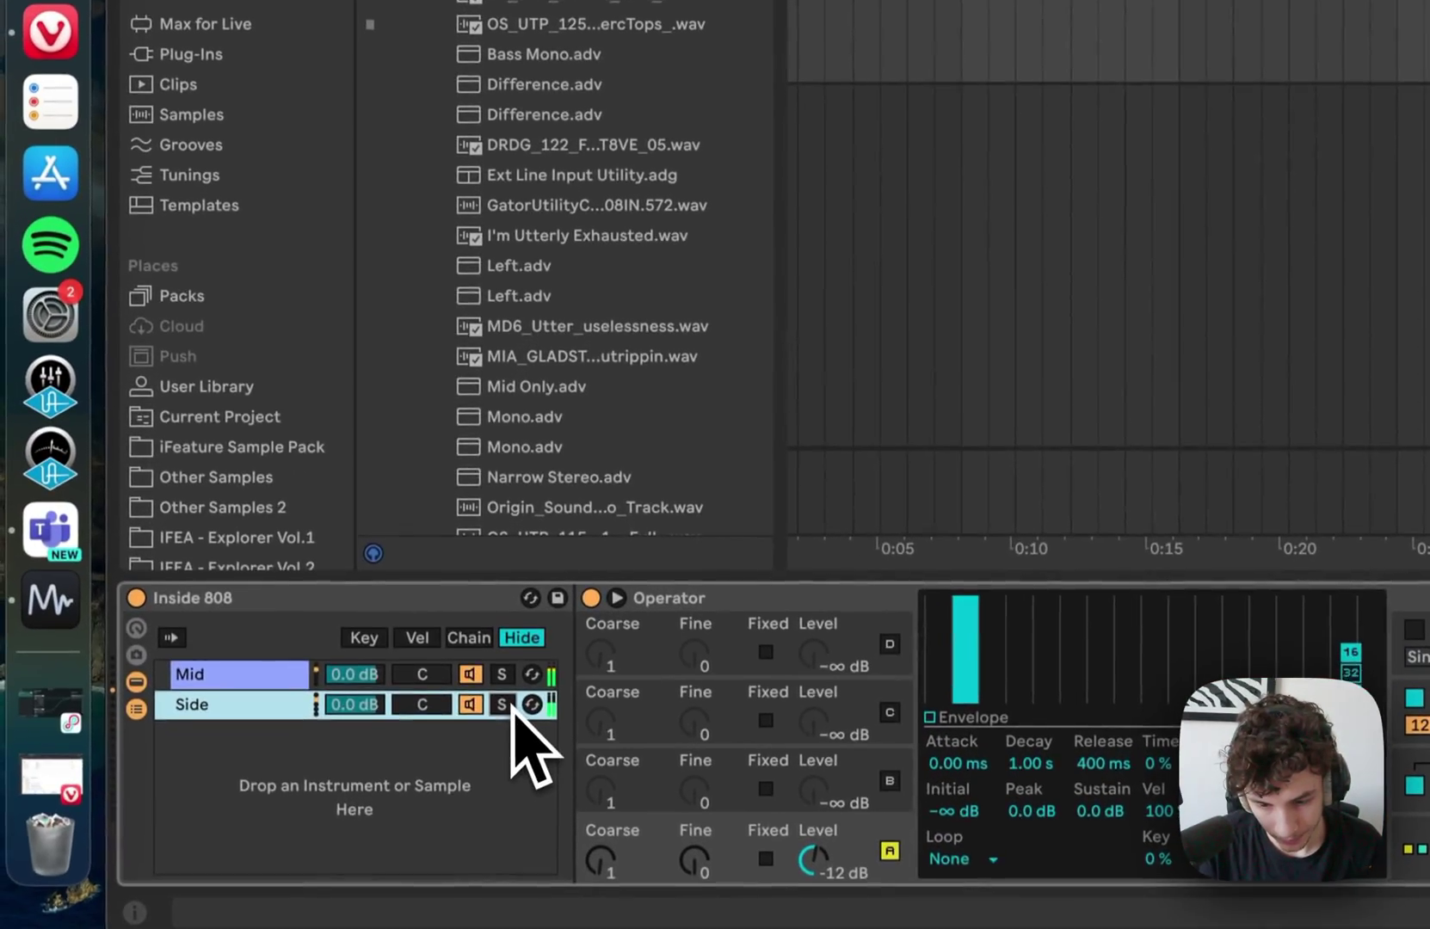
{"action": "left_click", "coordinate": [506, 679]}
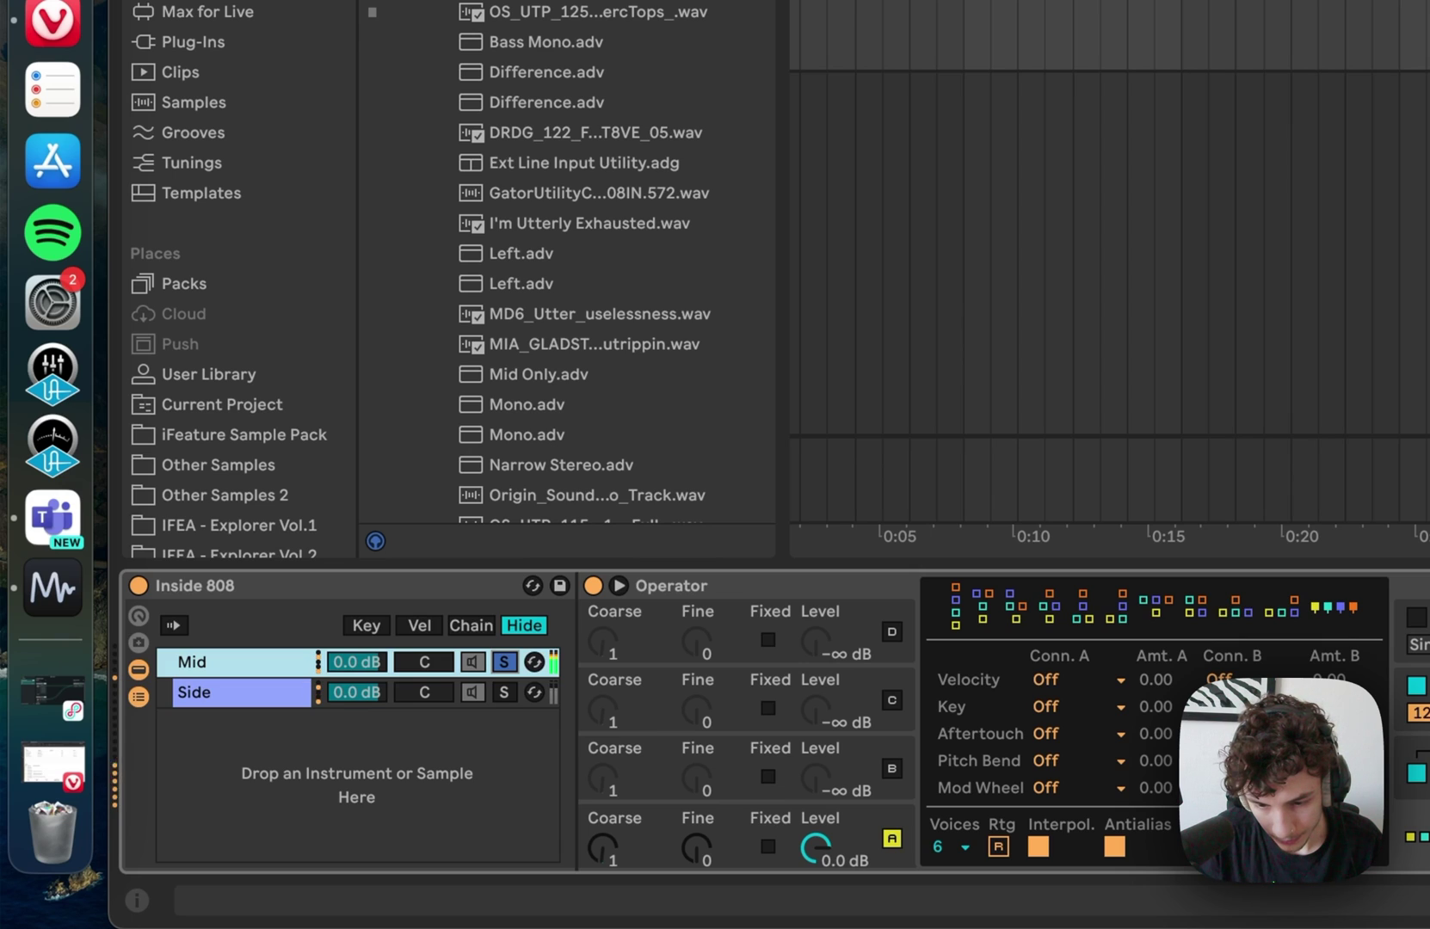
{"action": "left_click", "coordinate": [504, 661]}
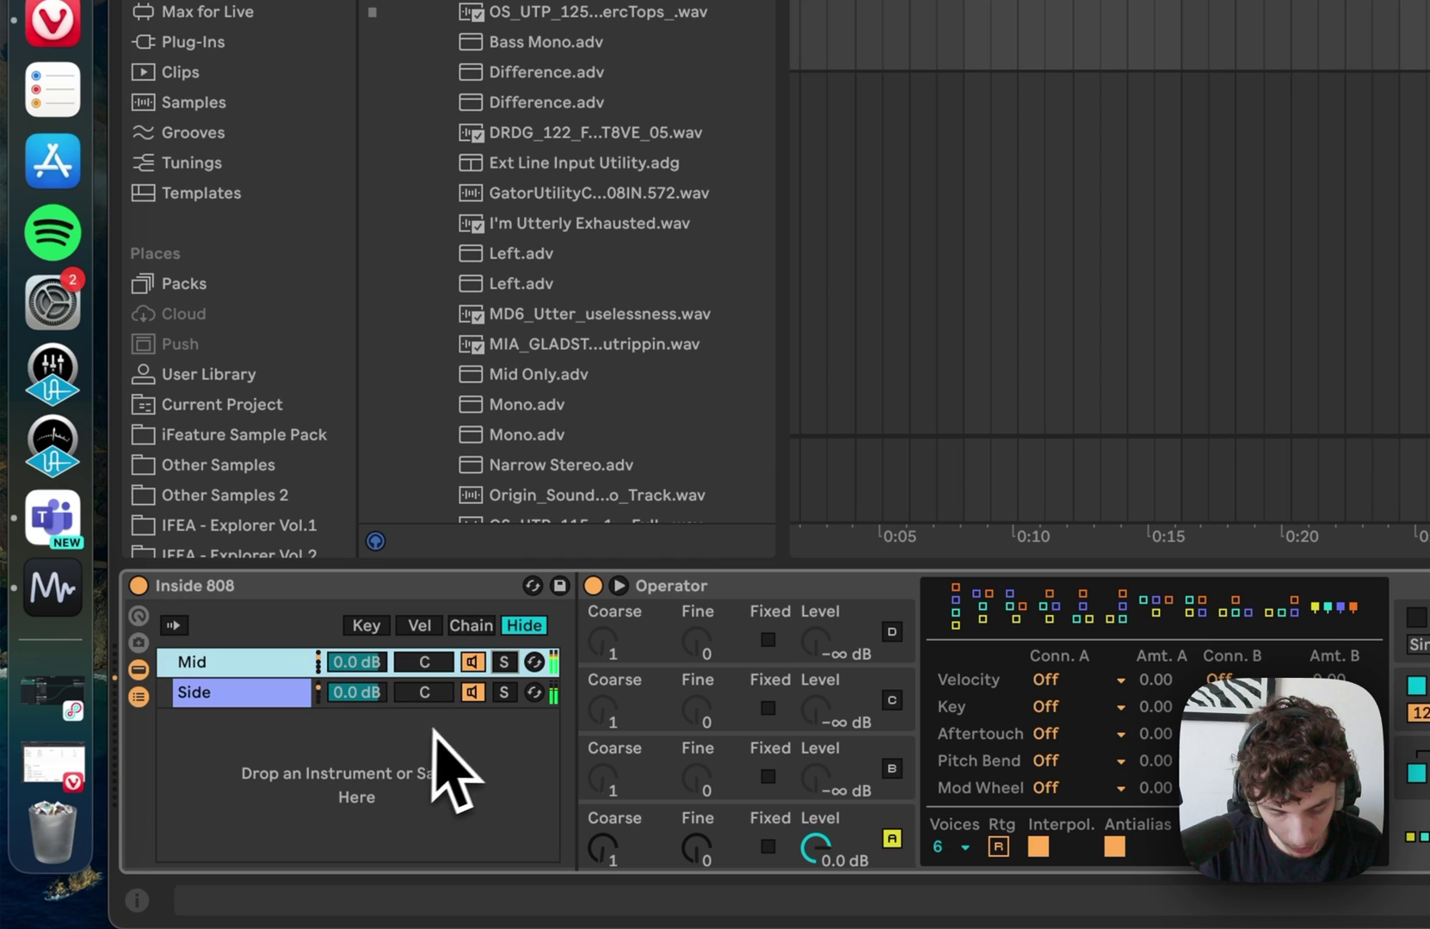
Step: Map the Side chain's volume to Macro 3 and rename the macro "Stereo"
{"action": "right_click", "coordinate": [372, 693]}
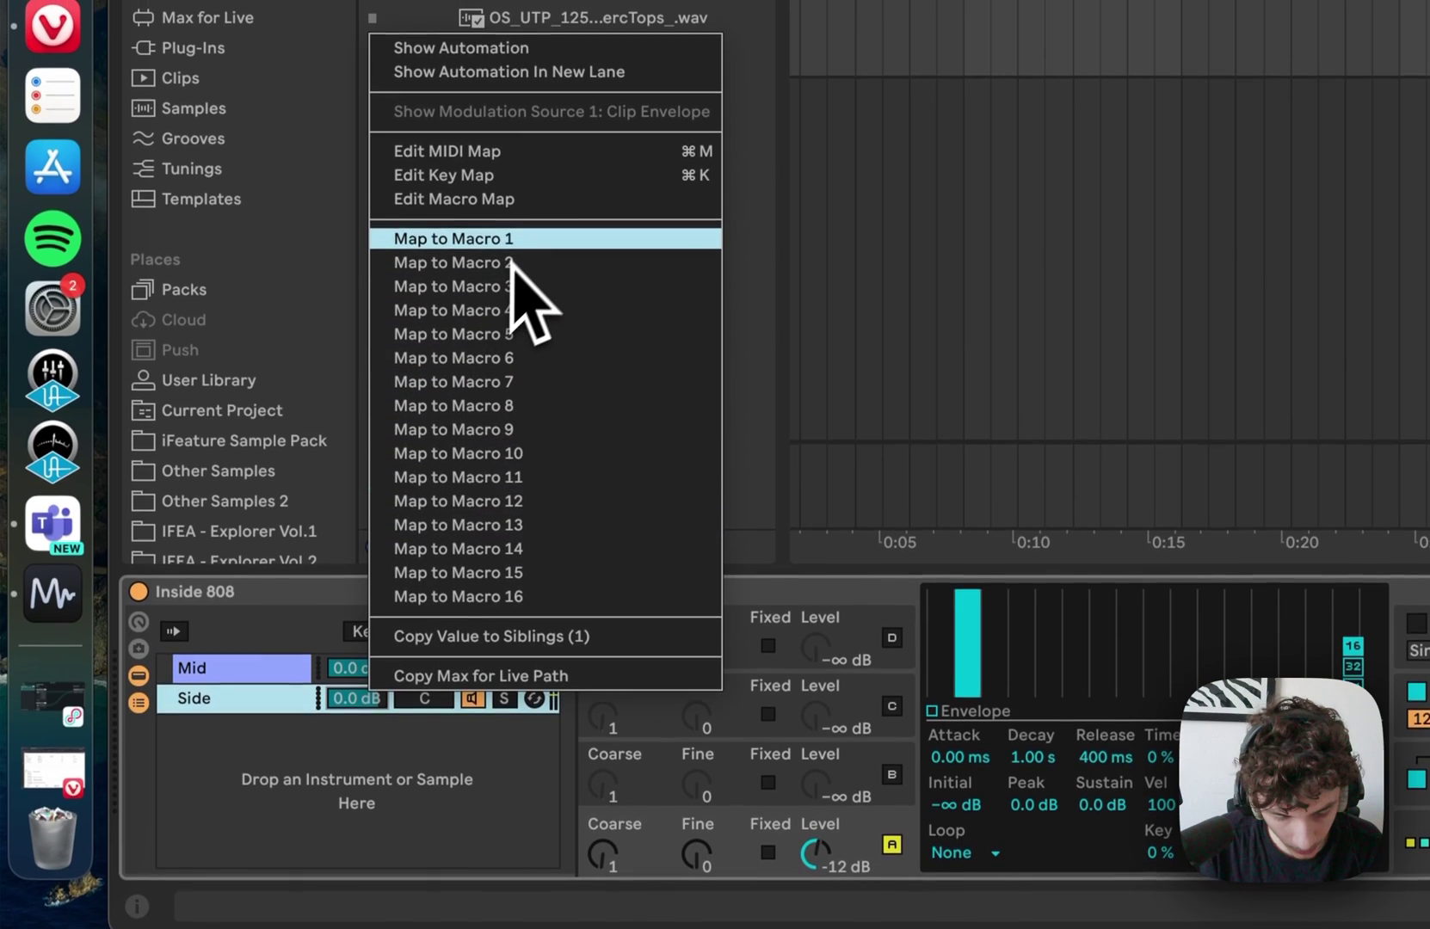
{"action": "left_click", "coordinate": [530, 290]}
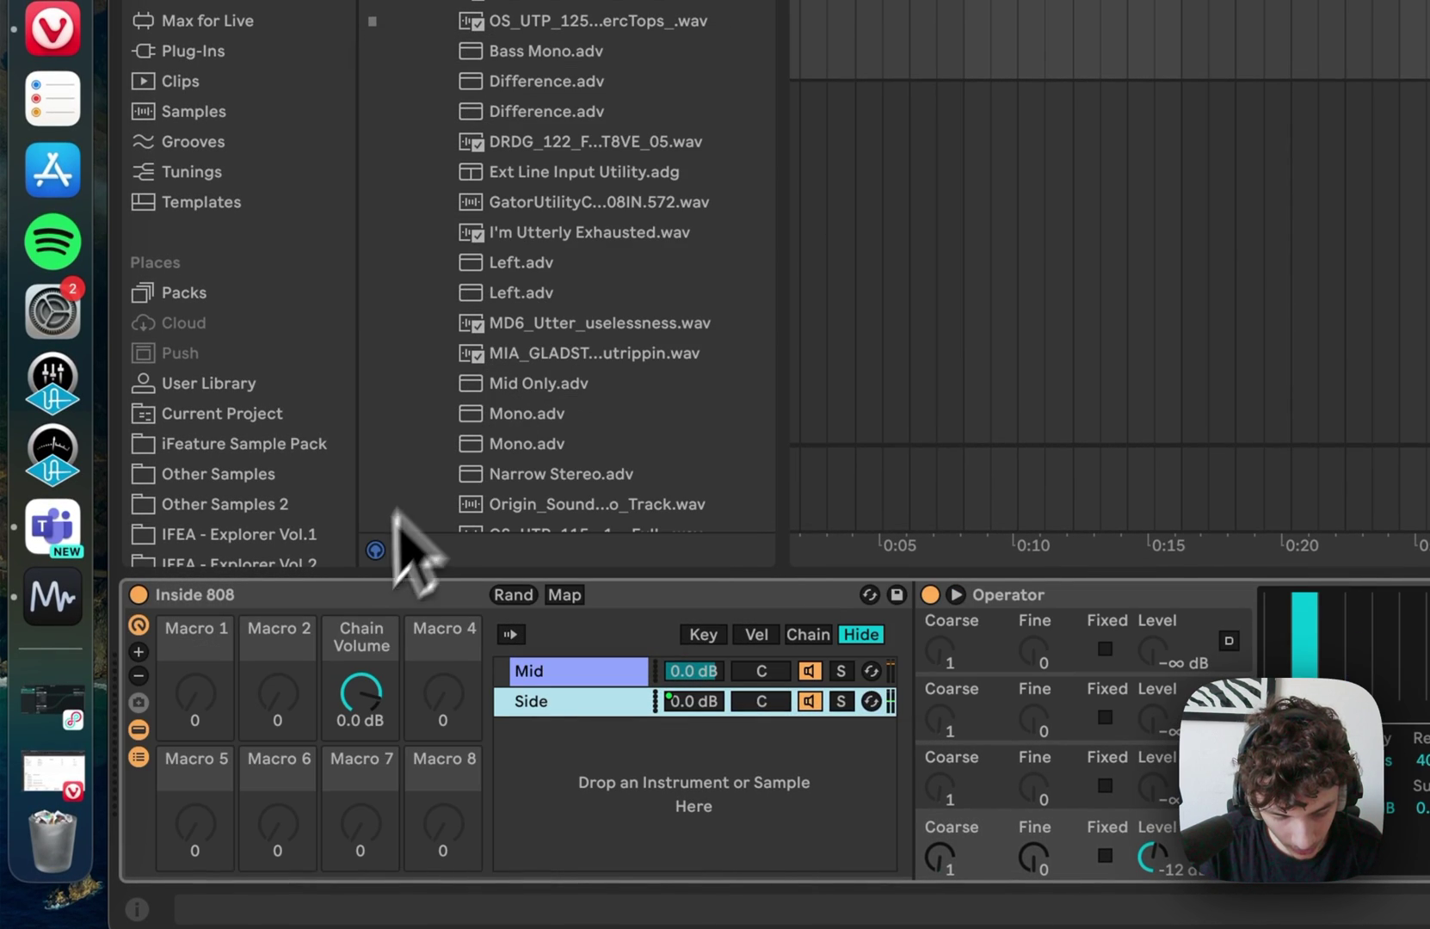
{"action": "left_click", "coordinate": [362, 695]}
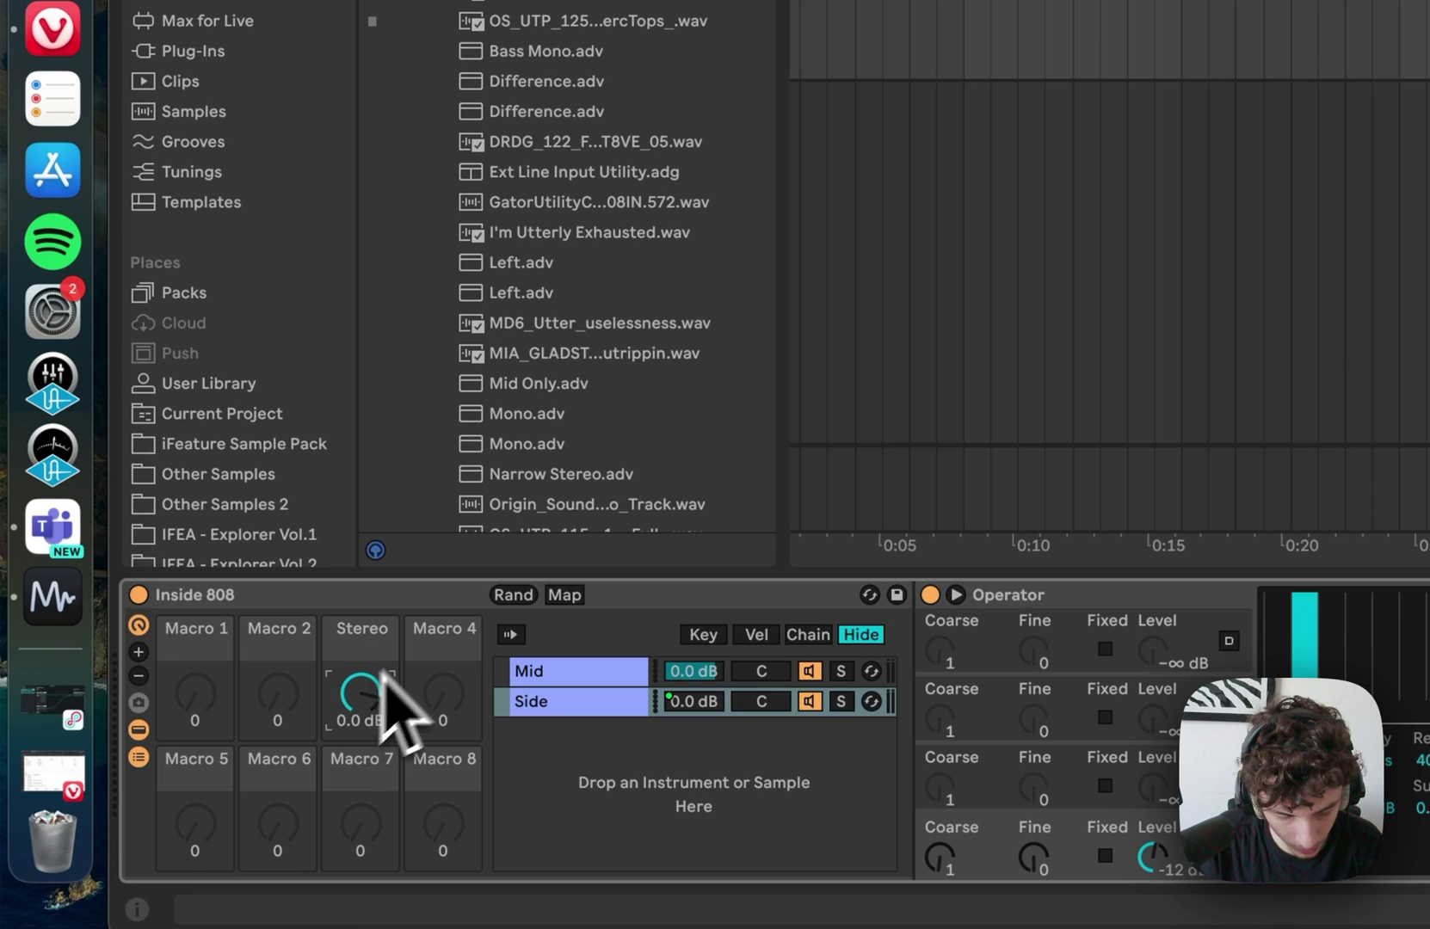
Step: Edit the Stereo macro's mapping, try the macro at lower chain volumes, and reset it to its default
{"action": "left_click", "coordinate": [565, 595]}
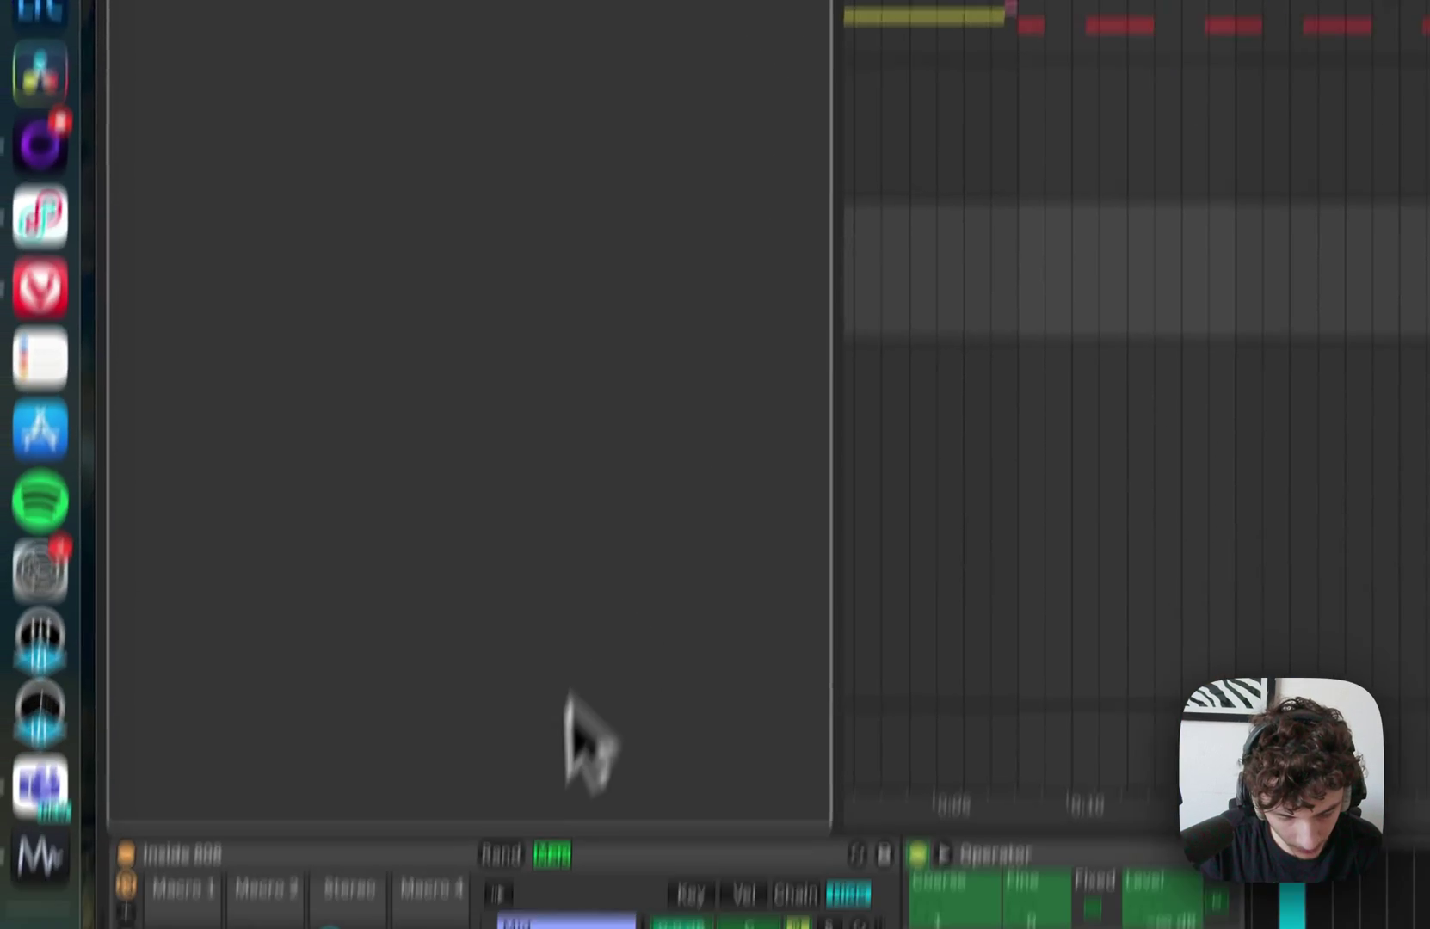
{"action": "left_click", "coordinate": [570, 661]}
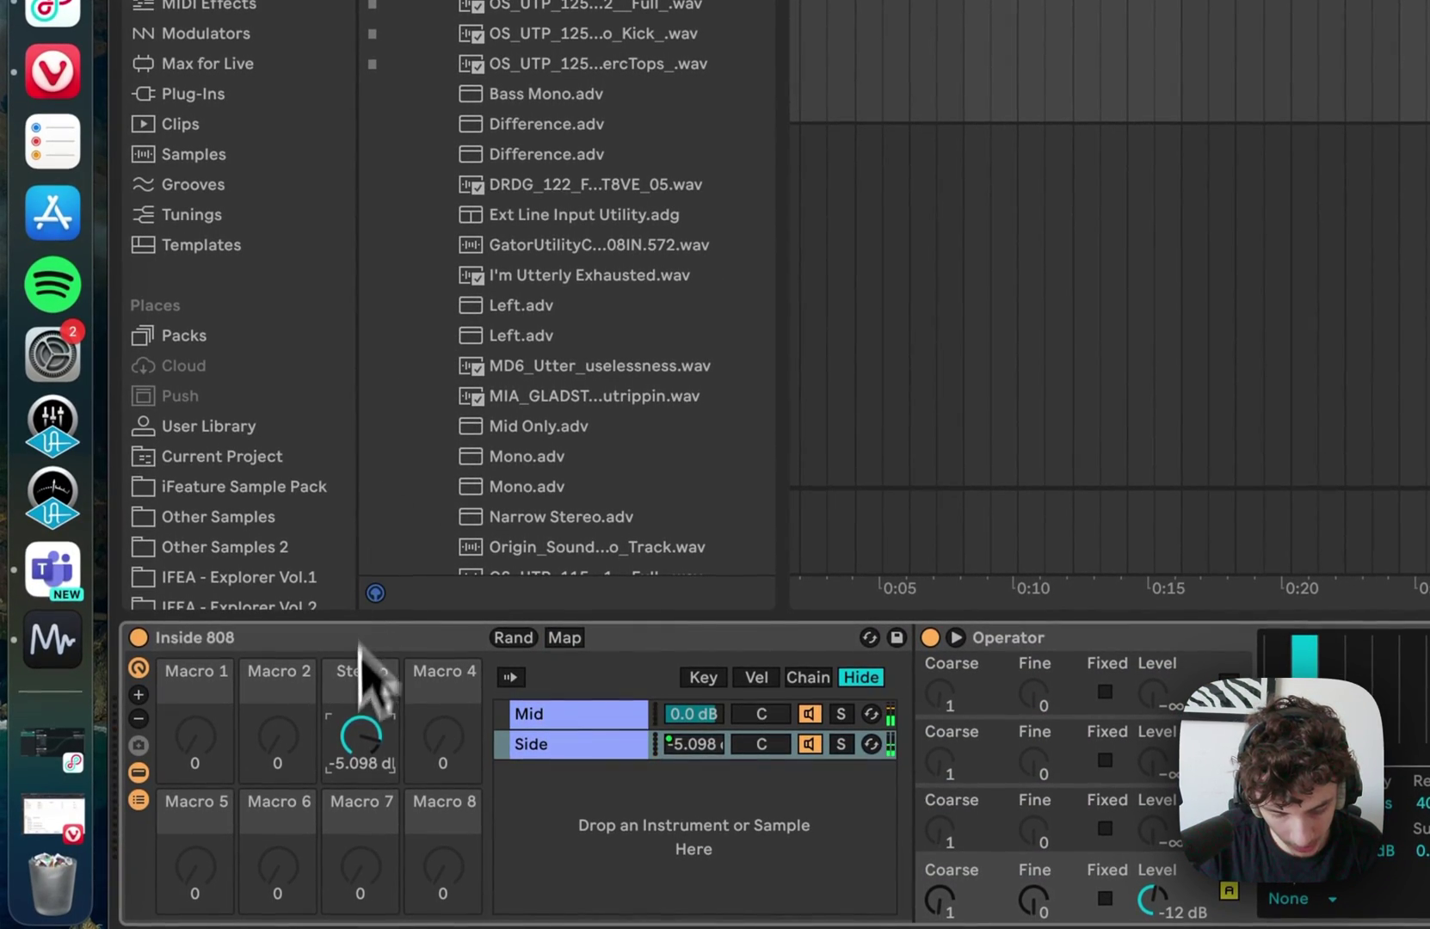
{"action": "key", "text": "Delete"}
{"action": "left_click_drag", "start_coordinate": [370, 678], "coordinate": [353, 744]}
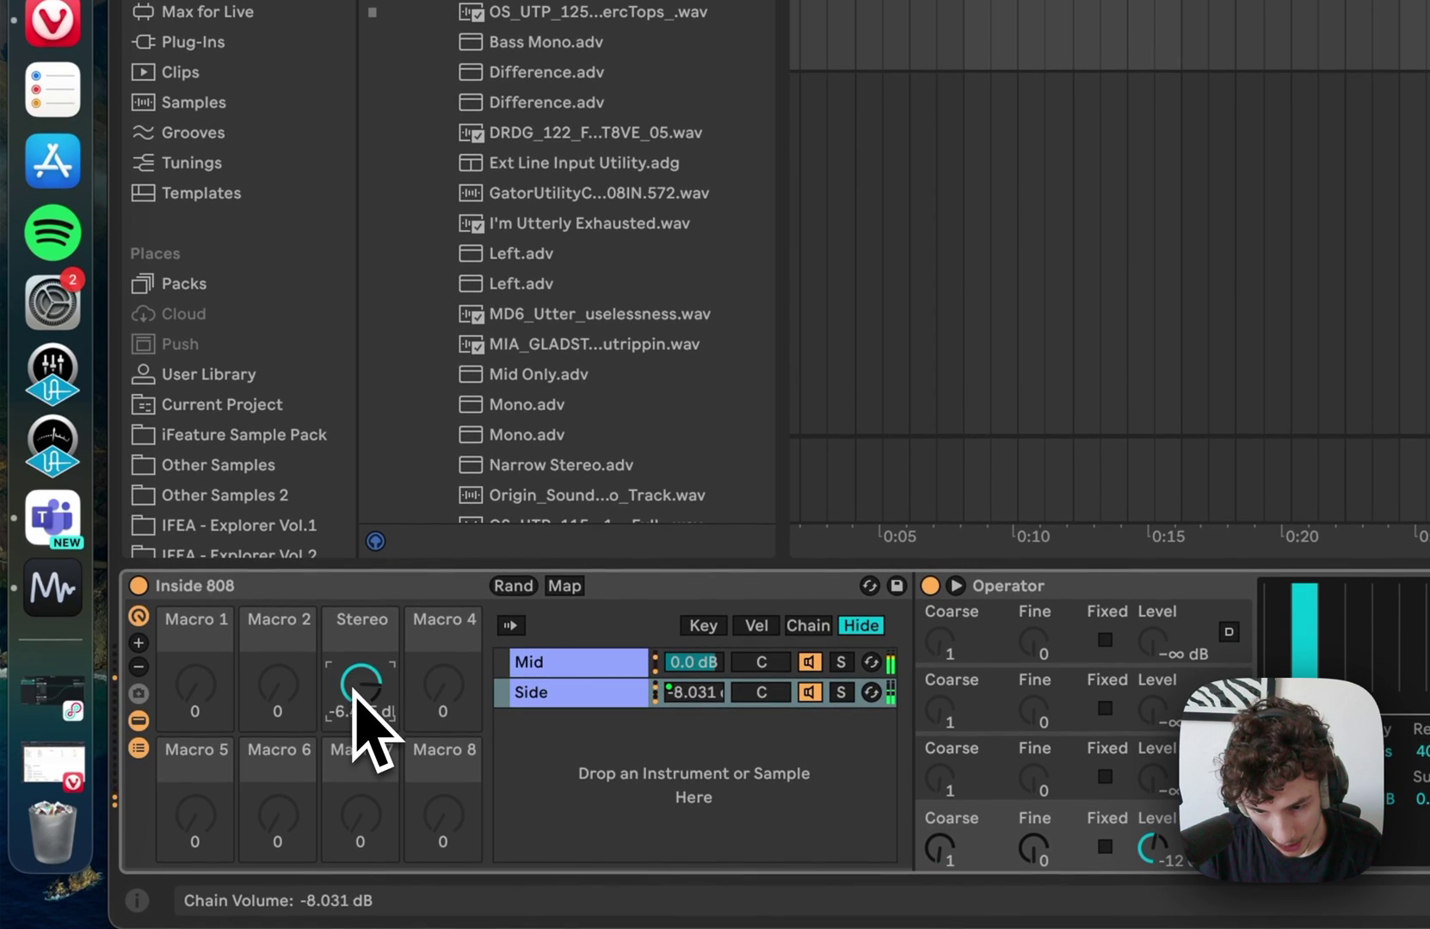
{"action": "key", "text": "Delete"}
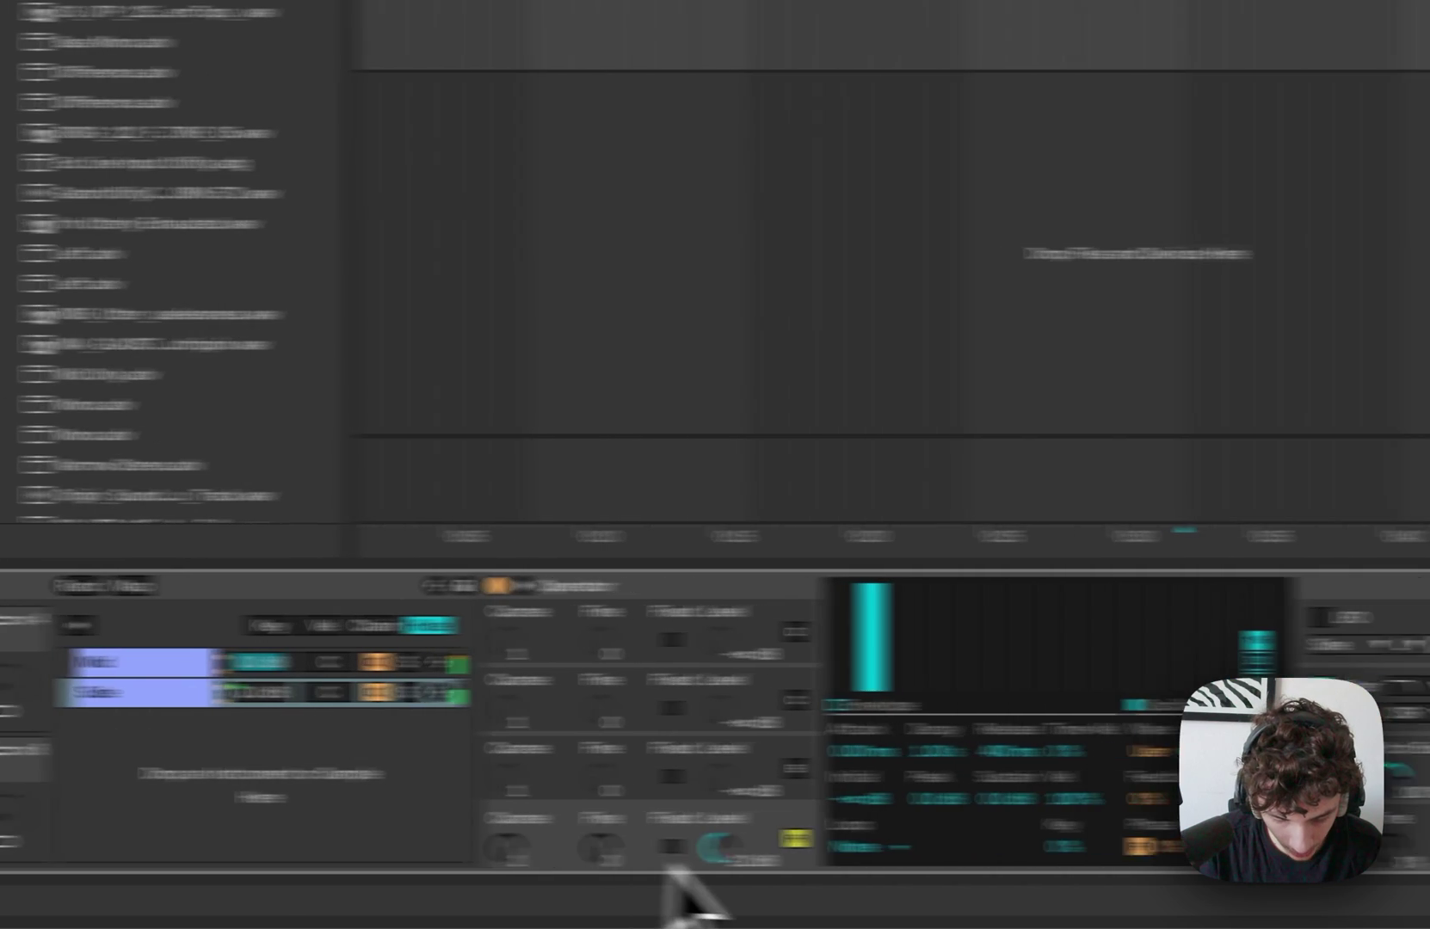
Step: Map the global Time control of the Side and Mid chains' Operators to Macro 1, and set Time to about -25 %
{"action": "right_click", "coordinate": [920, 779]}
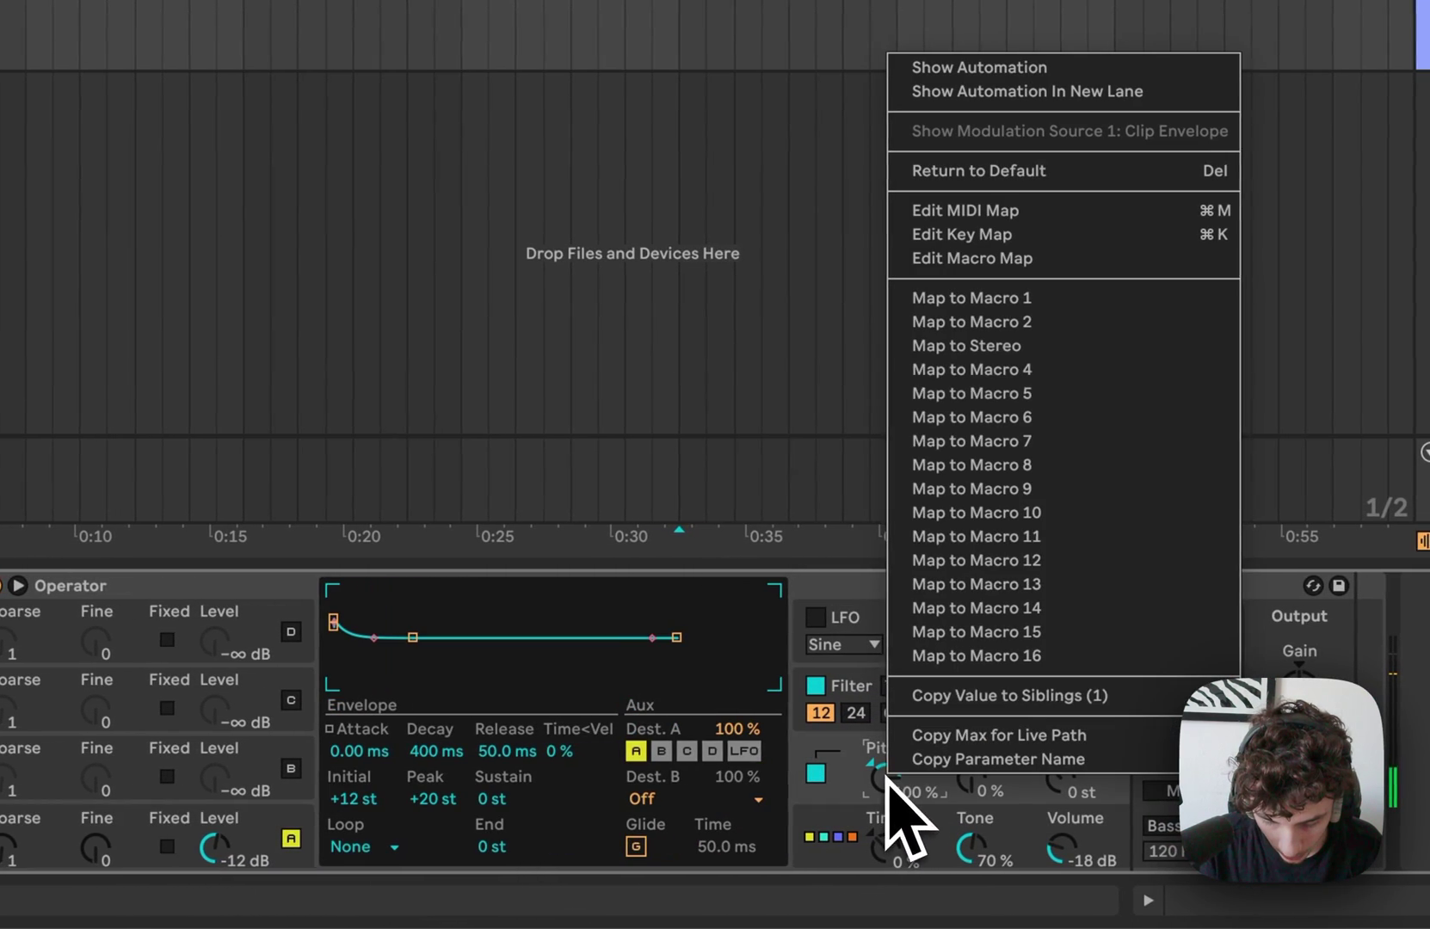
{"action": "left_click", "coordinate": [859, 751]}
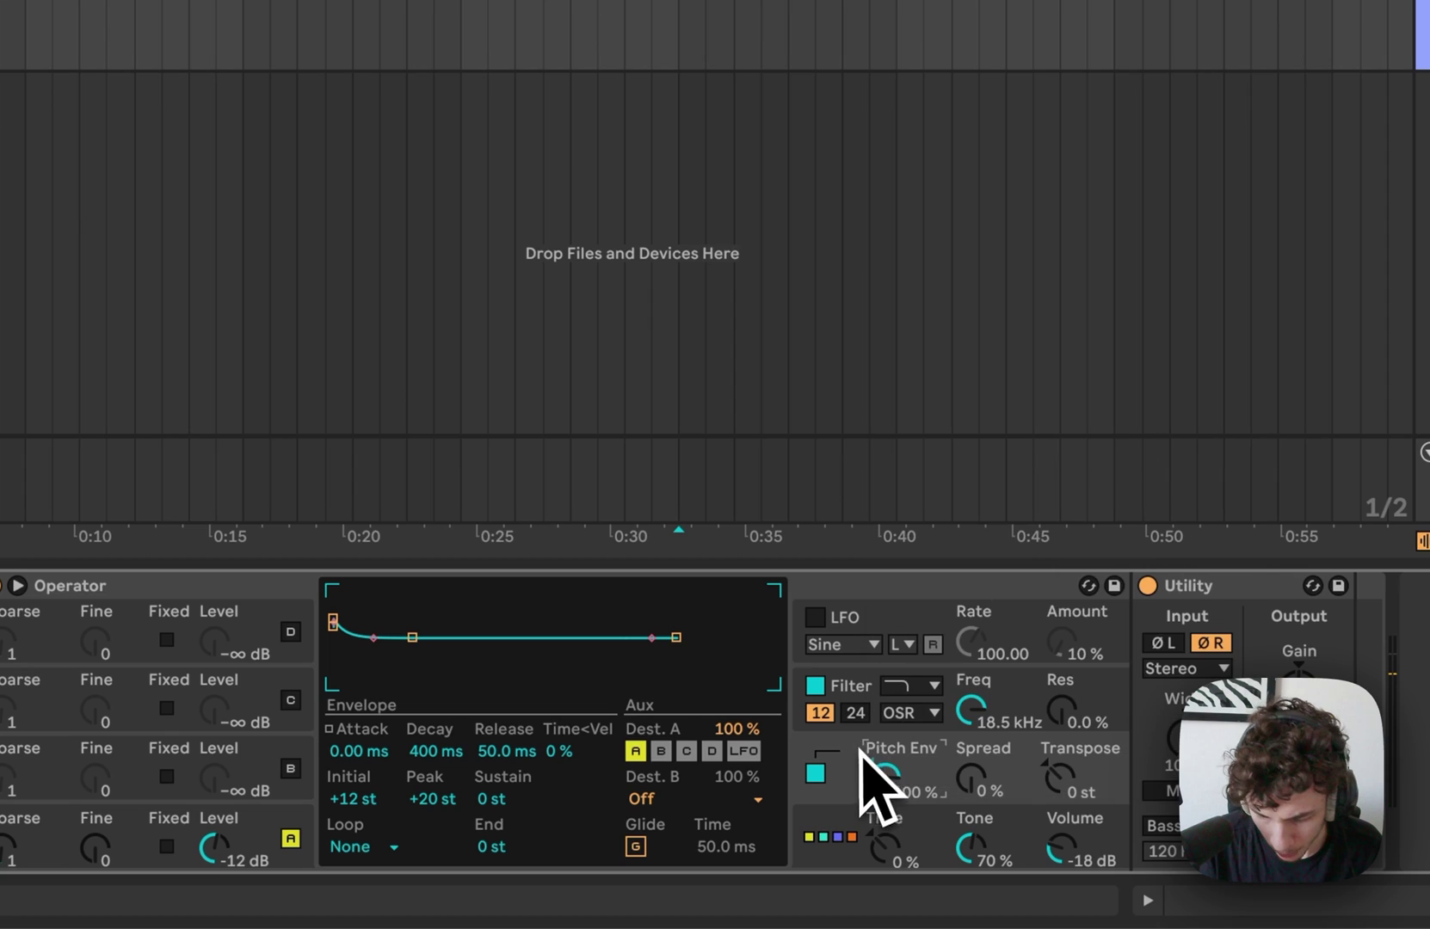
{"action": "left_click", "coordinate": [884, 846]}
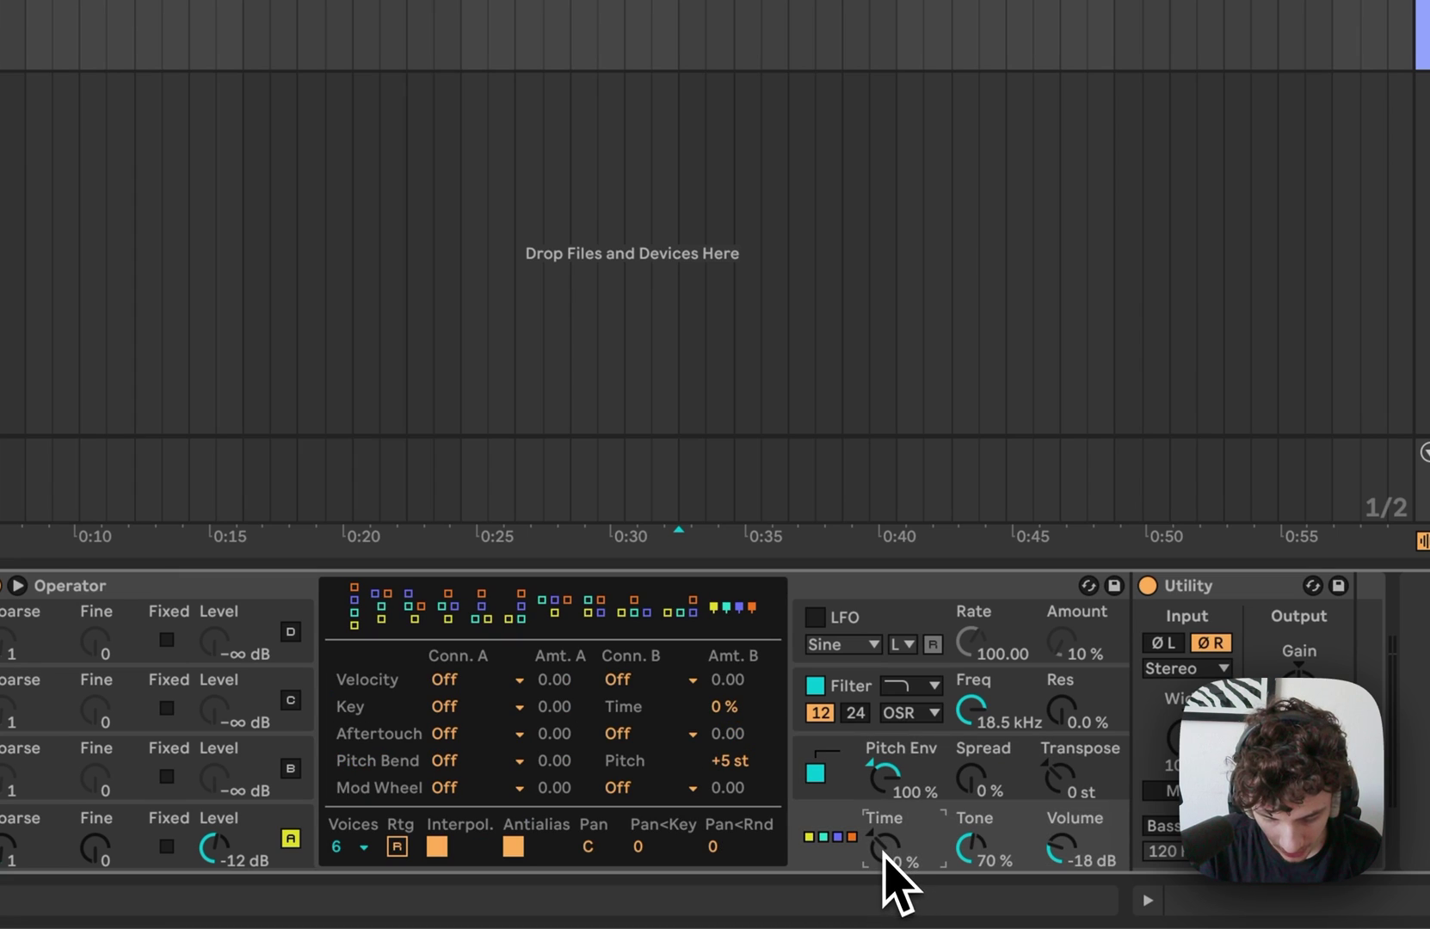
{"action": "right_click", "coordinate": [884, 849]}
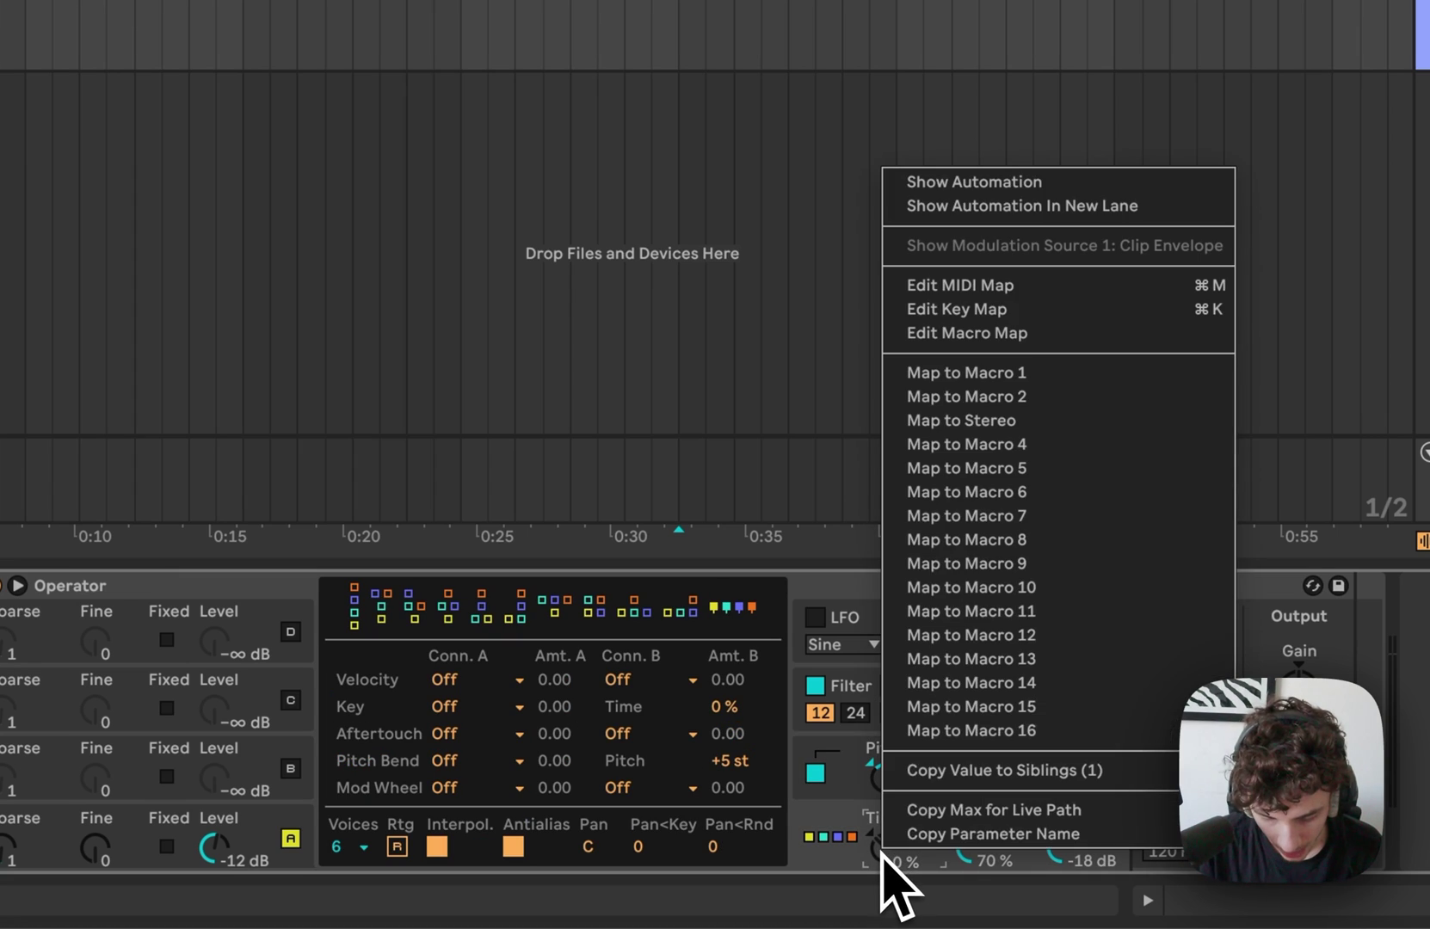
{"action": "left_click", "coordinate": [1045, 372]}
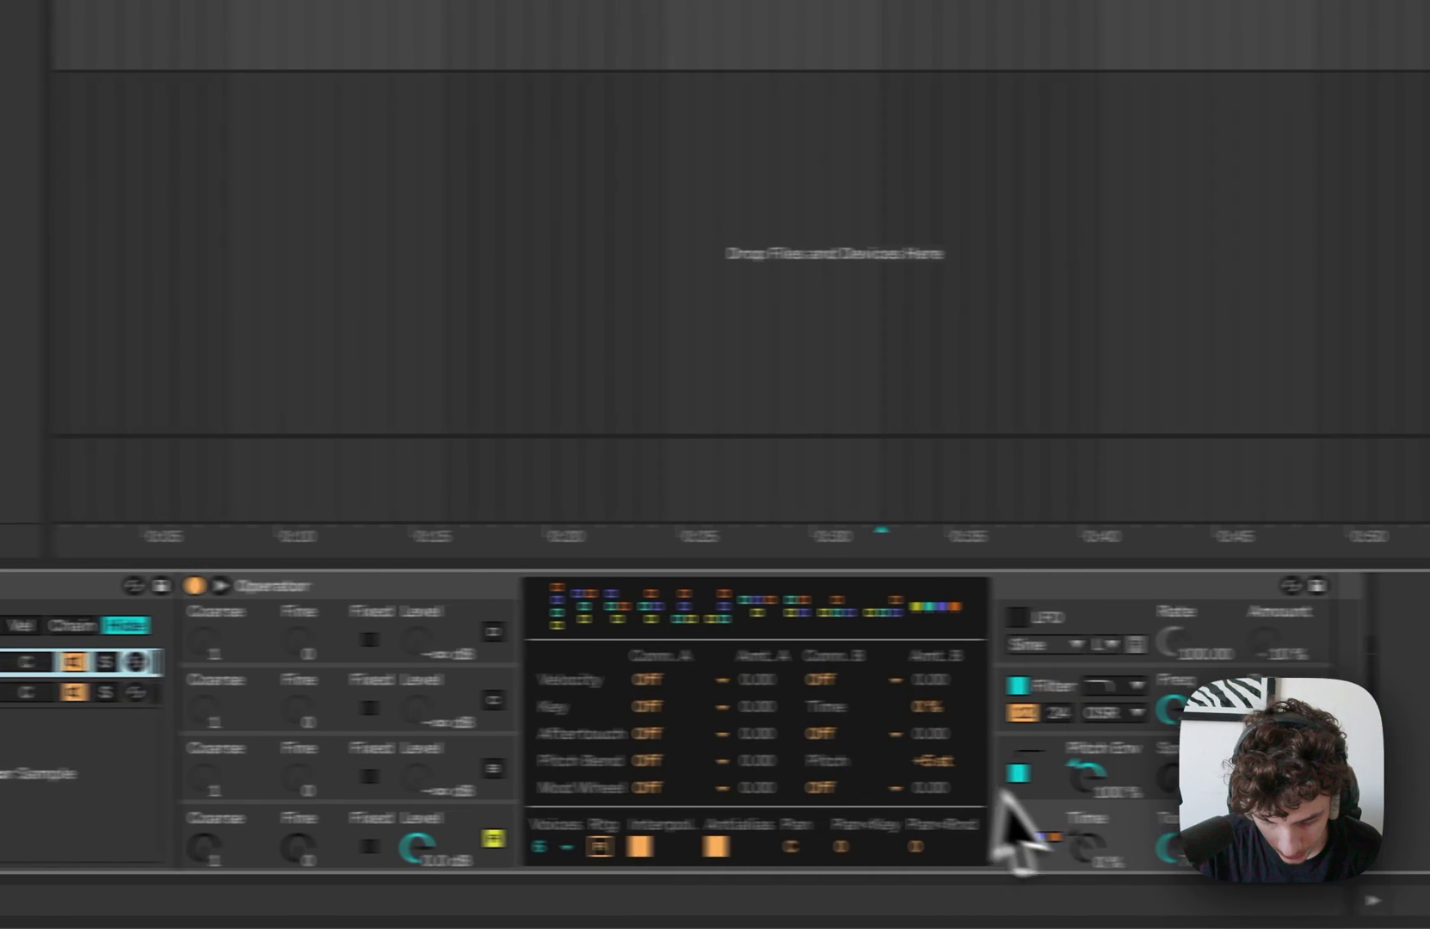
{"action": "right_click", "coordinate": [968, 846]}
{"action": "left_click", "coordinate": [1080, 465]}
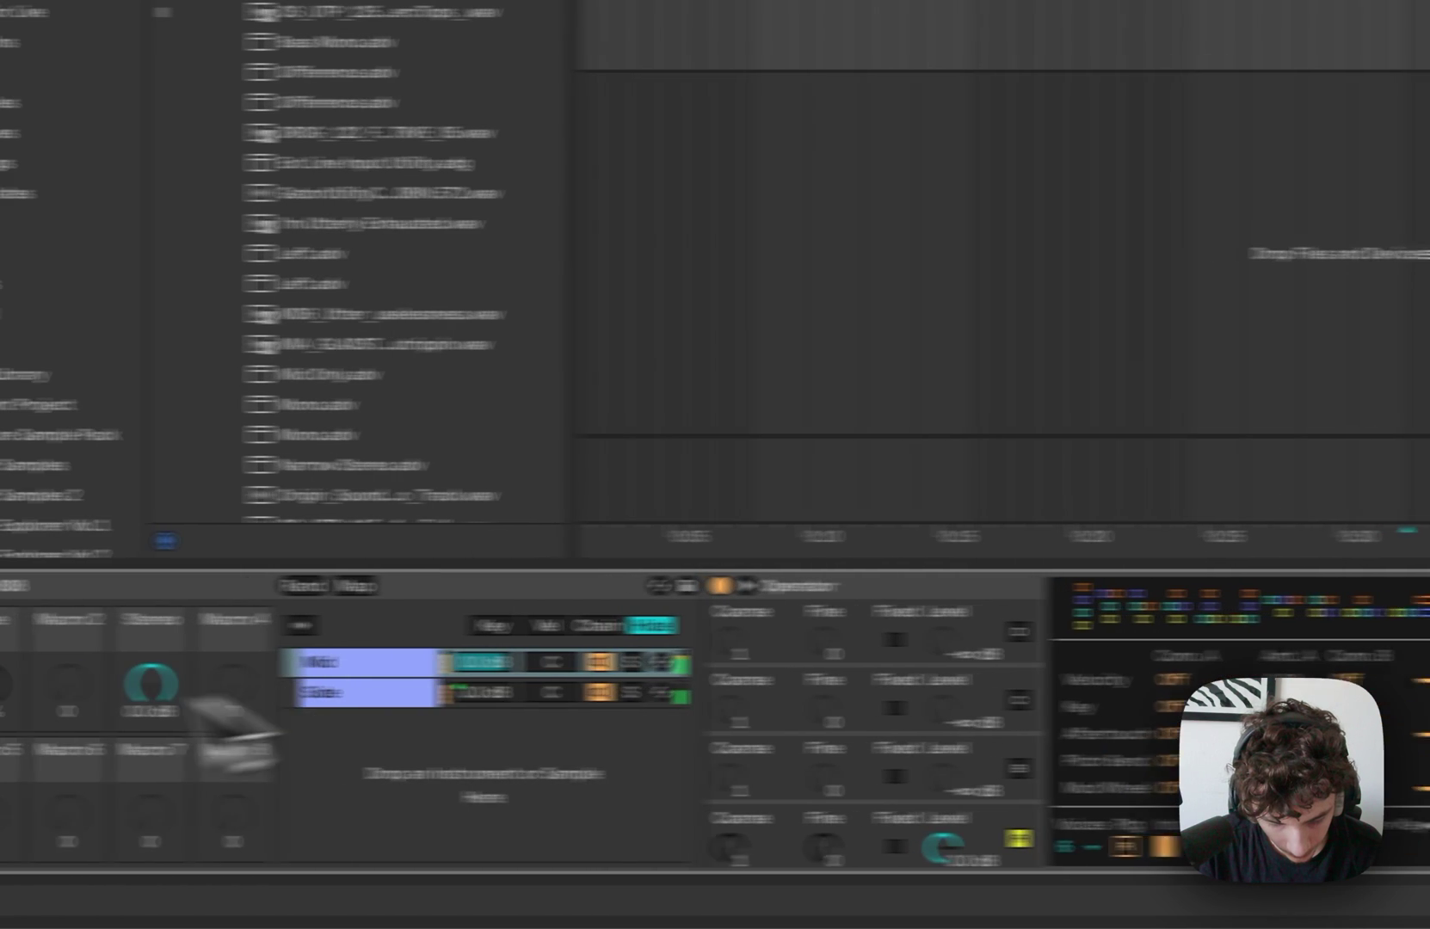
{"action": "left_click_drag", "start_coordinate": [170, 696], "coordinate": [203, 685]}
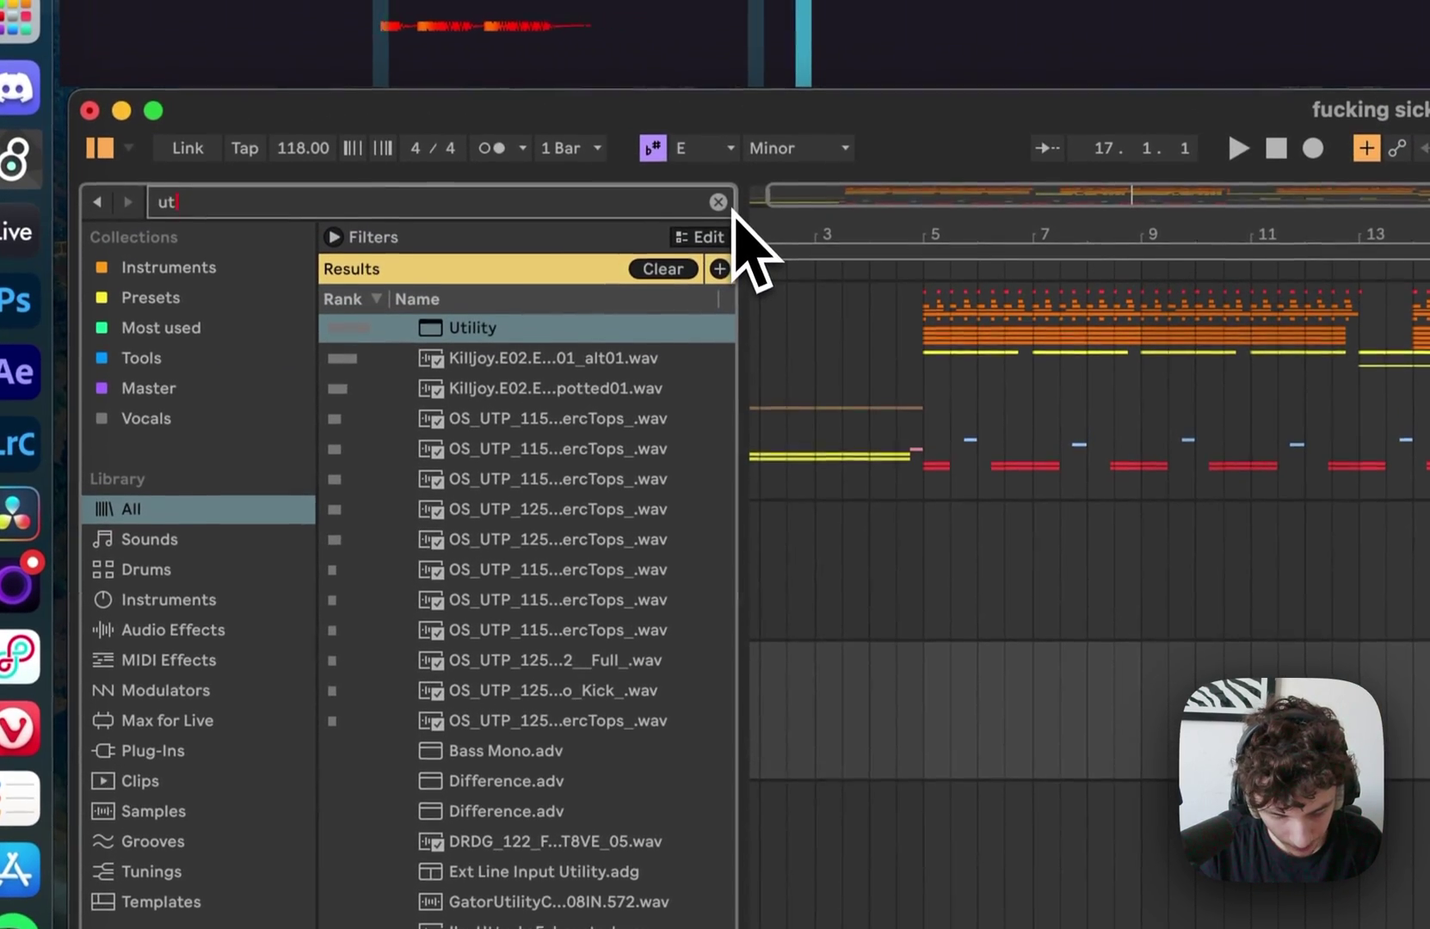
Step: Find Saturator in the browser and add it after the Inside 808 rack
{"action": "left_click", "coordinate": [720, 210]}
{"action": "type", "text": "satura"}
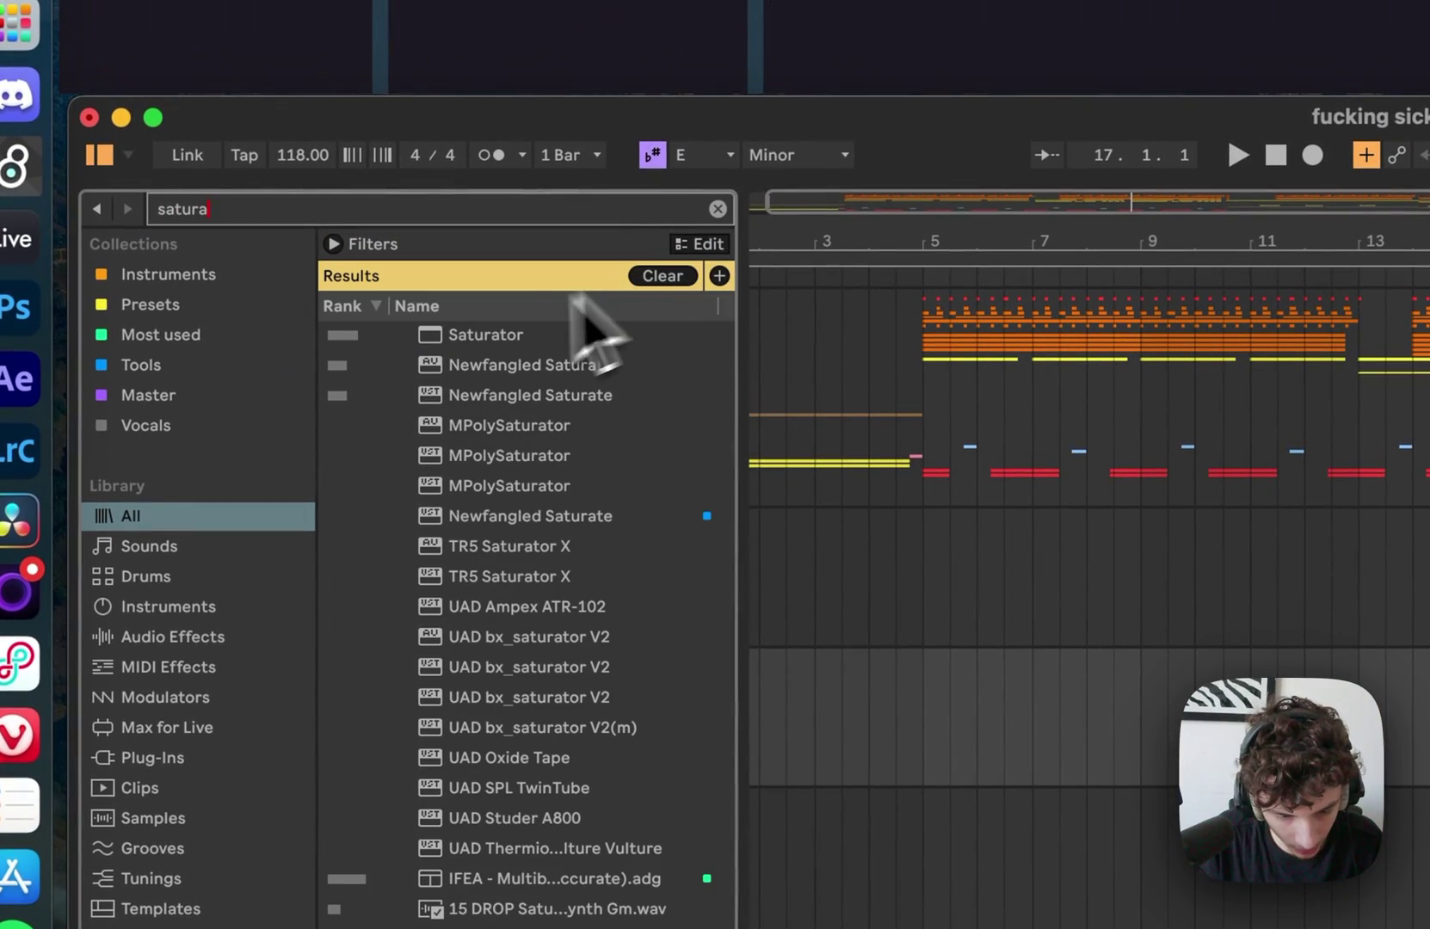
{"action": "left_click", "coordinate": [478, 335]}
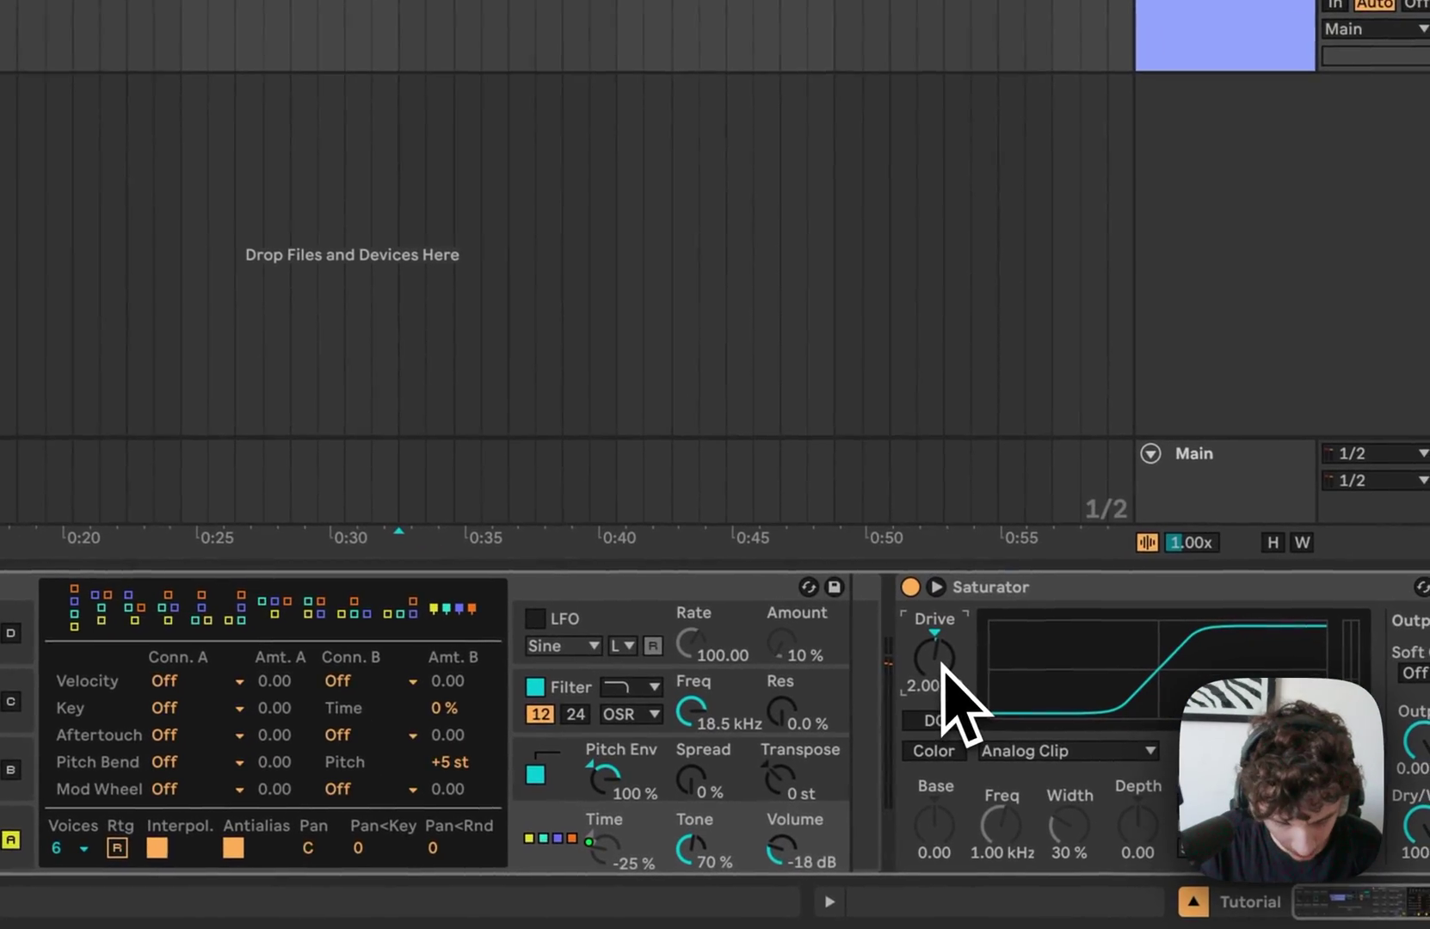
Step: Group the Inside 808 rack and Saturator into an outer Instrument Rack and name it "808 Rack"
{"action": "left_click", "coordinate": [994, 654]}
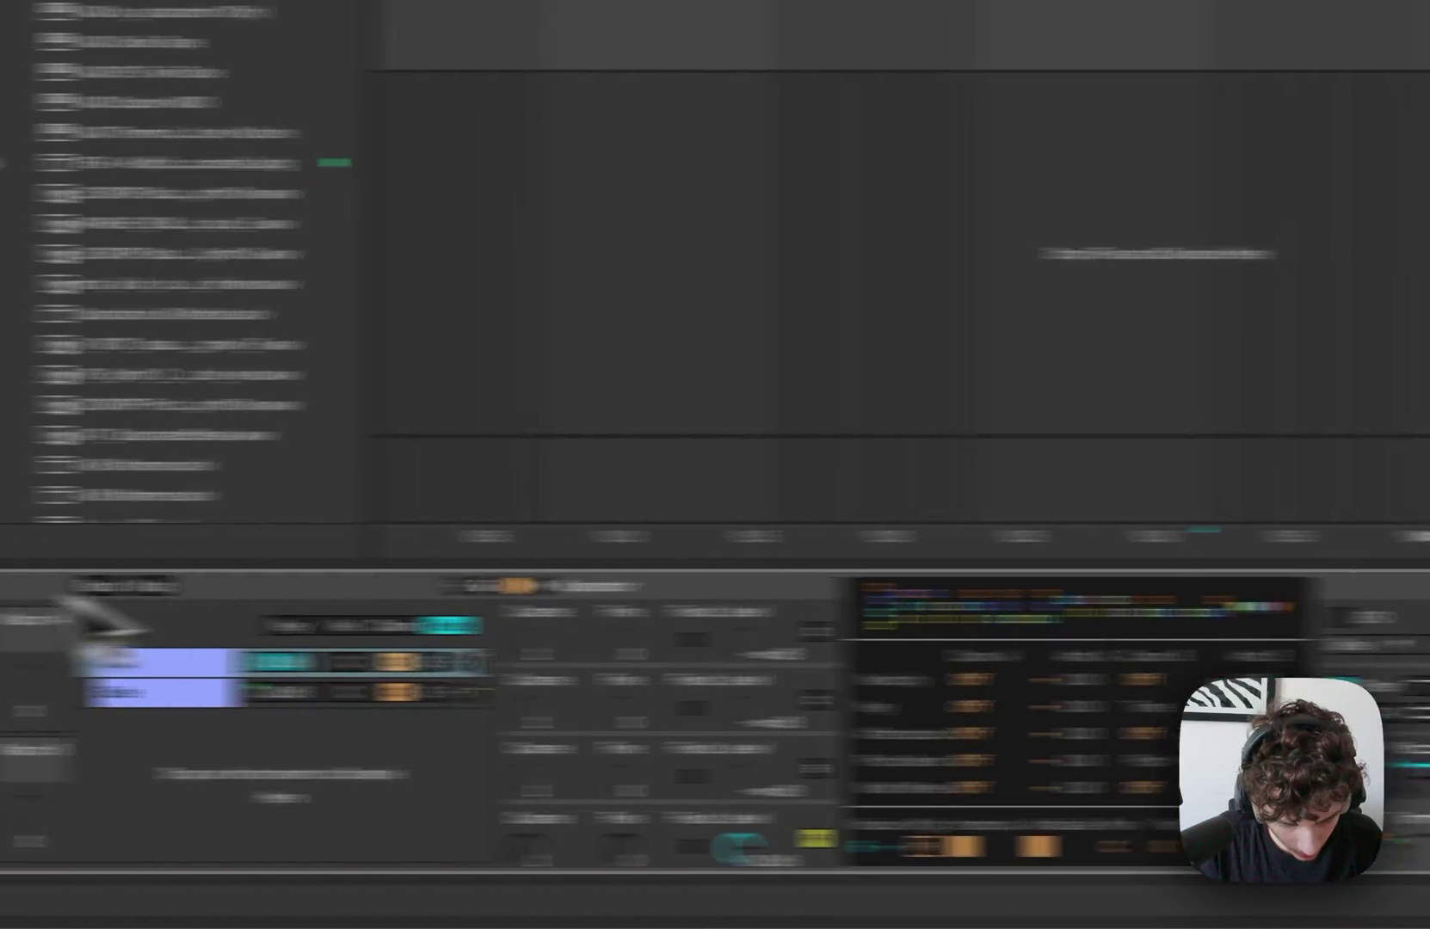
{"action": "key", "text": "super+g"}
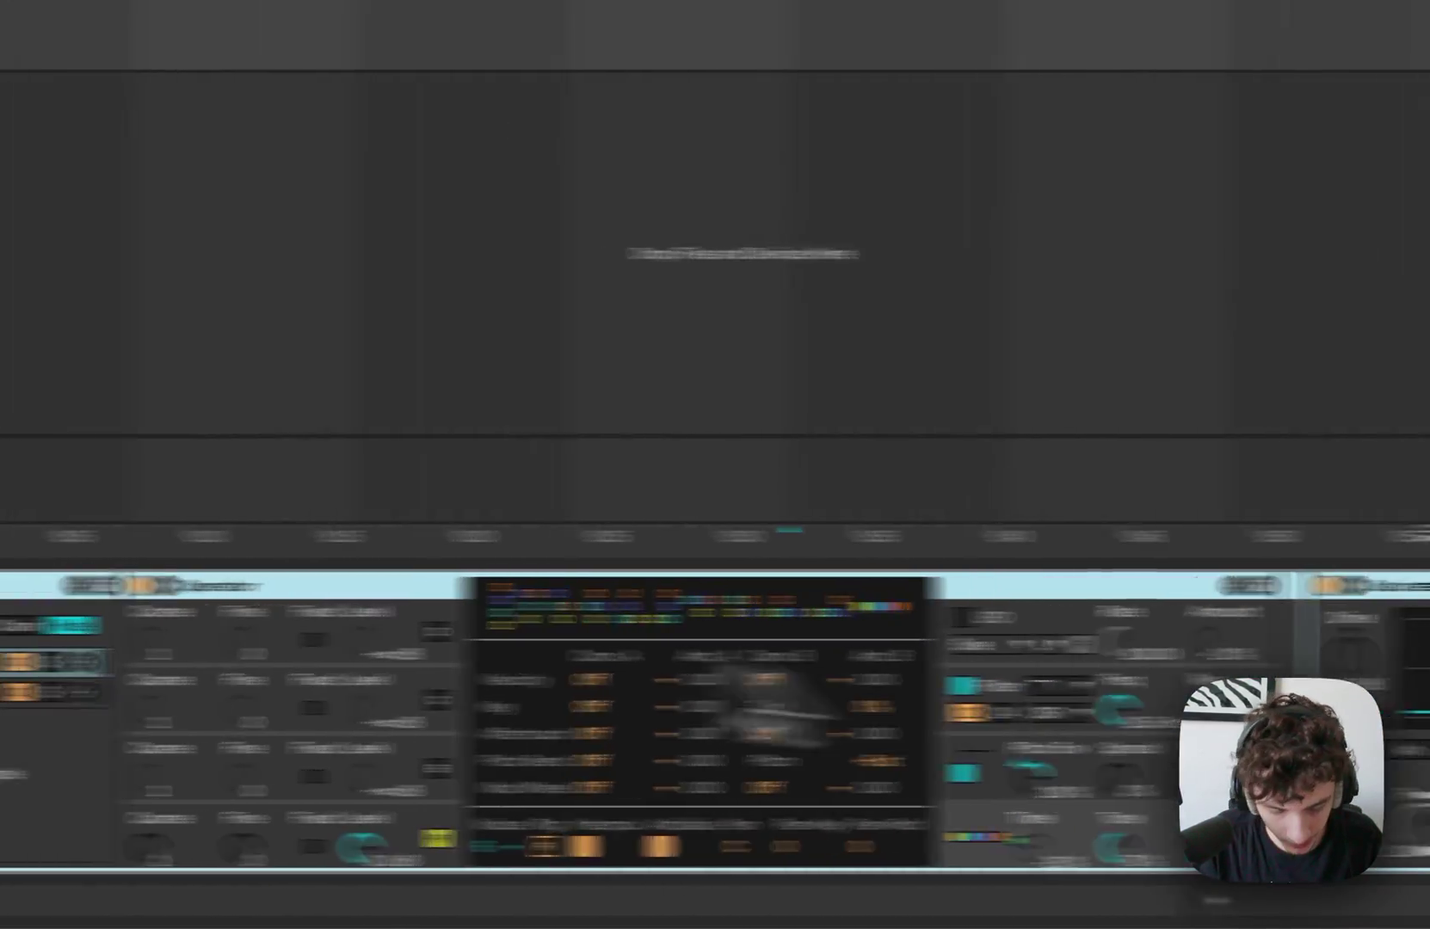
{"action": "left_click", "coordinate": [124, 670]}
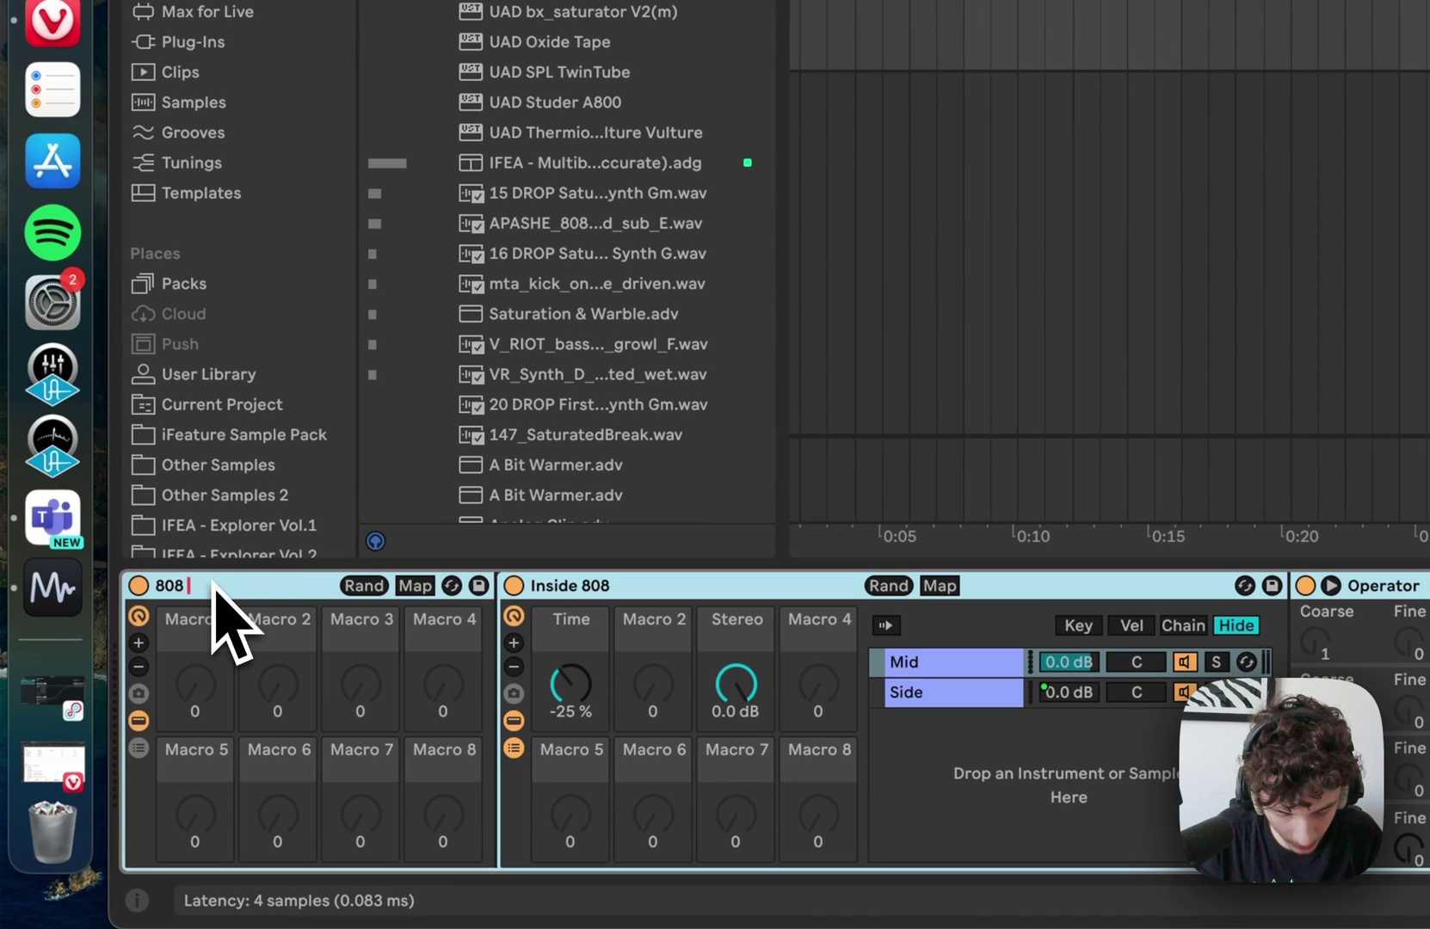
Step: Collapse the Inside 808 rack and map Saturator's Drive to Macro 2 of the 808 Rack
{"action": "double_click", "coordinate": [586, 587]}
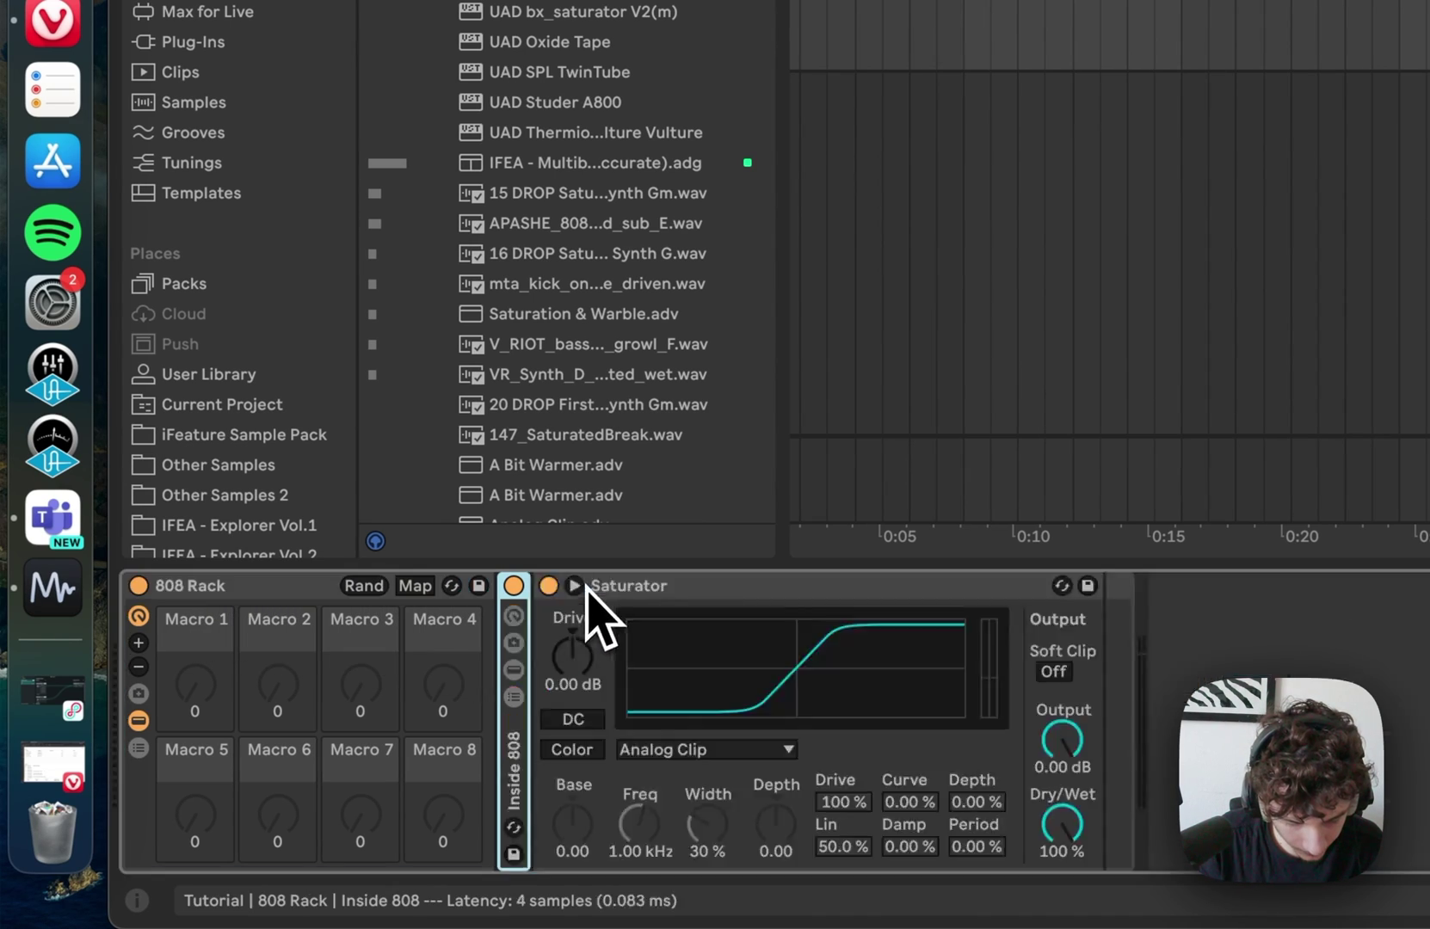
{"action": "right_click", "coordinate": [575, 661]}
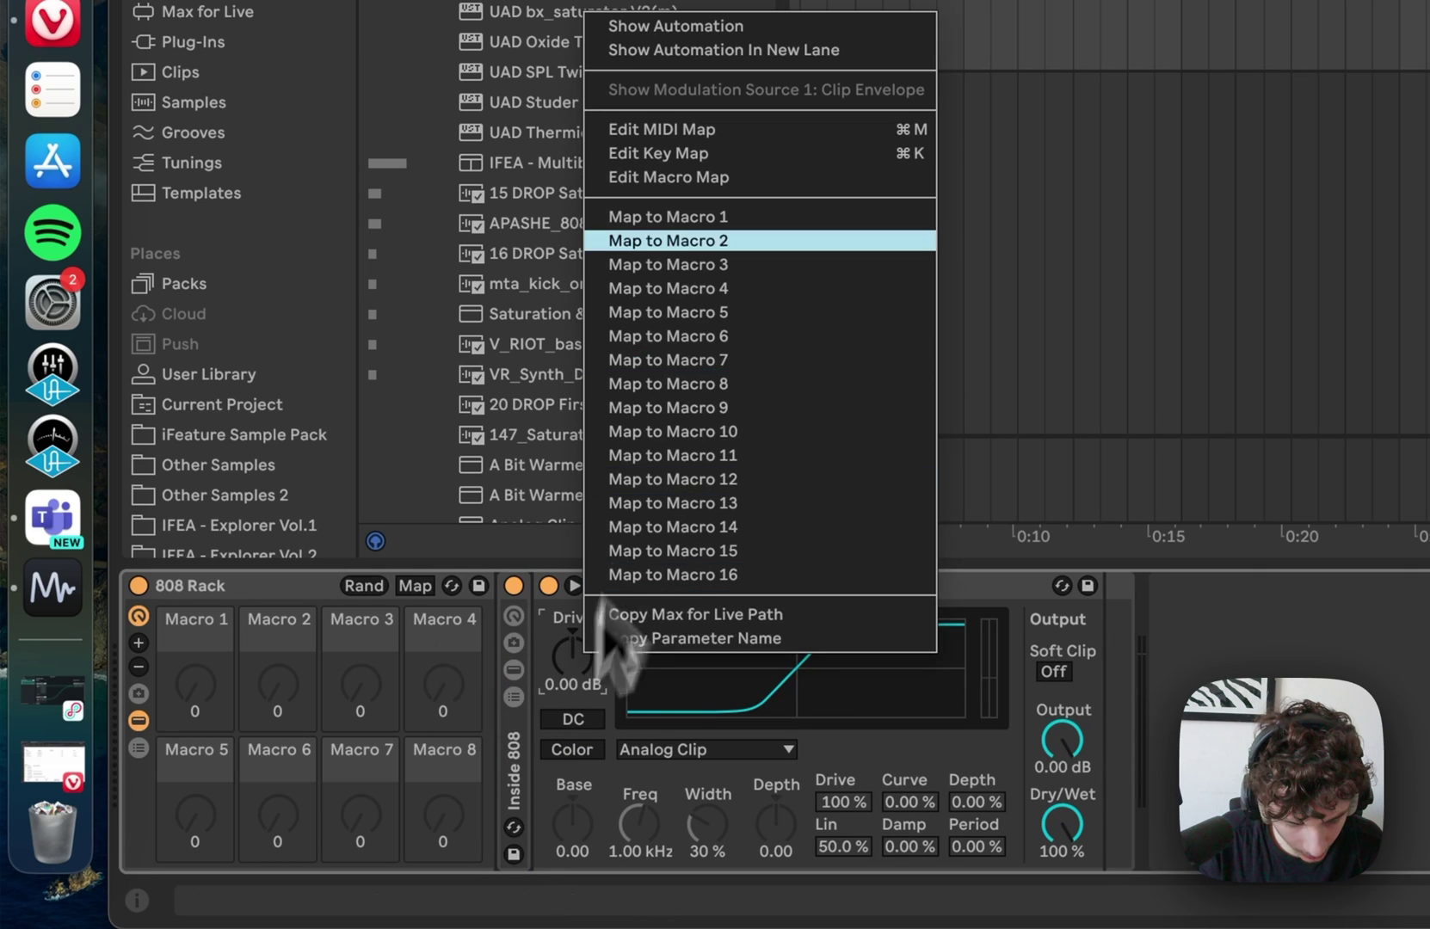
{"action": "left_click", "coordinate": [779, 238]}
Step: Map the Inside 808 rack's Time macro to Macro 1 and its Stereo macro to Macro 3 of the 808 Rack
{"action": "double_click", "coordinate": [513, 771]}
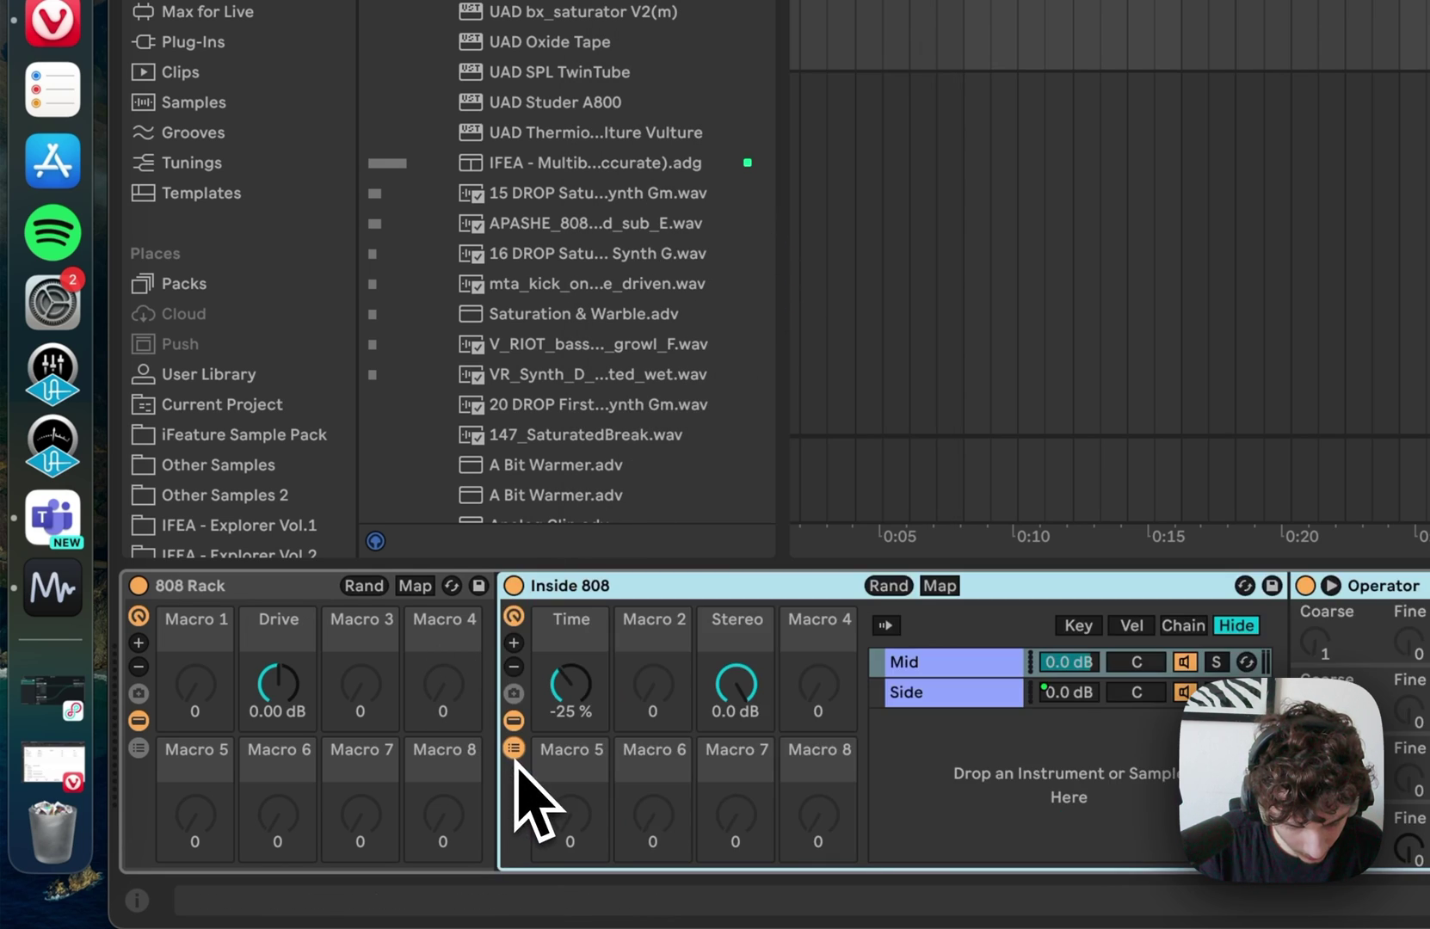
{"action": "right_click", "coordinate": [582, 706]}
{"action": "left_click", "coordinate": [780, 131]}
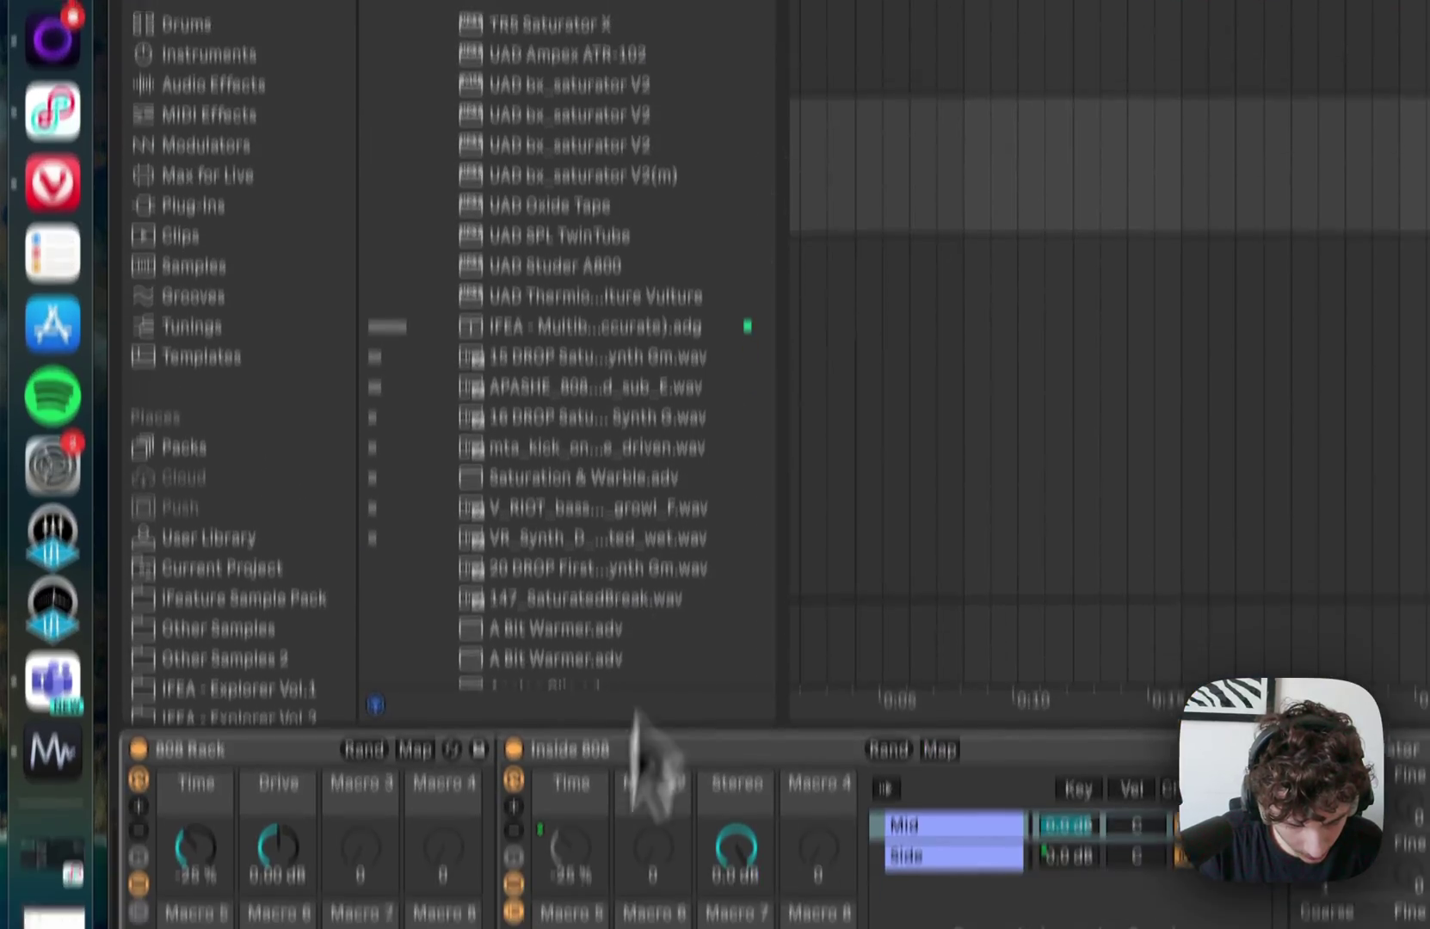
{"action": "right_click", "coordinate": [727, 710]}
{"action": "left_click", "coordinate": [836, 185]}
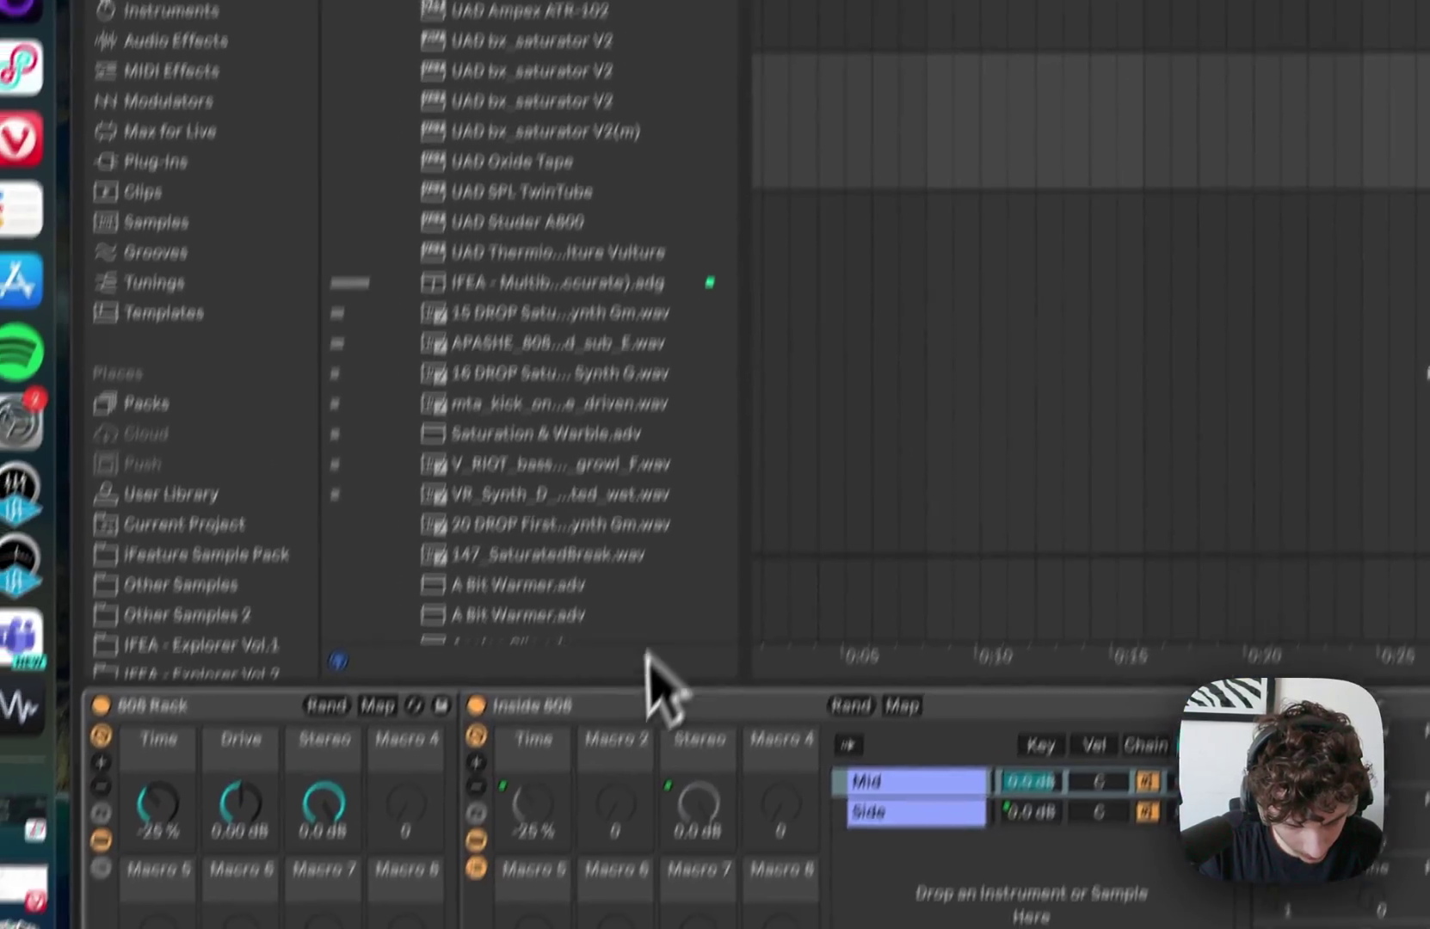
Step: Collapse the Inside 808 rack and set Saturator's curve type to Sinoid Fold
{"action": "double_click", "coordinate": [586, 823]}
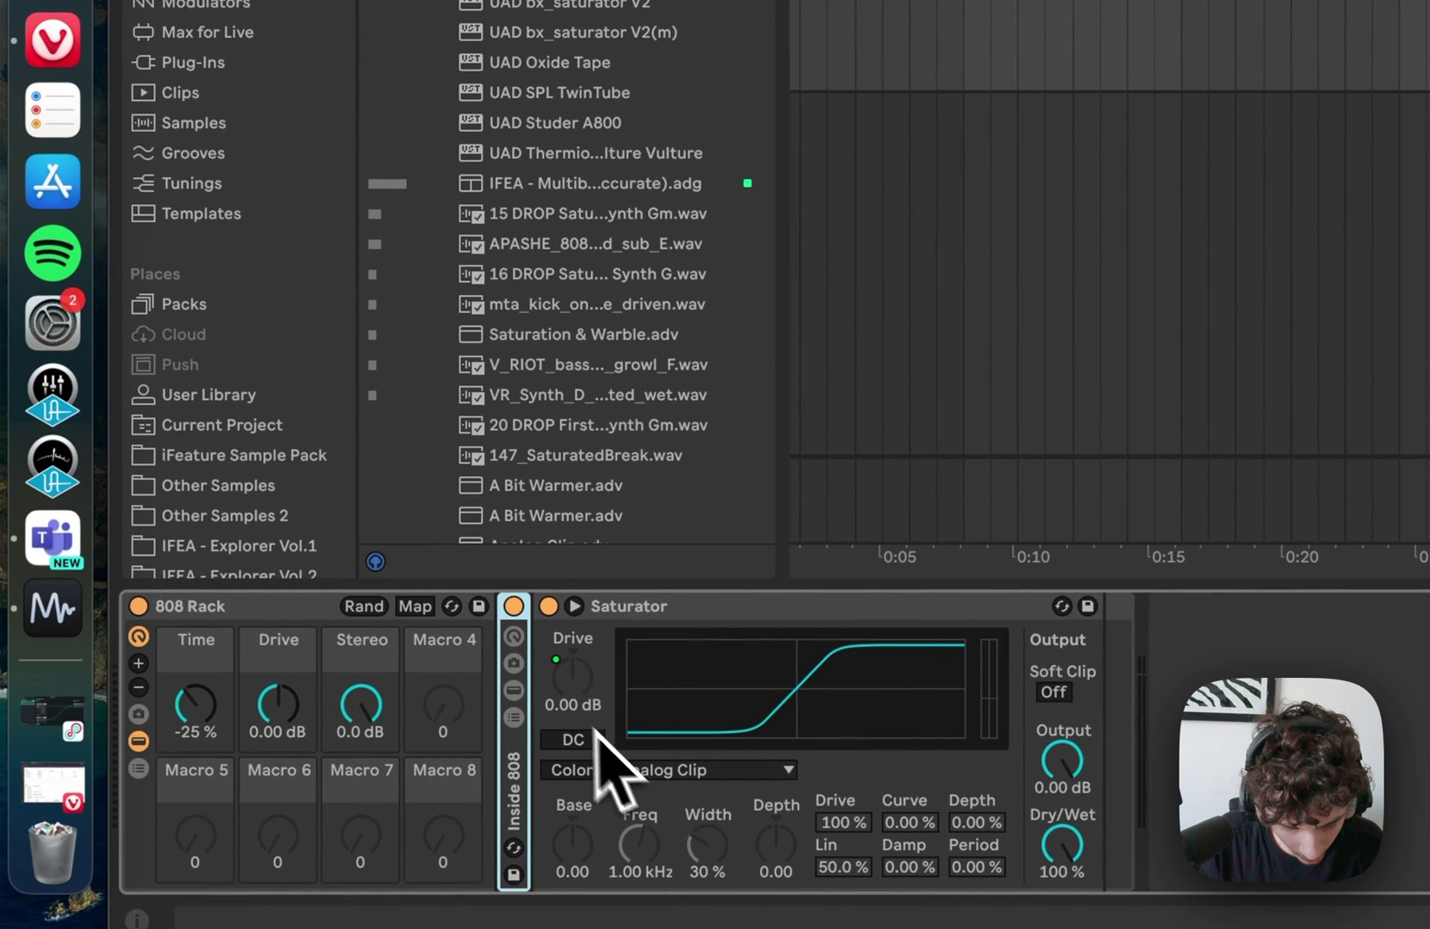
{"action": "left_click", "coordinate": [641, 770]}
{"action": "left_click", "coordinate": [731, 699]}
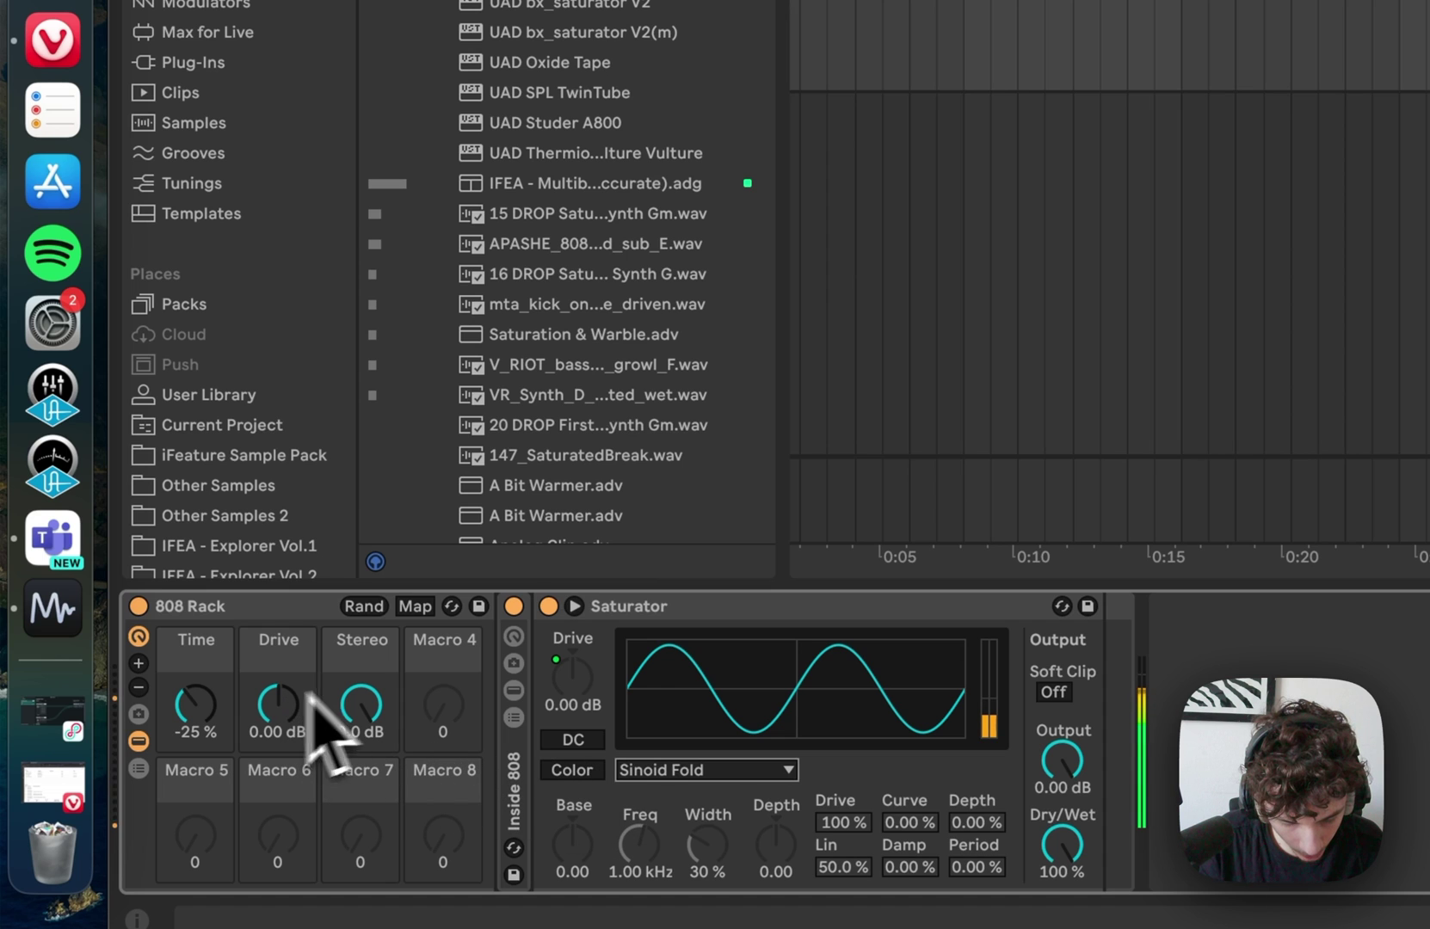
Step: Limit the 808 Rack's Drive macro mapping to a minimum of -5 dB and a maximum of 11 dB
{"action": "left_click", "coordinate": [415, 606]}
{"action": "left_click", "coordinate": [788, 175]}
{"action": "type", "text": "11"}
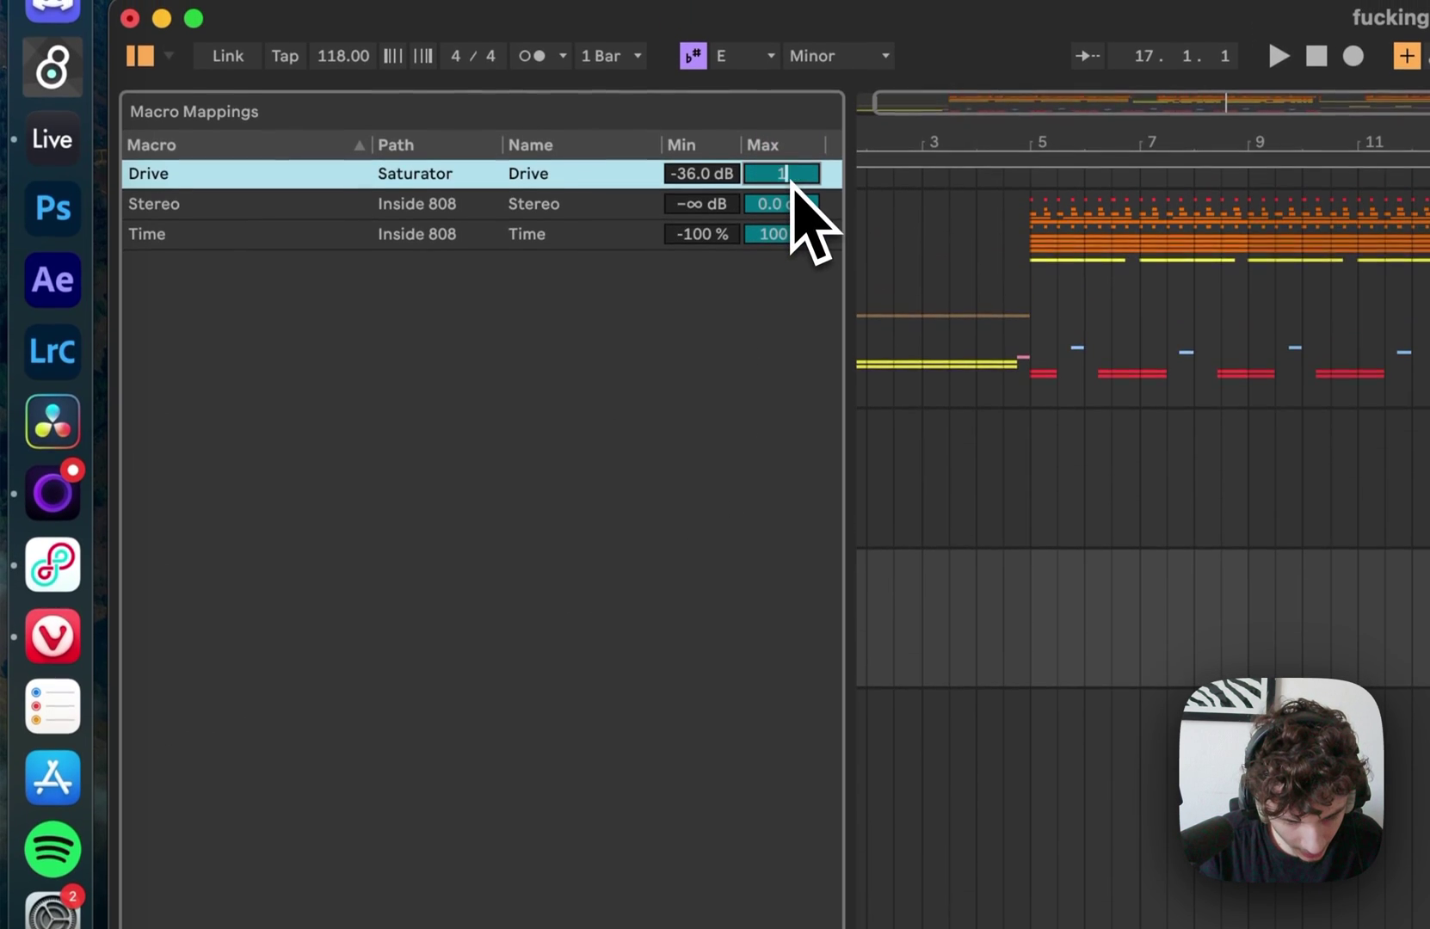
{"action": "key", "text": "Return"}
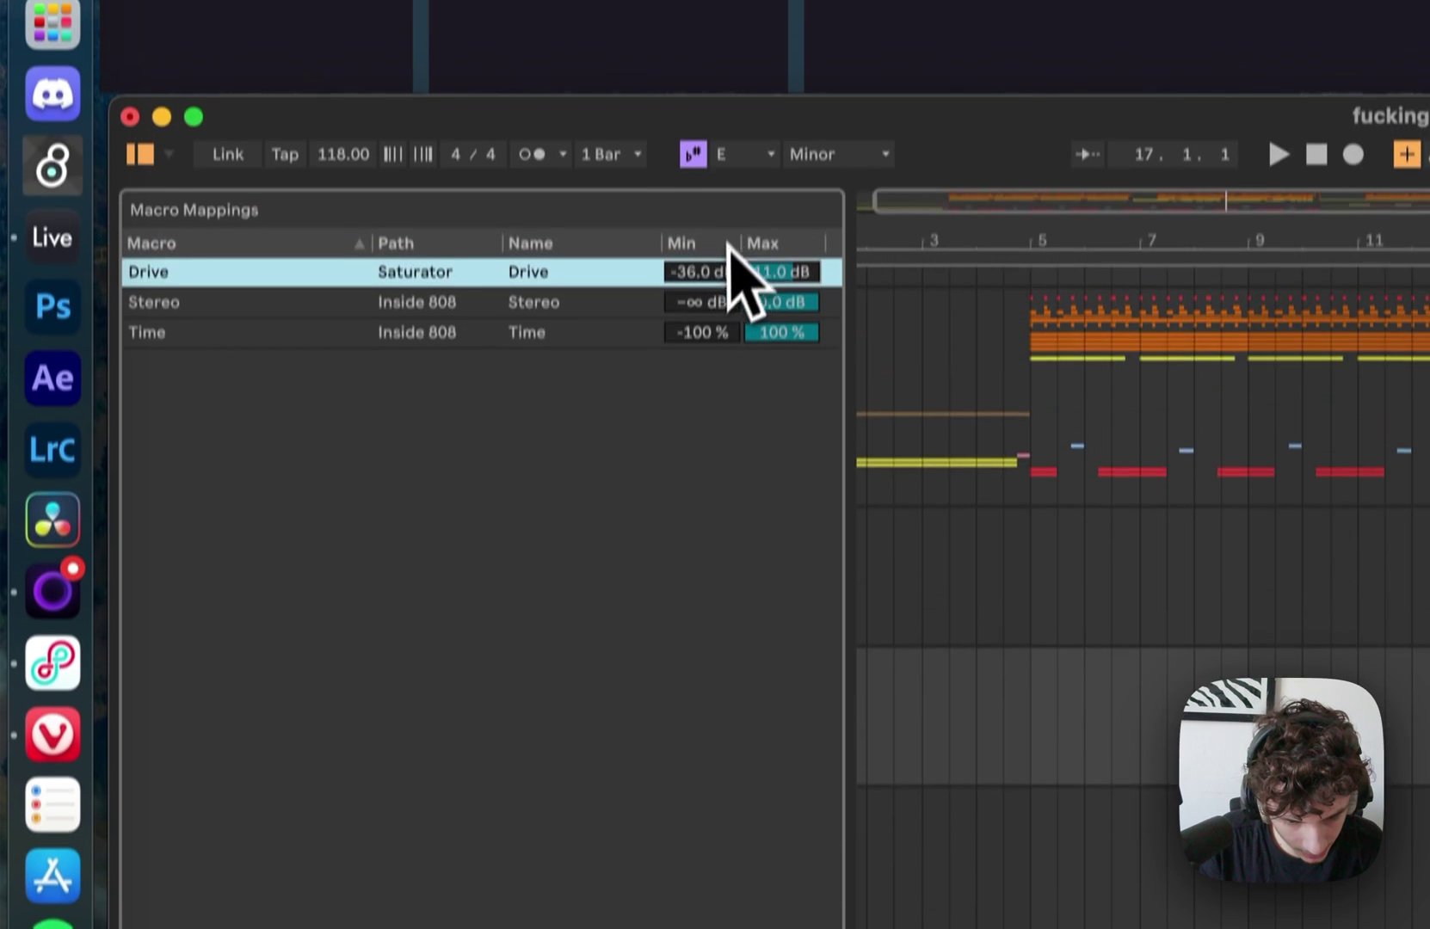
{"action": "left_click", "coordinate": [719, 317]}
{"action": "type", "text": "-5"}
{"action": "key", "text": "Return"}
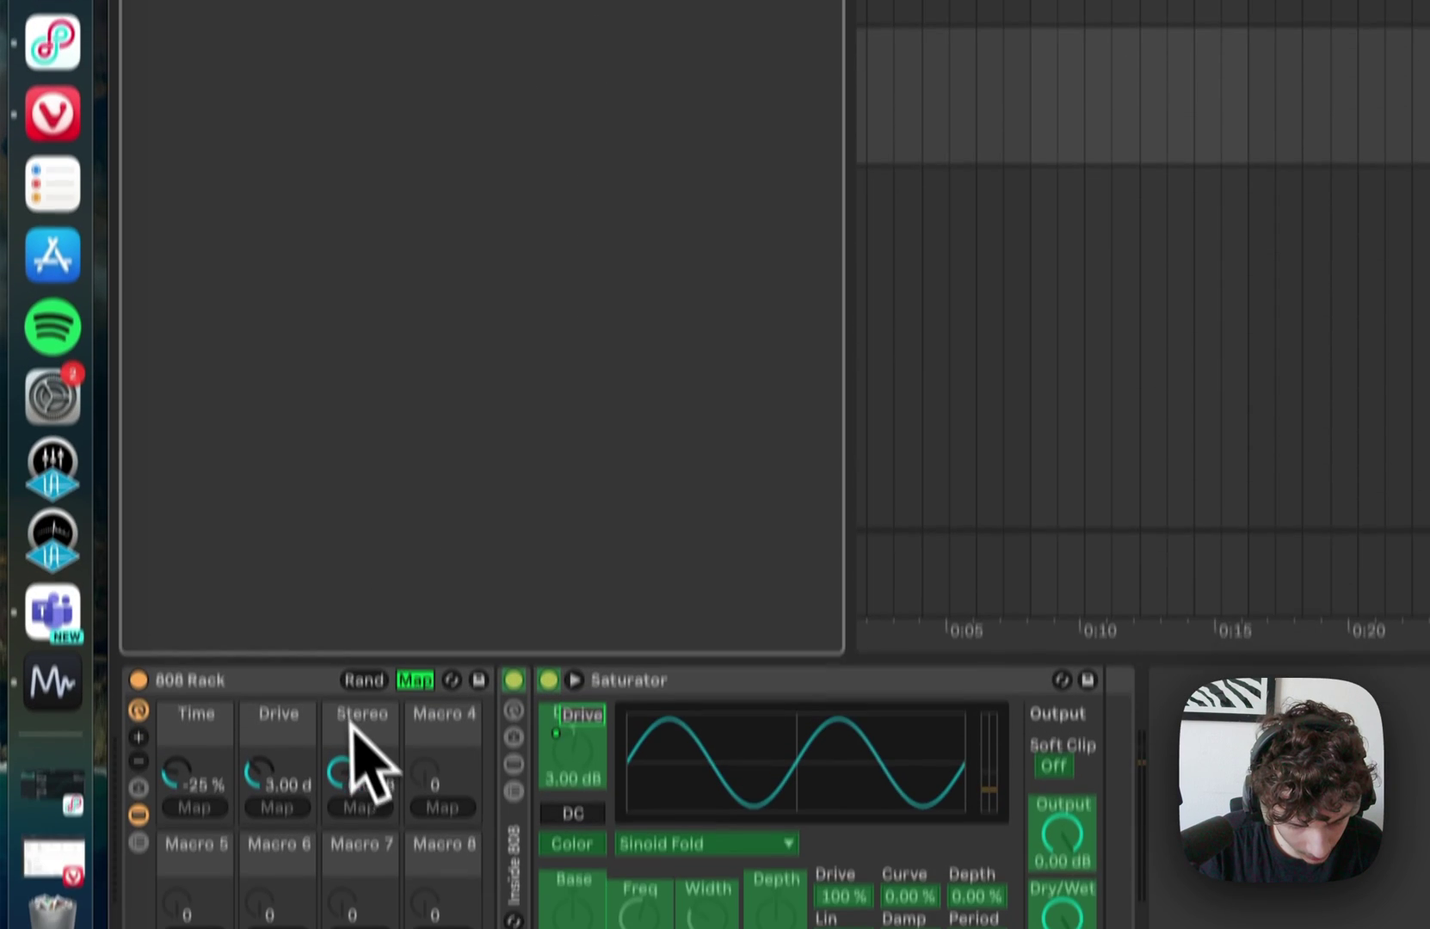
{"action": "left_click", "coordinate": [415, 609]}
Step: Adjust the 808 Rack macros while playing notes an octave lower: Drive to 8.23 dB, Stereo to about -9.6 dB, Time to -35 %
{"action": "left_click_drag", "start_coordinate": [278, 708], "coordinate": [357, 562]}
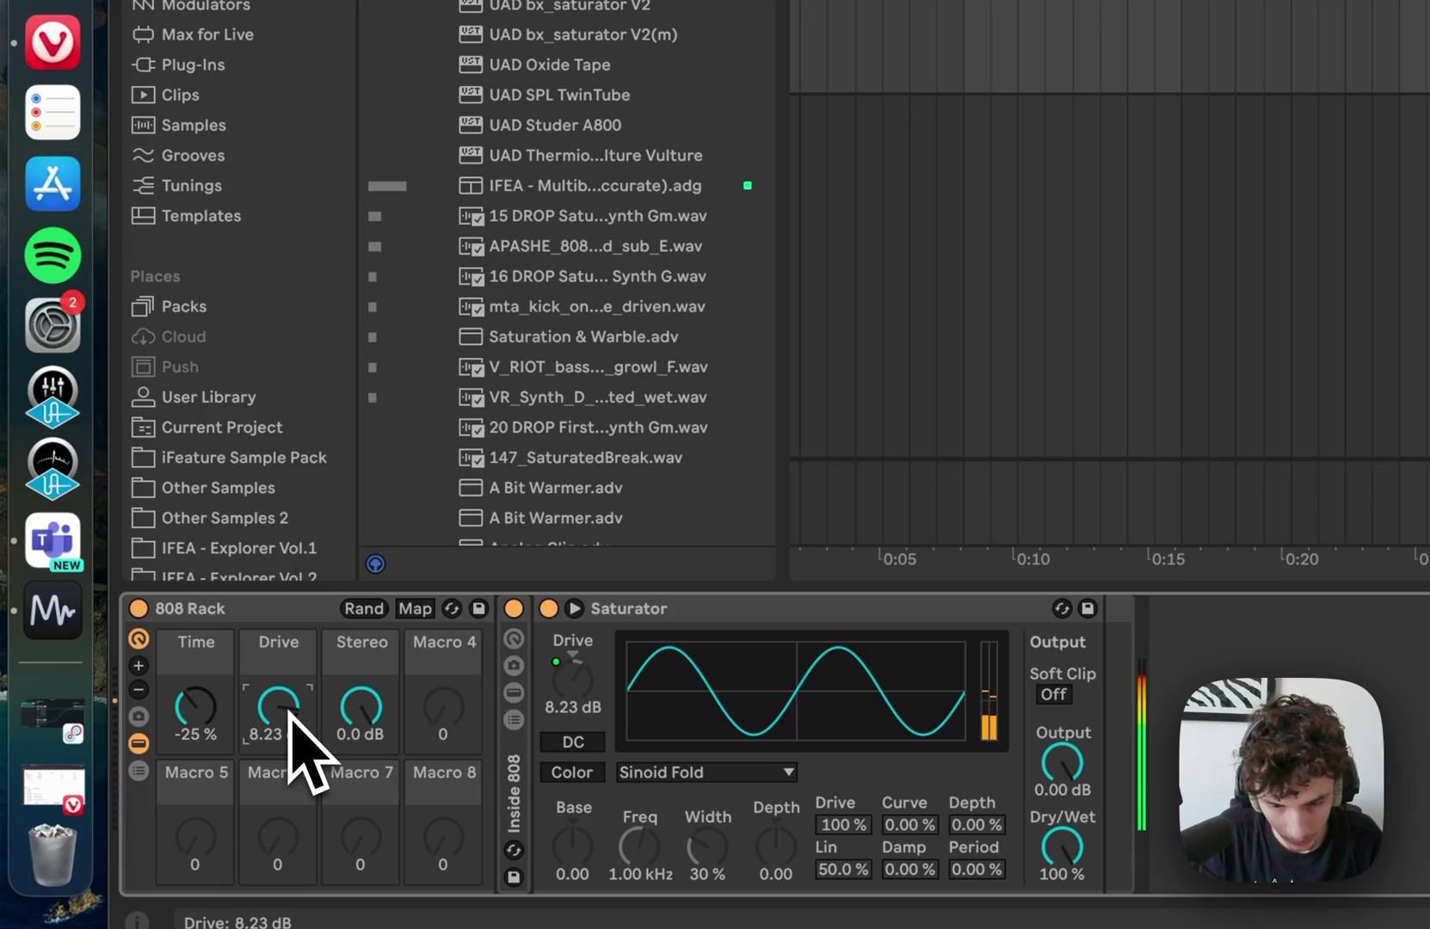
{"action": "key", "text": "z"}
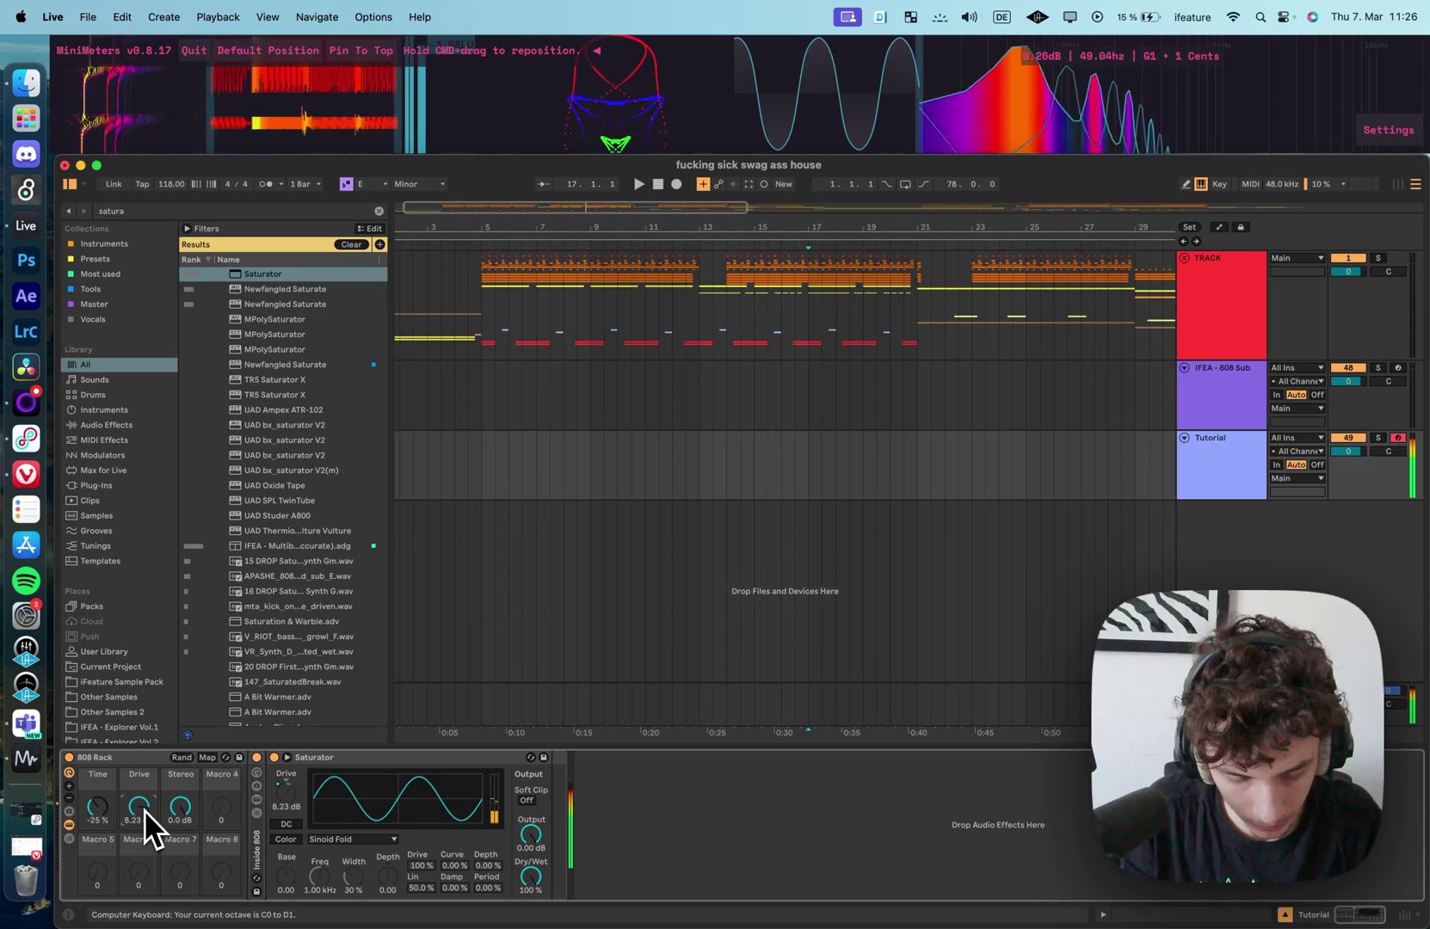
{"action": "left_click_drag", "start_coordinate": [182, 810], "coordinate": [181, 813]}
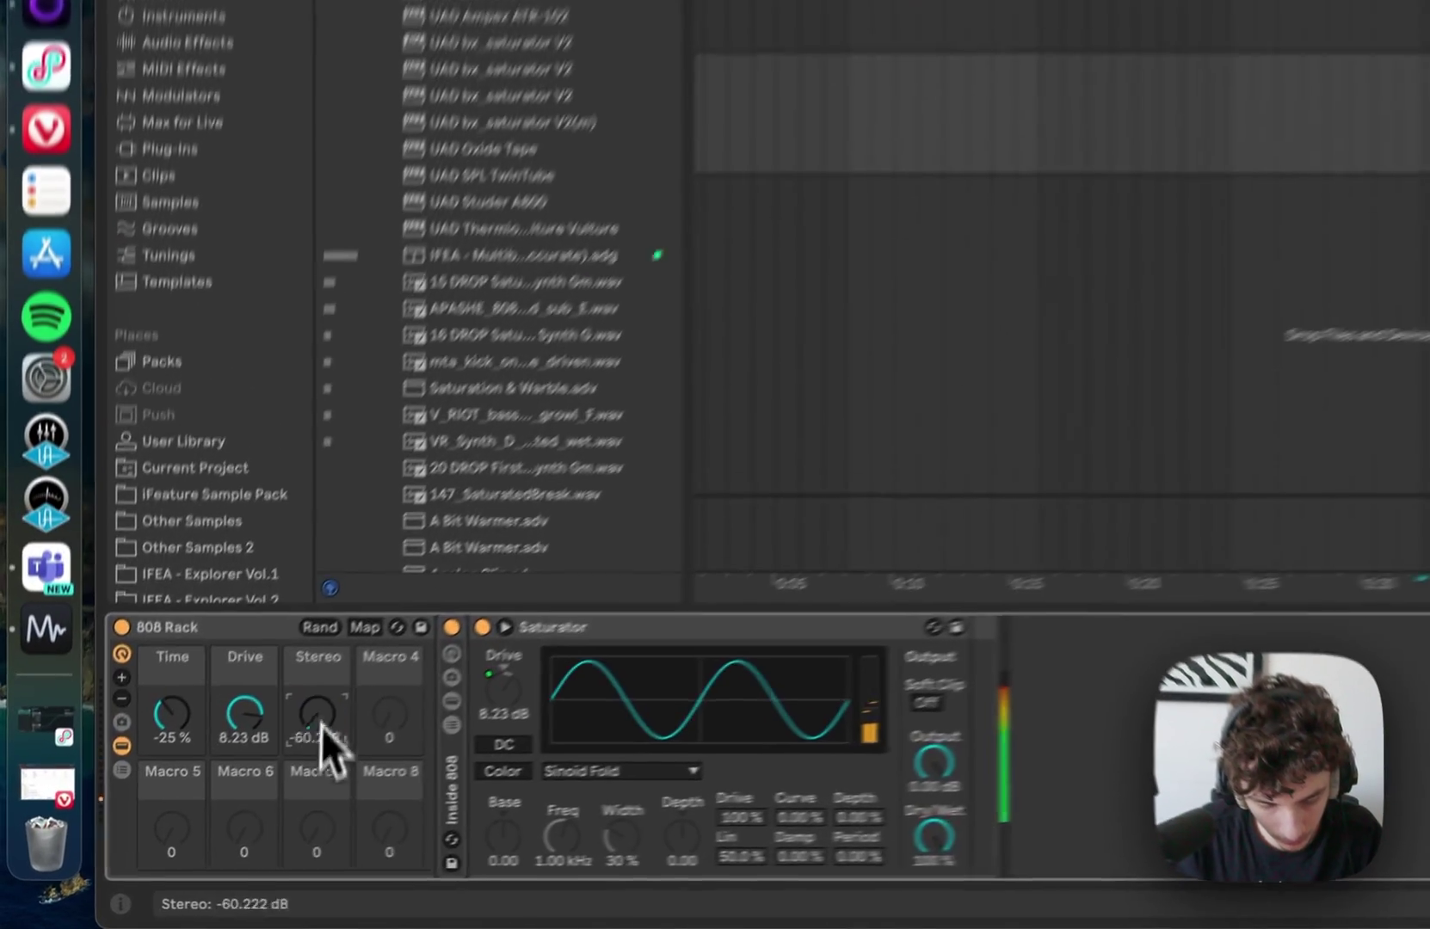
{"action": "left_click_drag", "start_coordinate": [322, 725], "coordinate": [366, 688]}
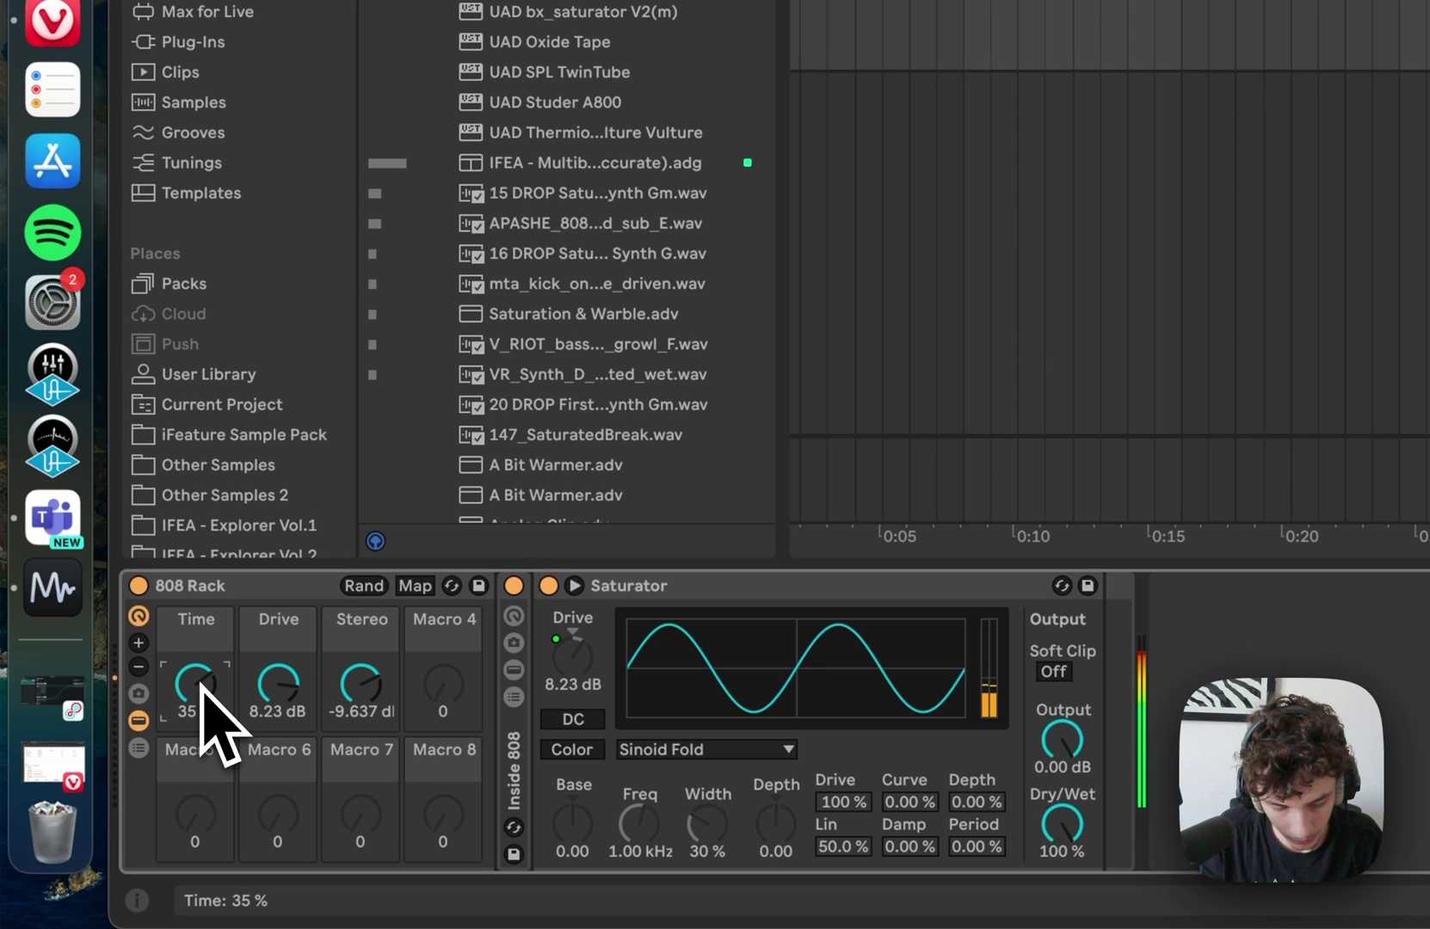
{"action": "left_click_drag", "start_coordinate": [201, 701], "coordinate": [201, 707]}
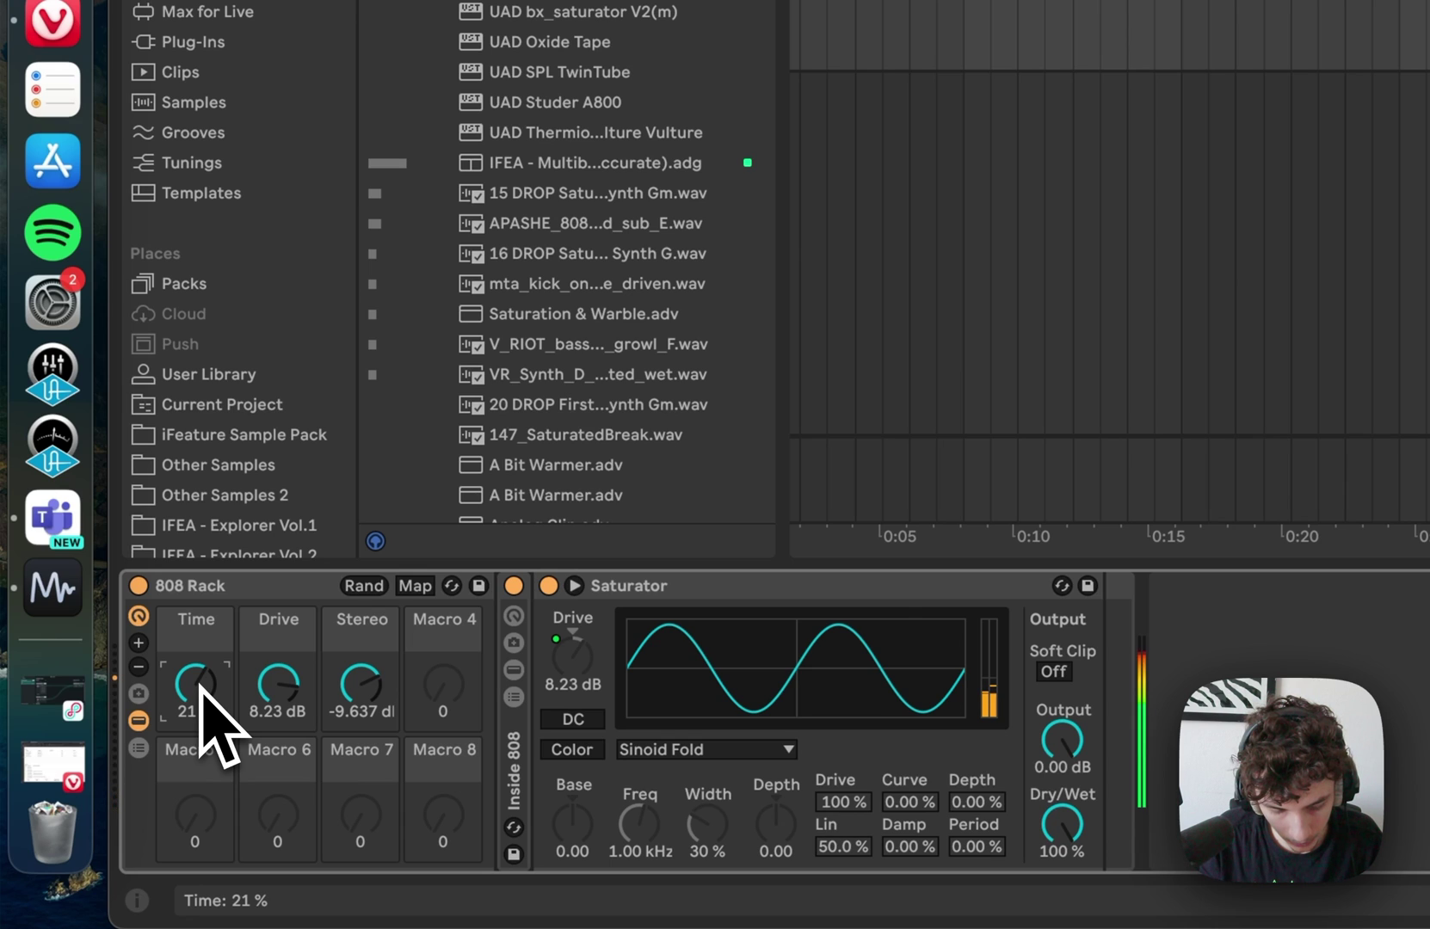
{"action": "left_click_drag", "start_coordinate": [179, 682], "coordinate": [190, 676]}
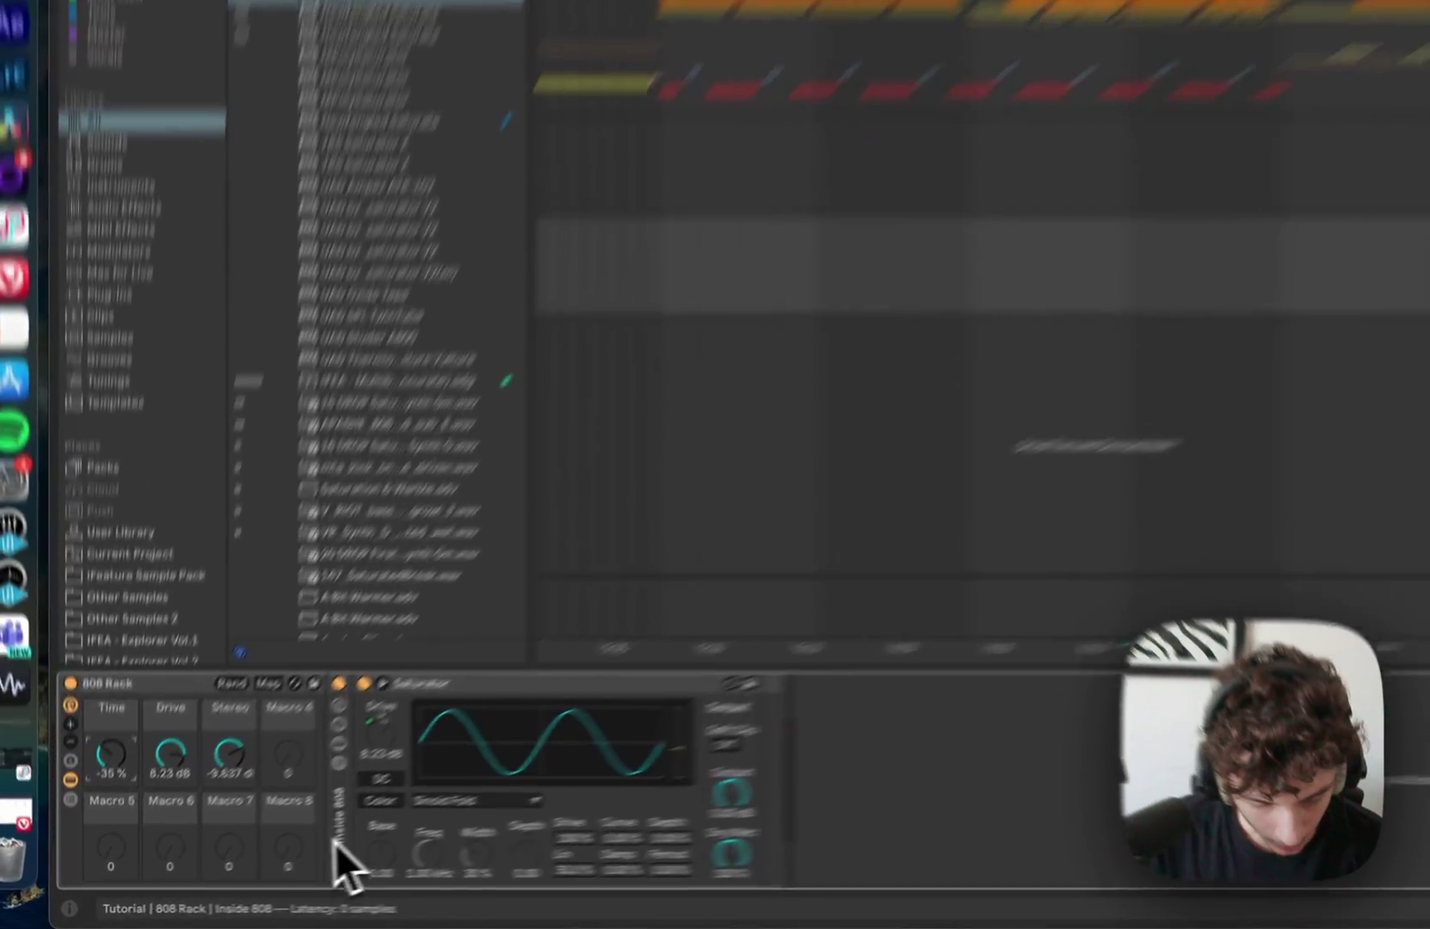
Step: Expand the Inside 808 rack and, after trying Stereo at 0.0 dB, set that macro to about -13.7 dB
{"action": "double_click", "coordinate": [257, 841]}
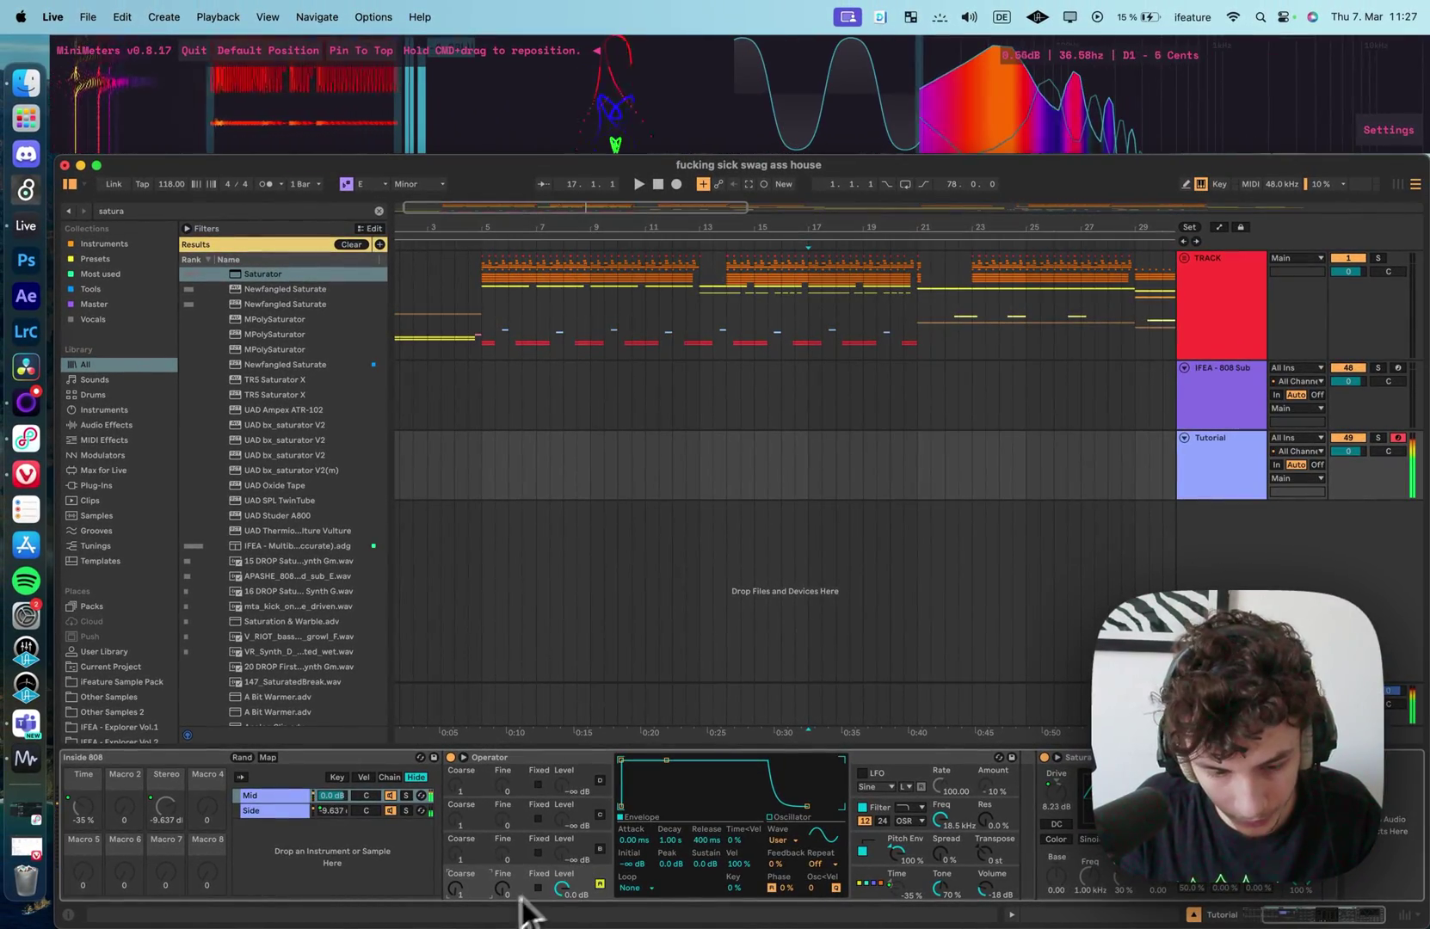
{"action": "scroll", "coordinate": [455, 894], "scroll_direction": "left", "scroll_amount": 5}
{"action": "left_click_drag", "start_coordinate": [184, 805], "coordinate": [203, 745]}
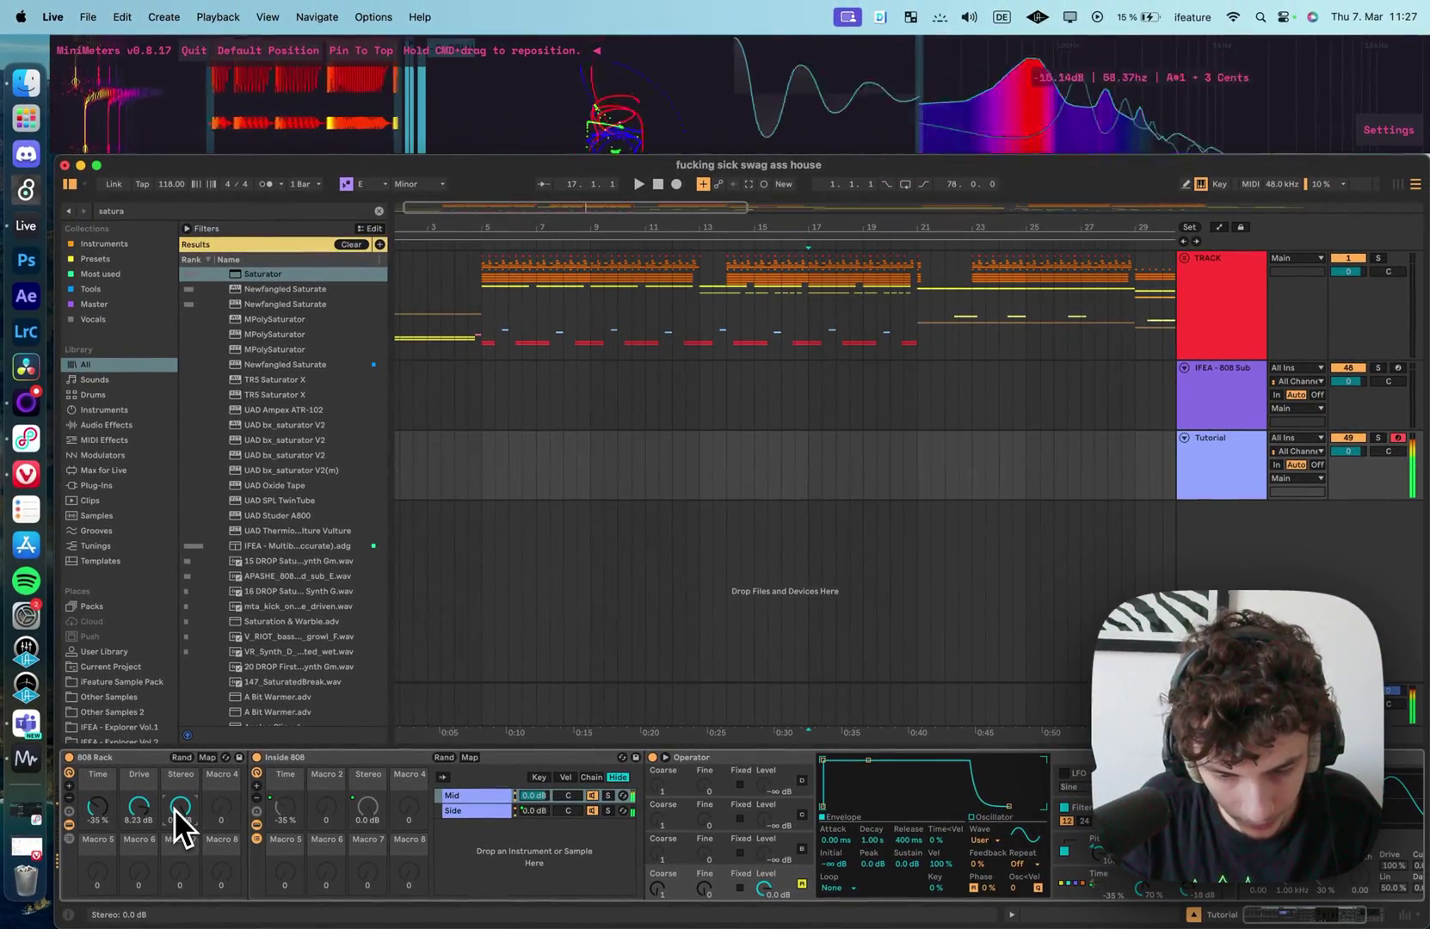
{"action": "left_click_drag", "start_coordinate": [175, 809], "coordinate": [172, 812]}
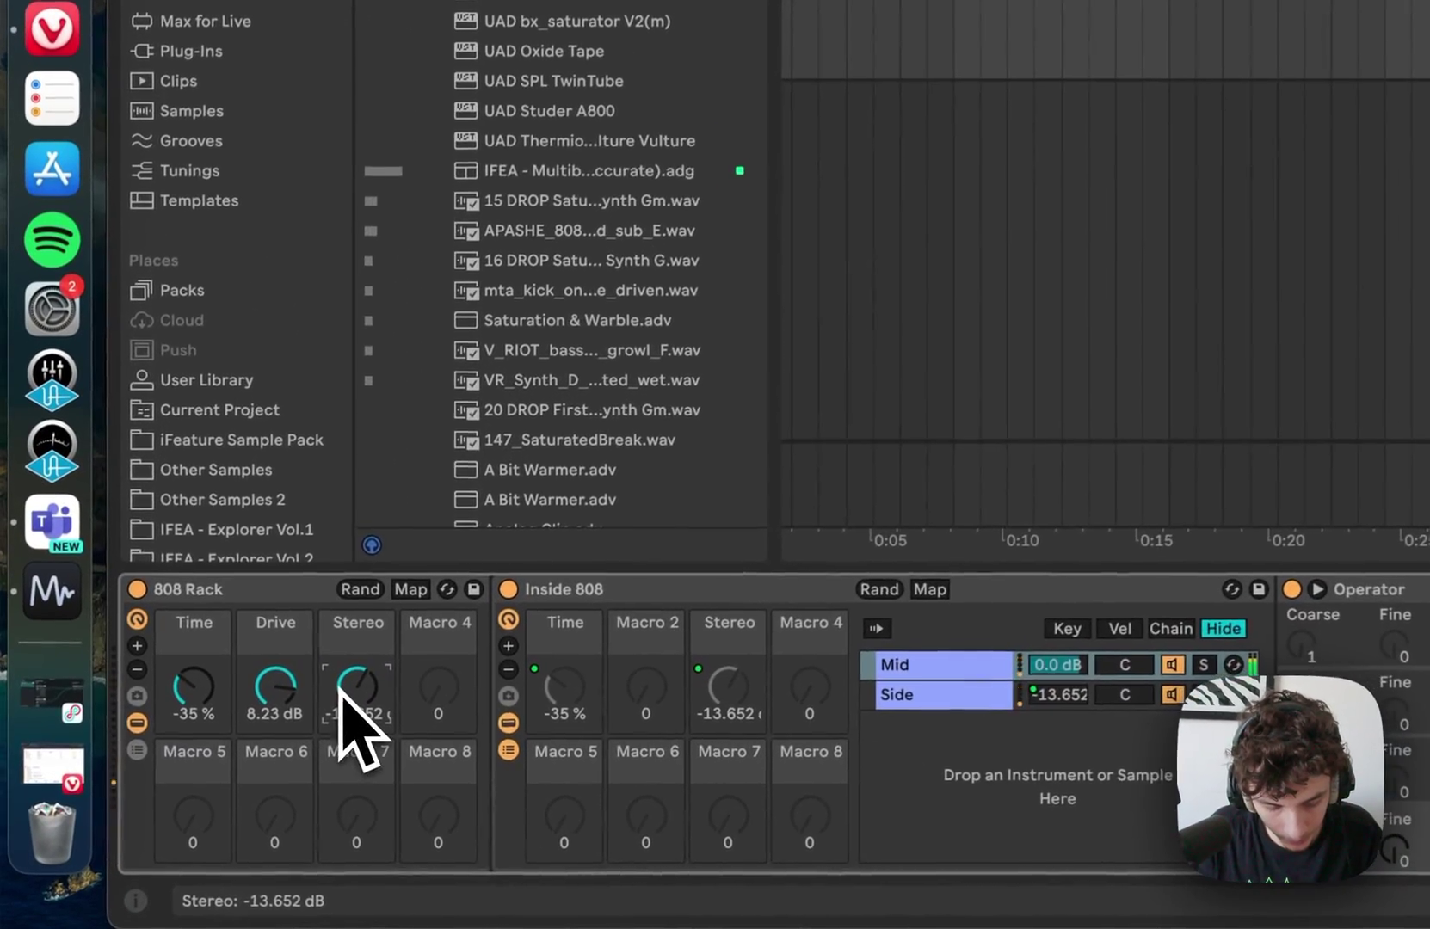
{"action": "double_click", "coordinate": [272, 598]}
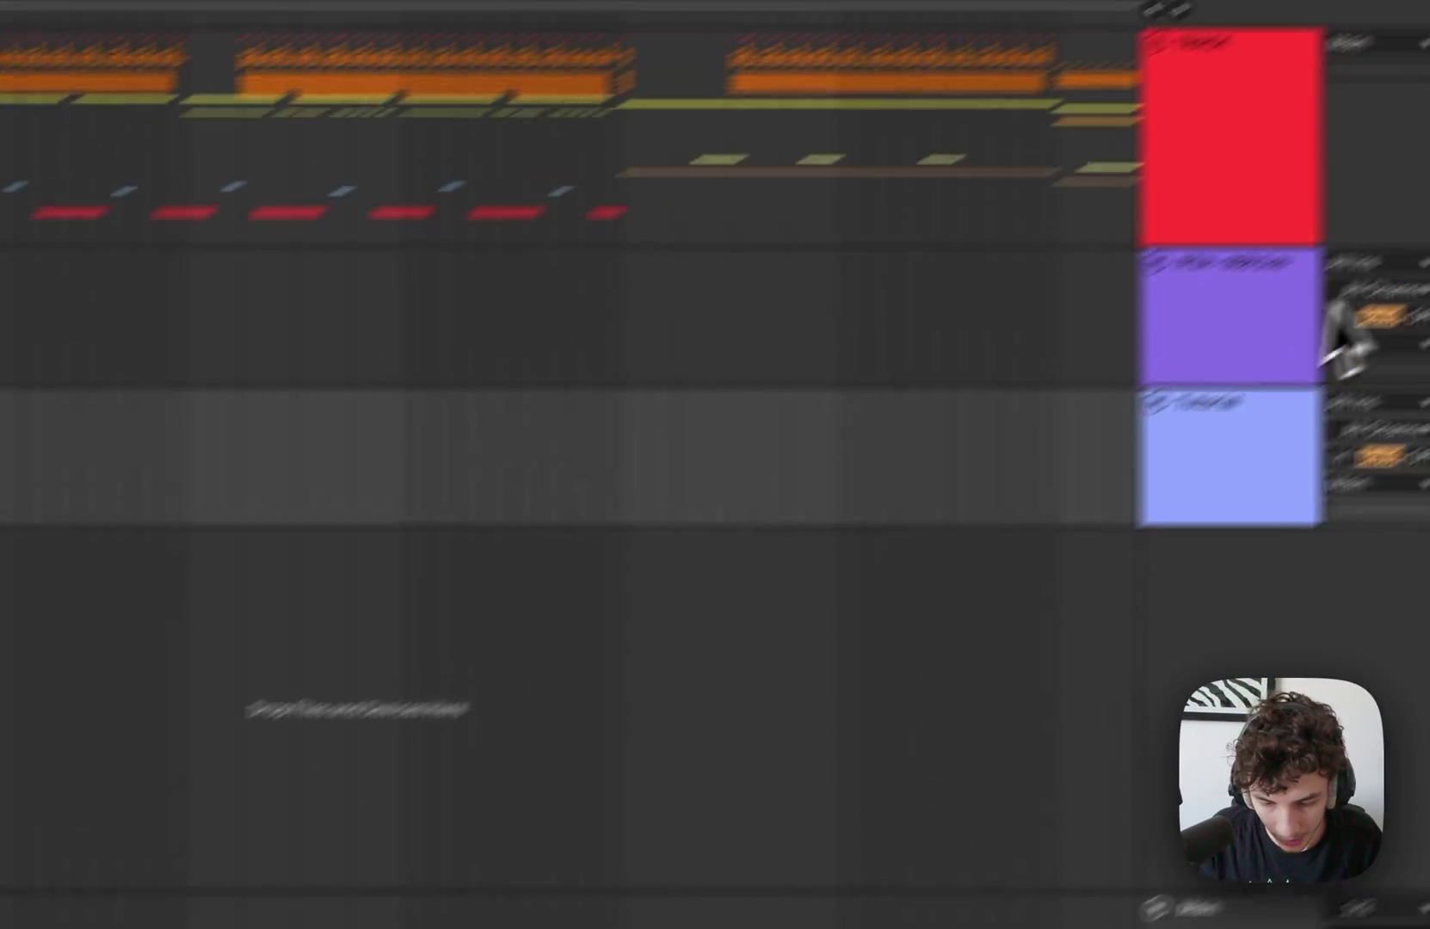
Step: Select the IFEA - 808 Sub track and arm it to audition the finished 808 rack
{"action": "left_click", "coordinate": [1295, 318]}
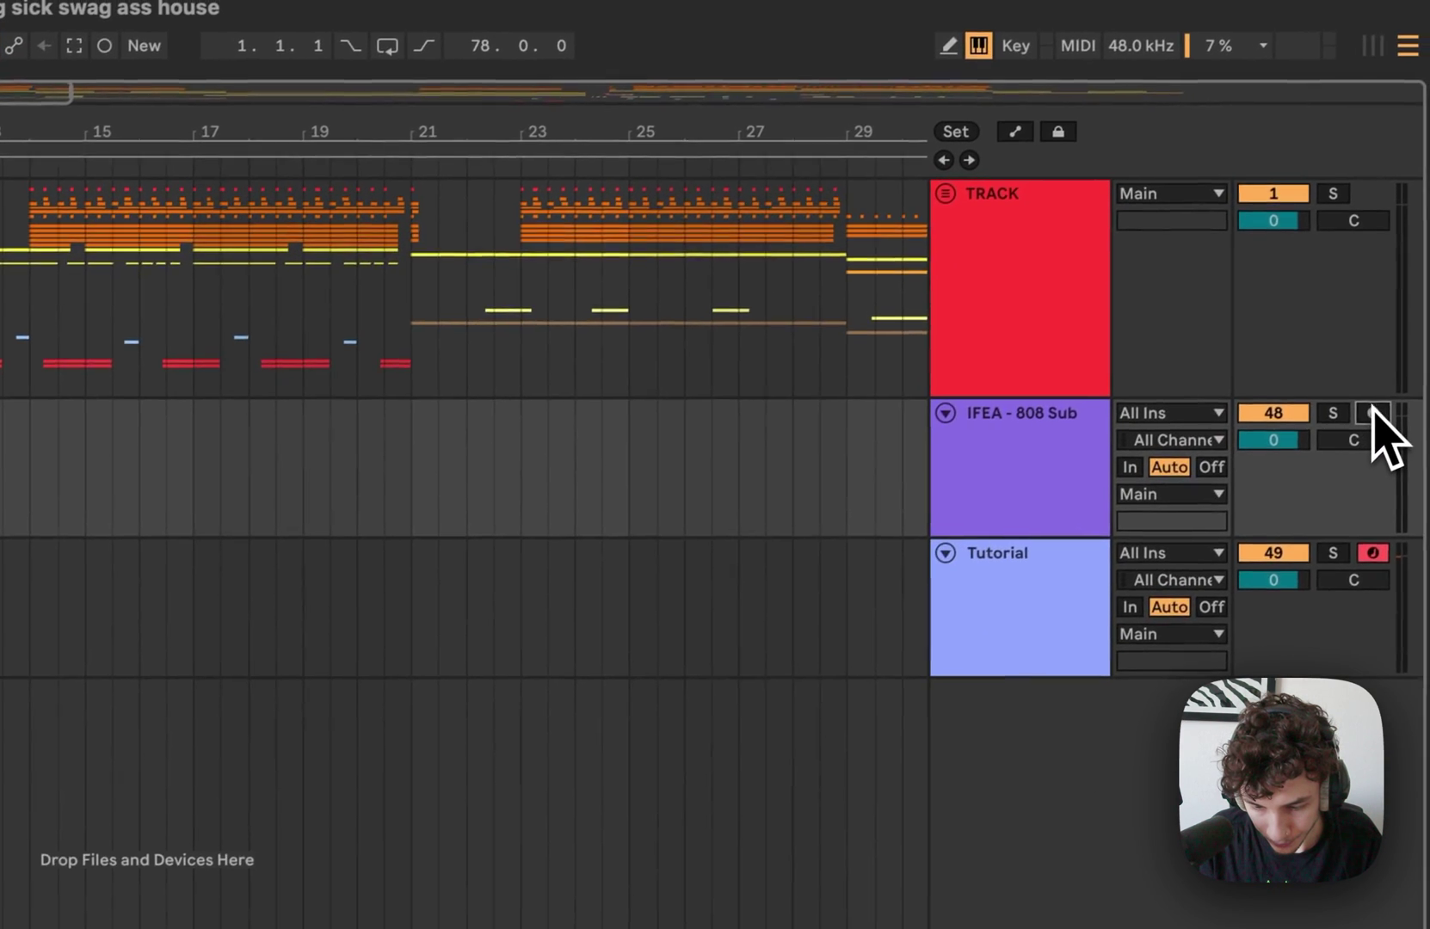
{"action": "left_click", "coordinate": [1367, 416]}
{"action": "left_click", "coordinate": [1367, 416]}
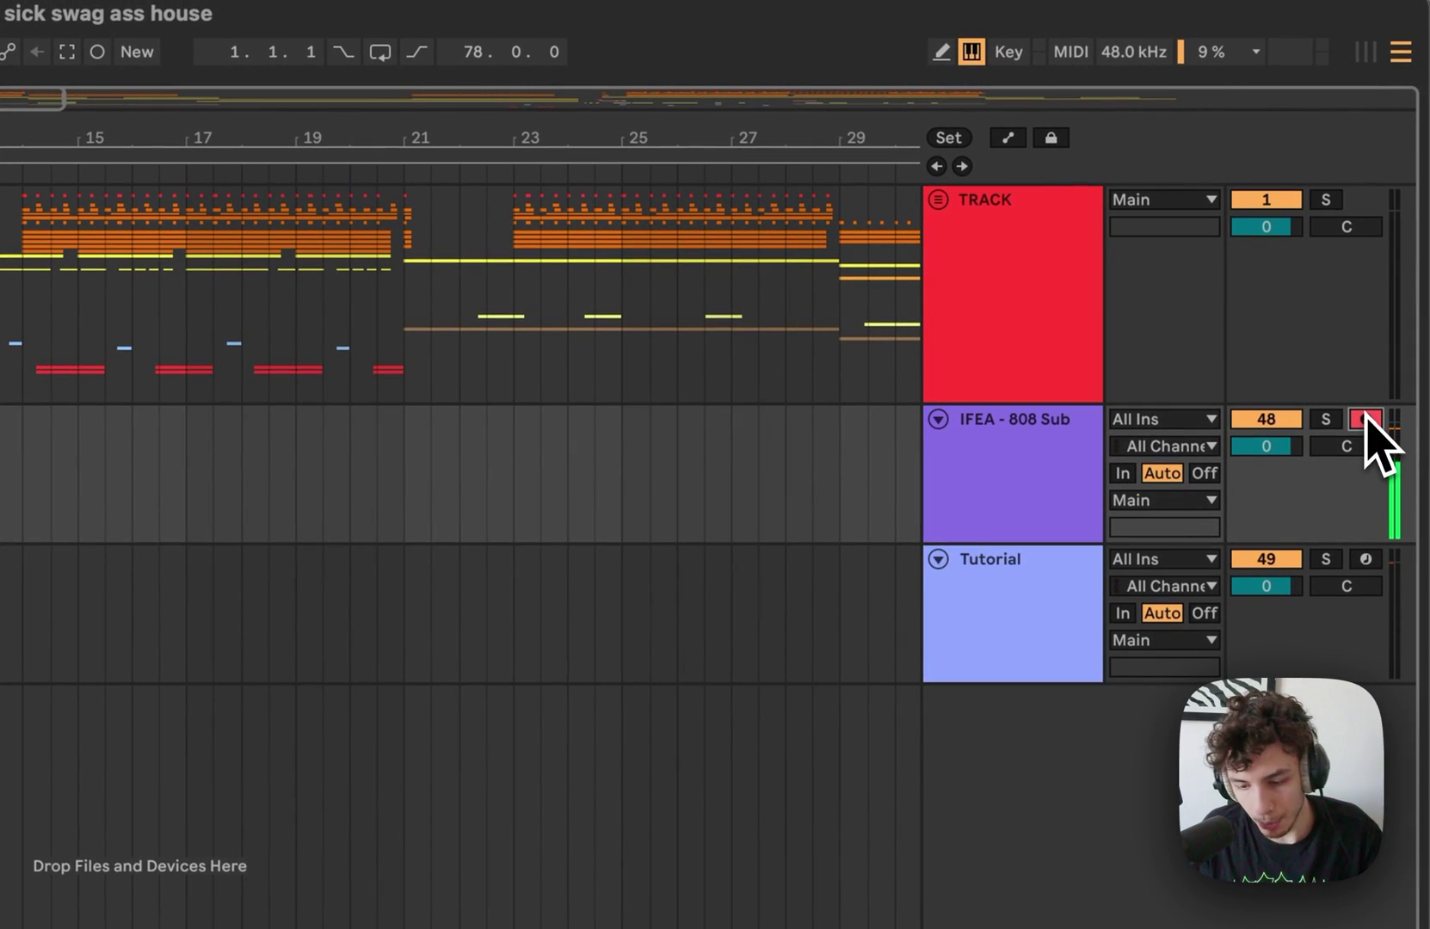
{"action": "left_click", "coordinate": [989, 490]}
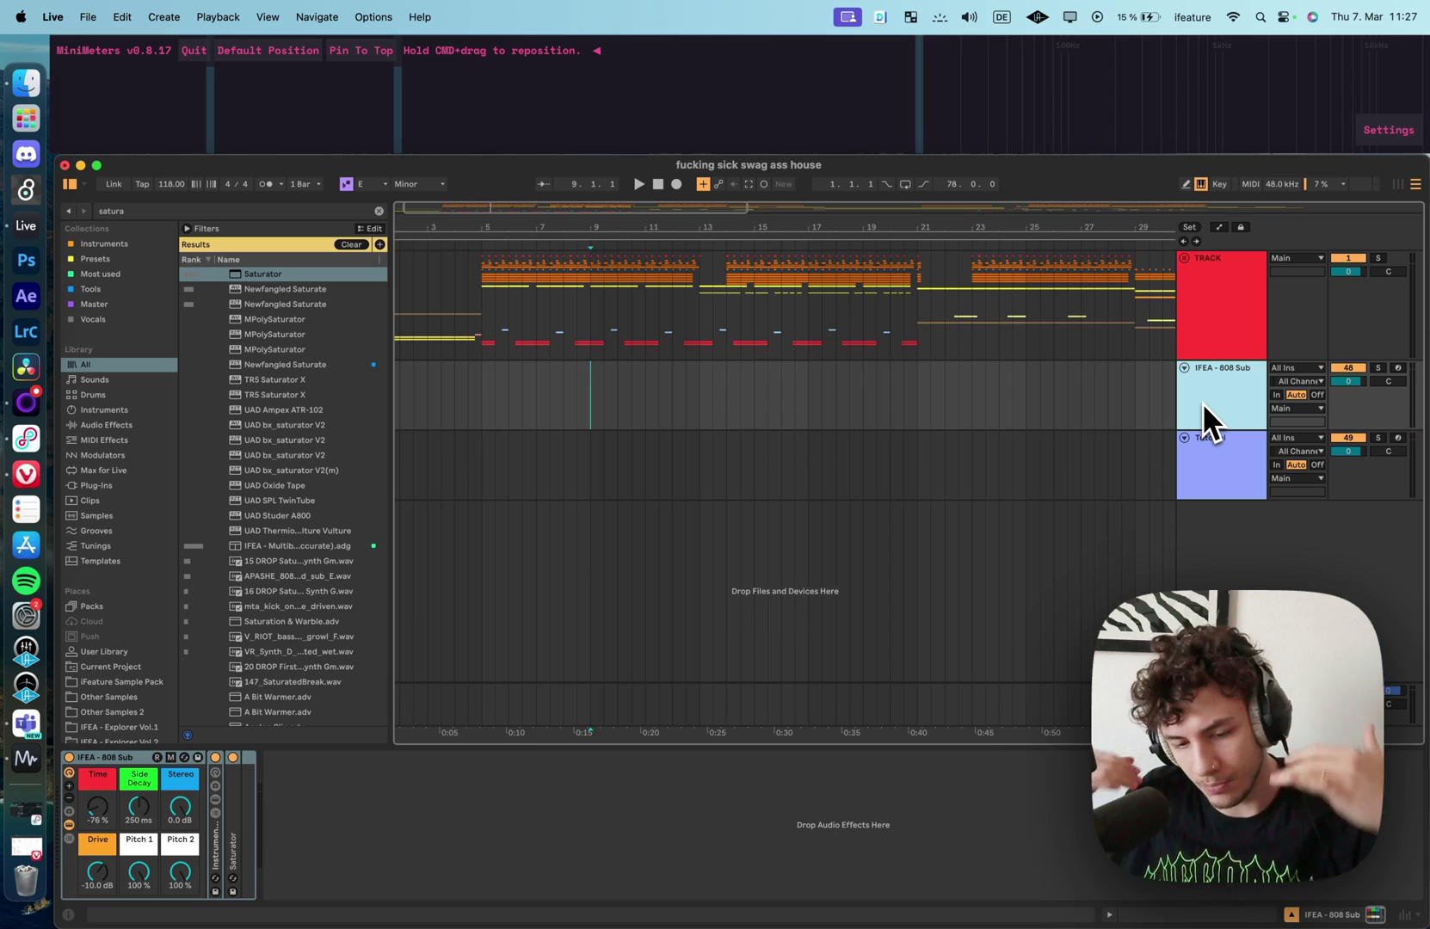
Step: Place the playback start at bar 5 in the TRACK group, where the drop's clips begin
{"action": "left_click", "coordinate": [484, 352]}
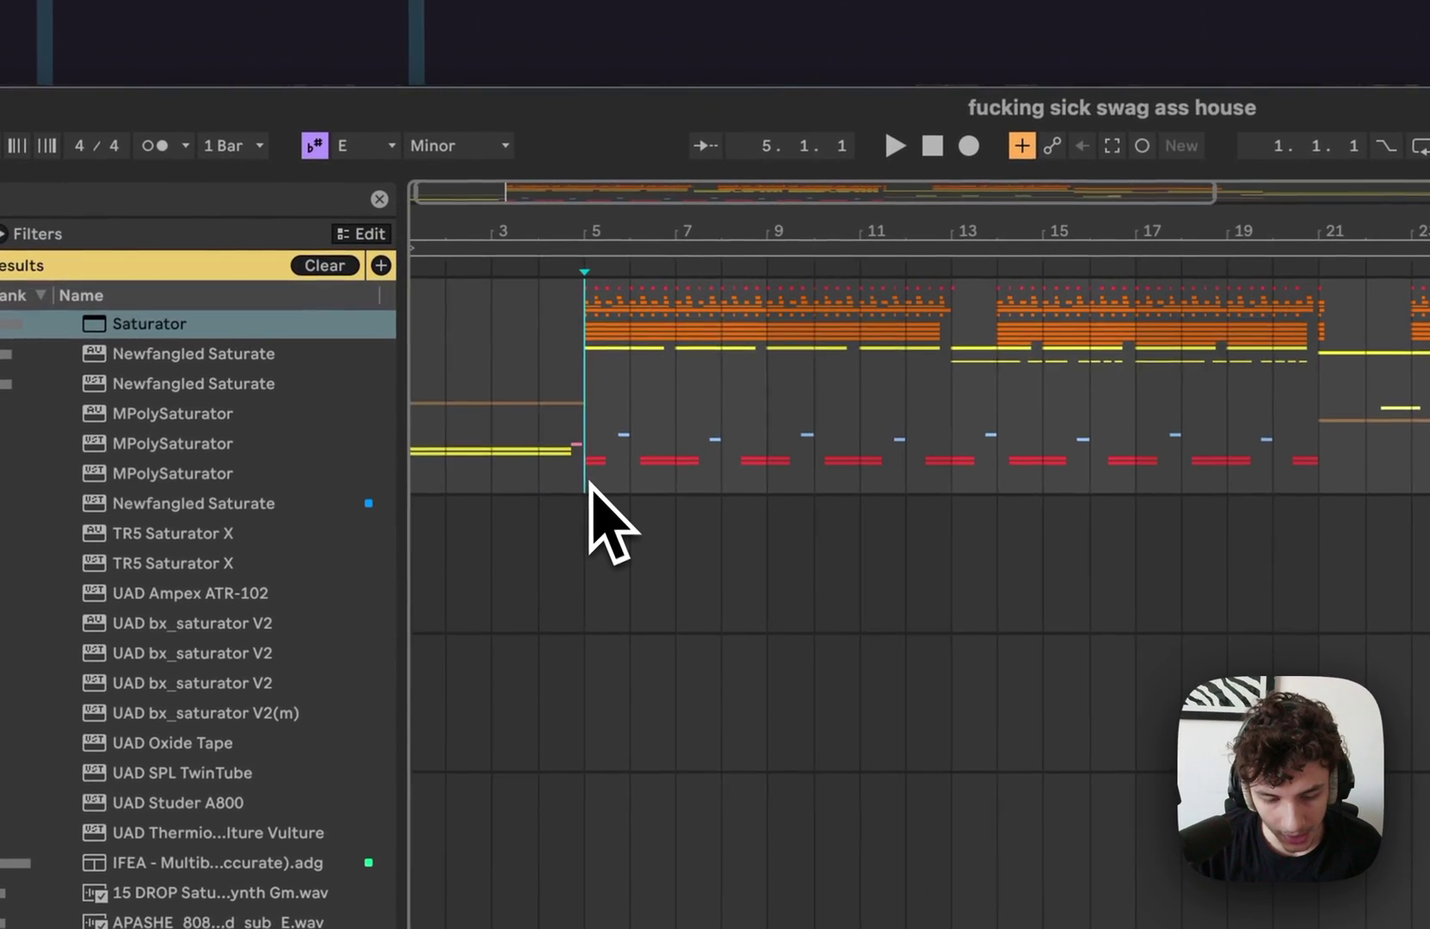
{"action": "scroll", "coordinate": [590, 481], "scroll_direction": "down", "scroll_amount": 3}
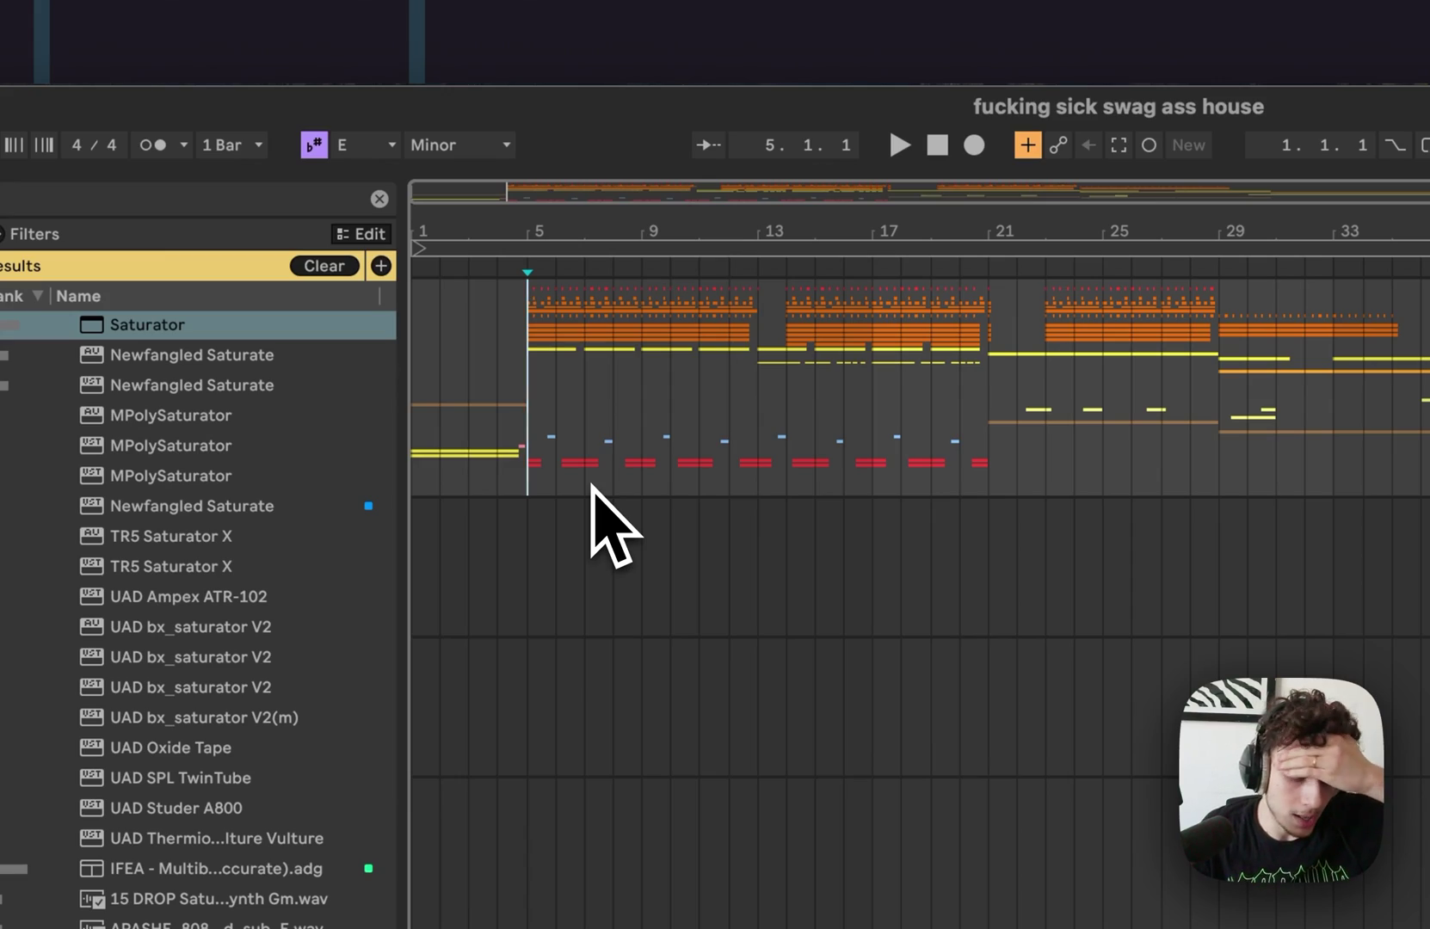